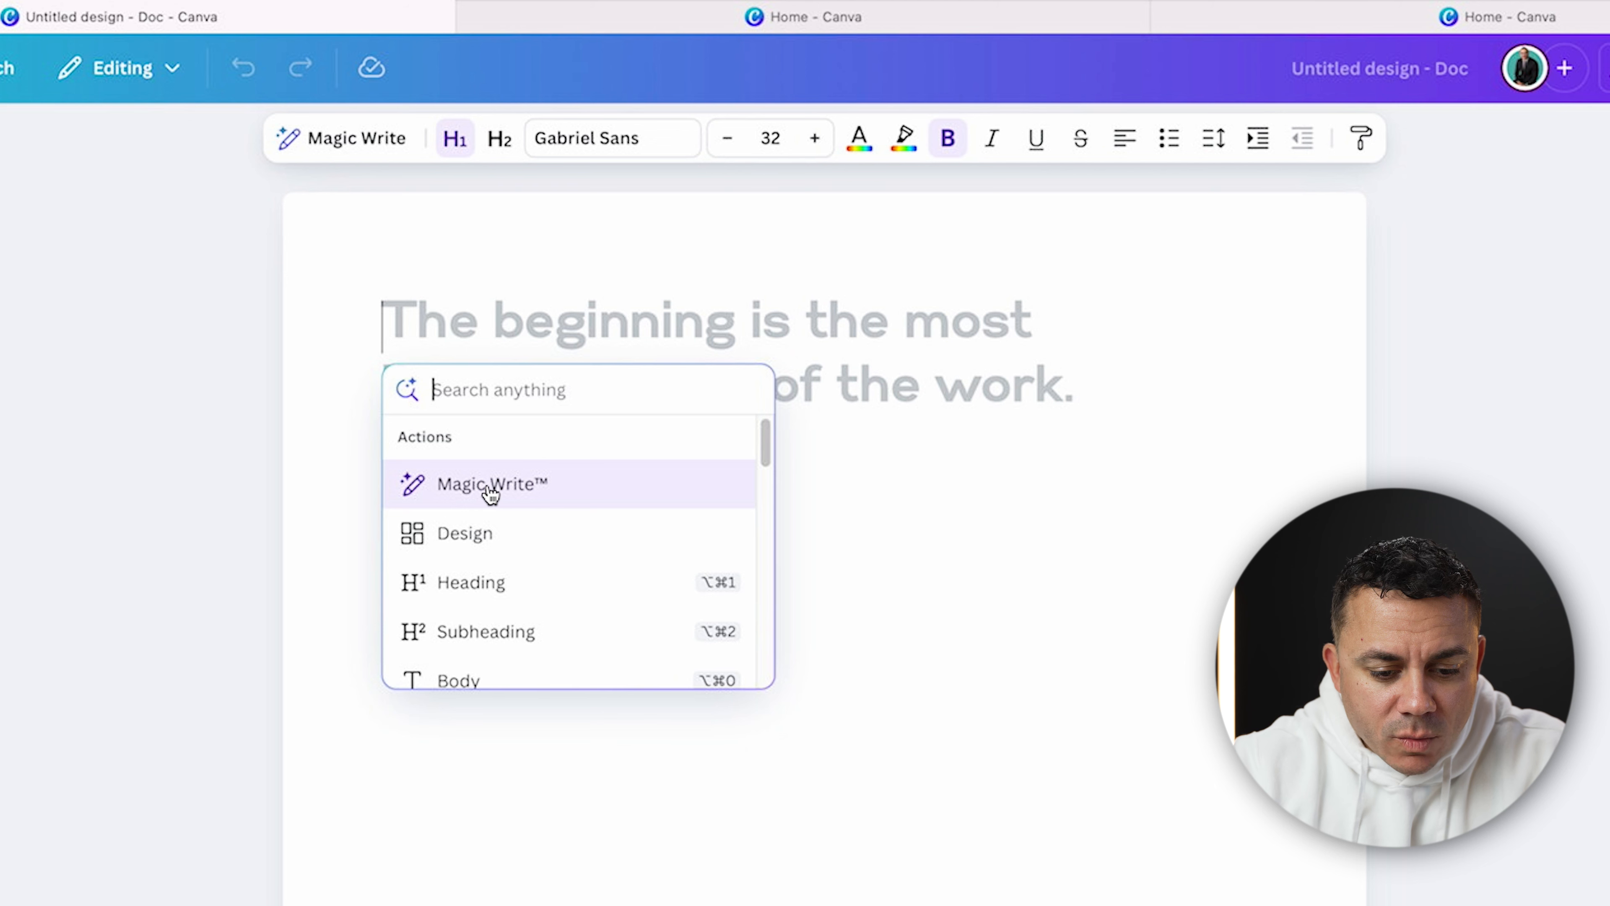
- Generate text with Magic Write from the prompt "give me 25 real estate related quotes" and insert it into the document
{"action": "left_click", "coordinate": [490, 486]}
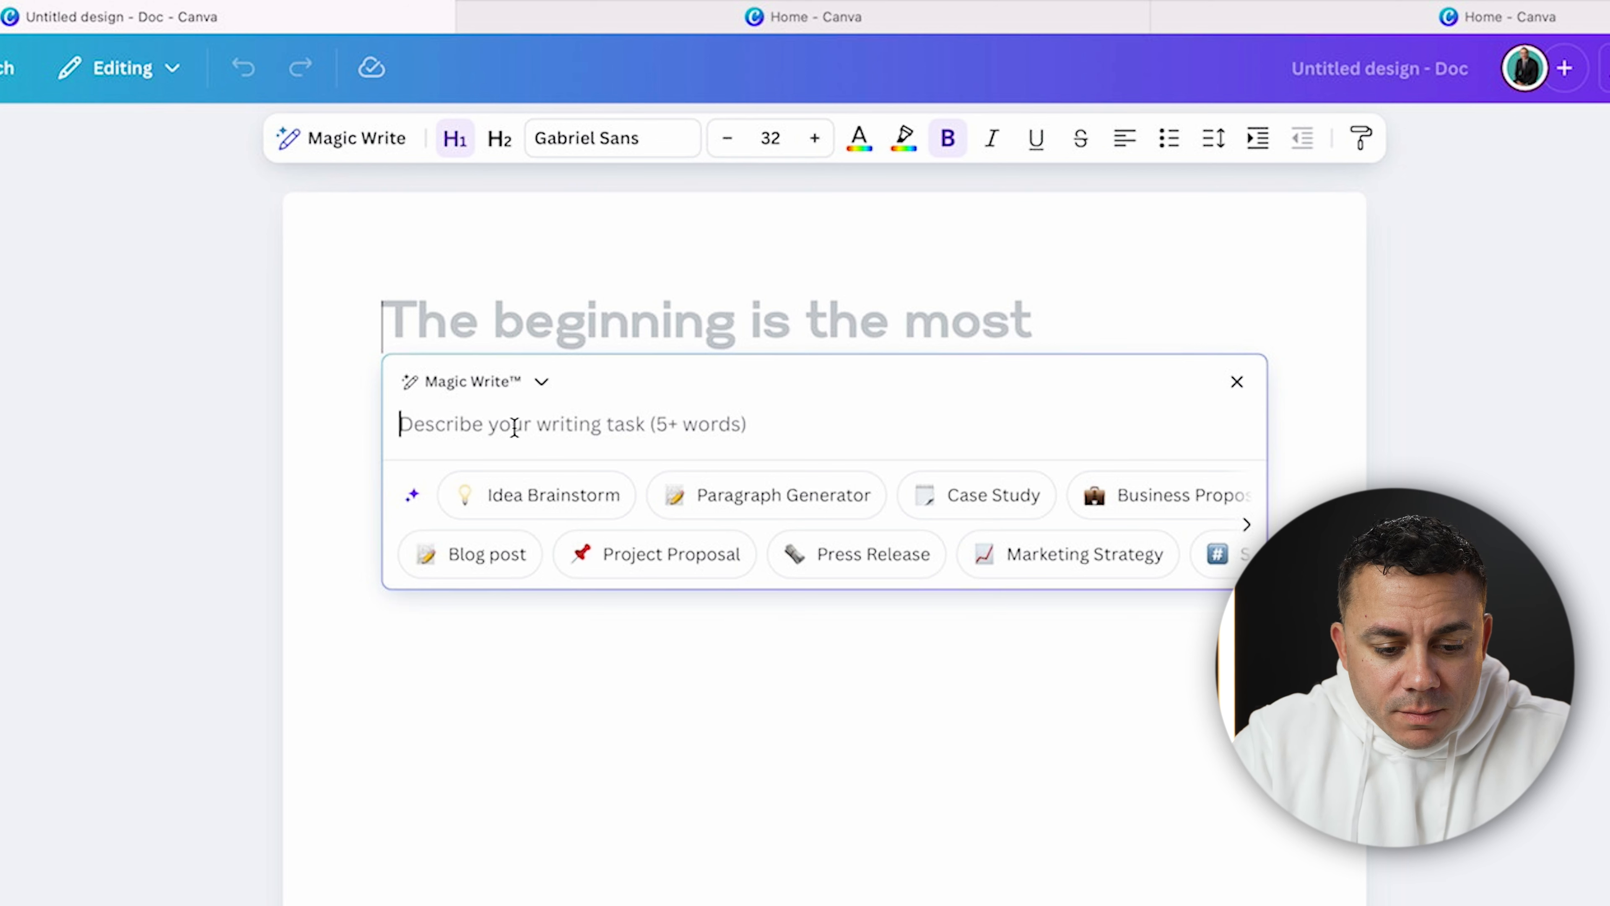
{"action": "type", "text": "give me 25 real estate related"}
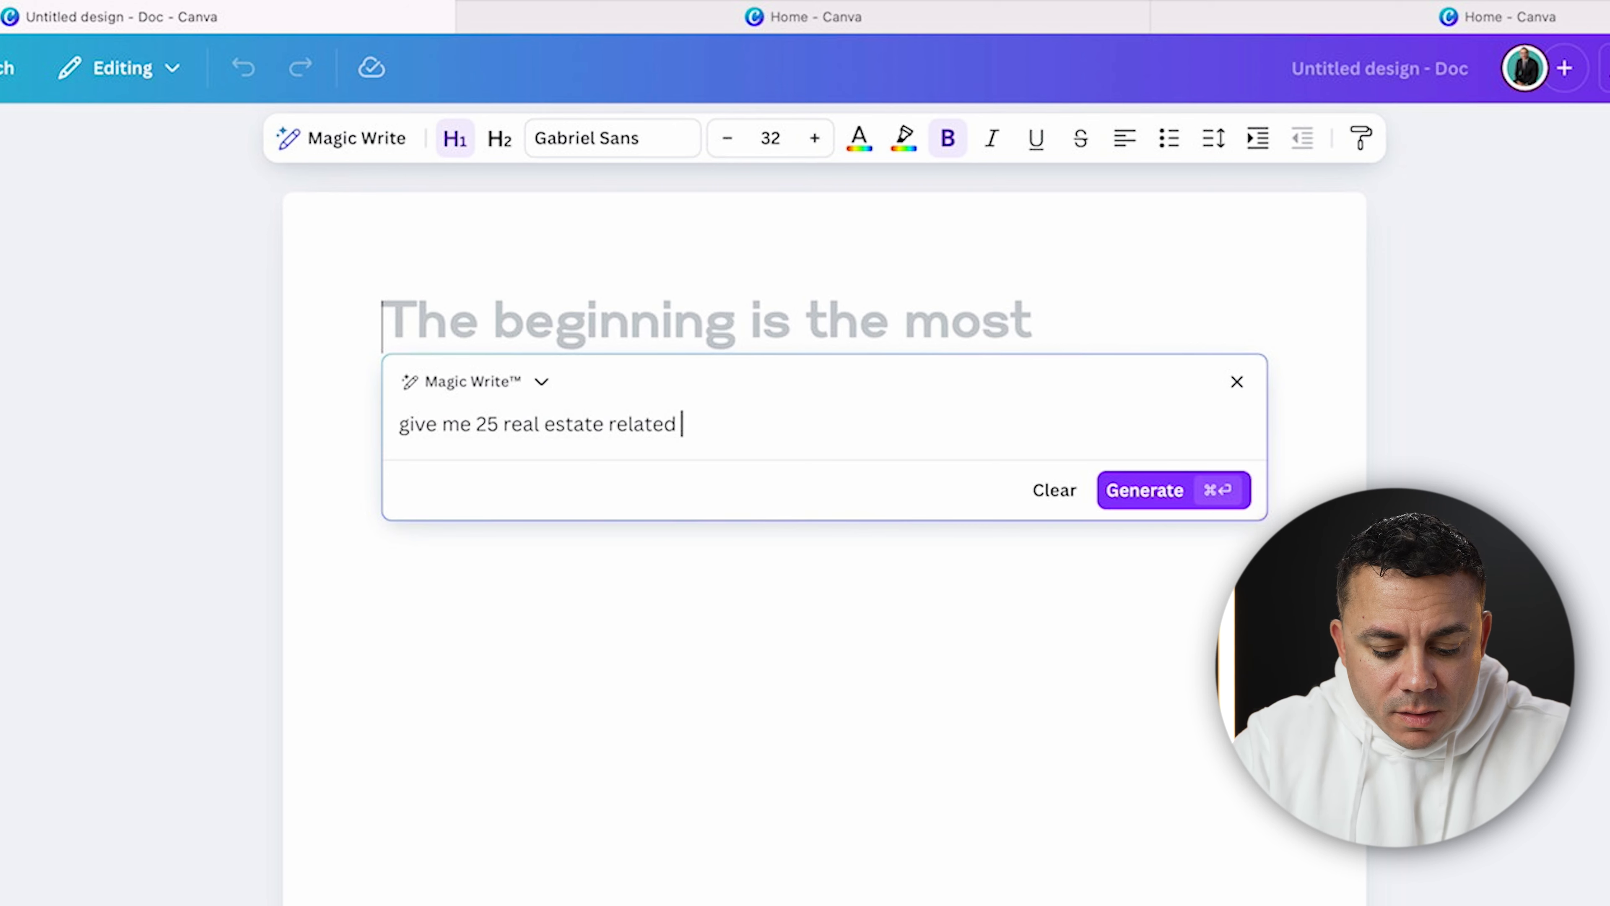
{"action": "type", "text": "tes"}
{"action": "left_click", "coordinate": [1145, 521]}
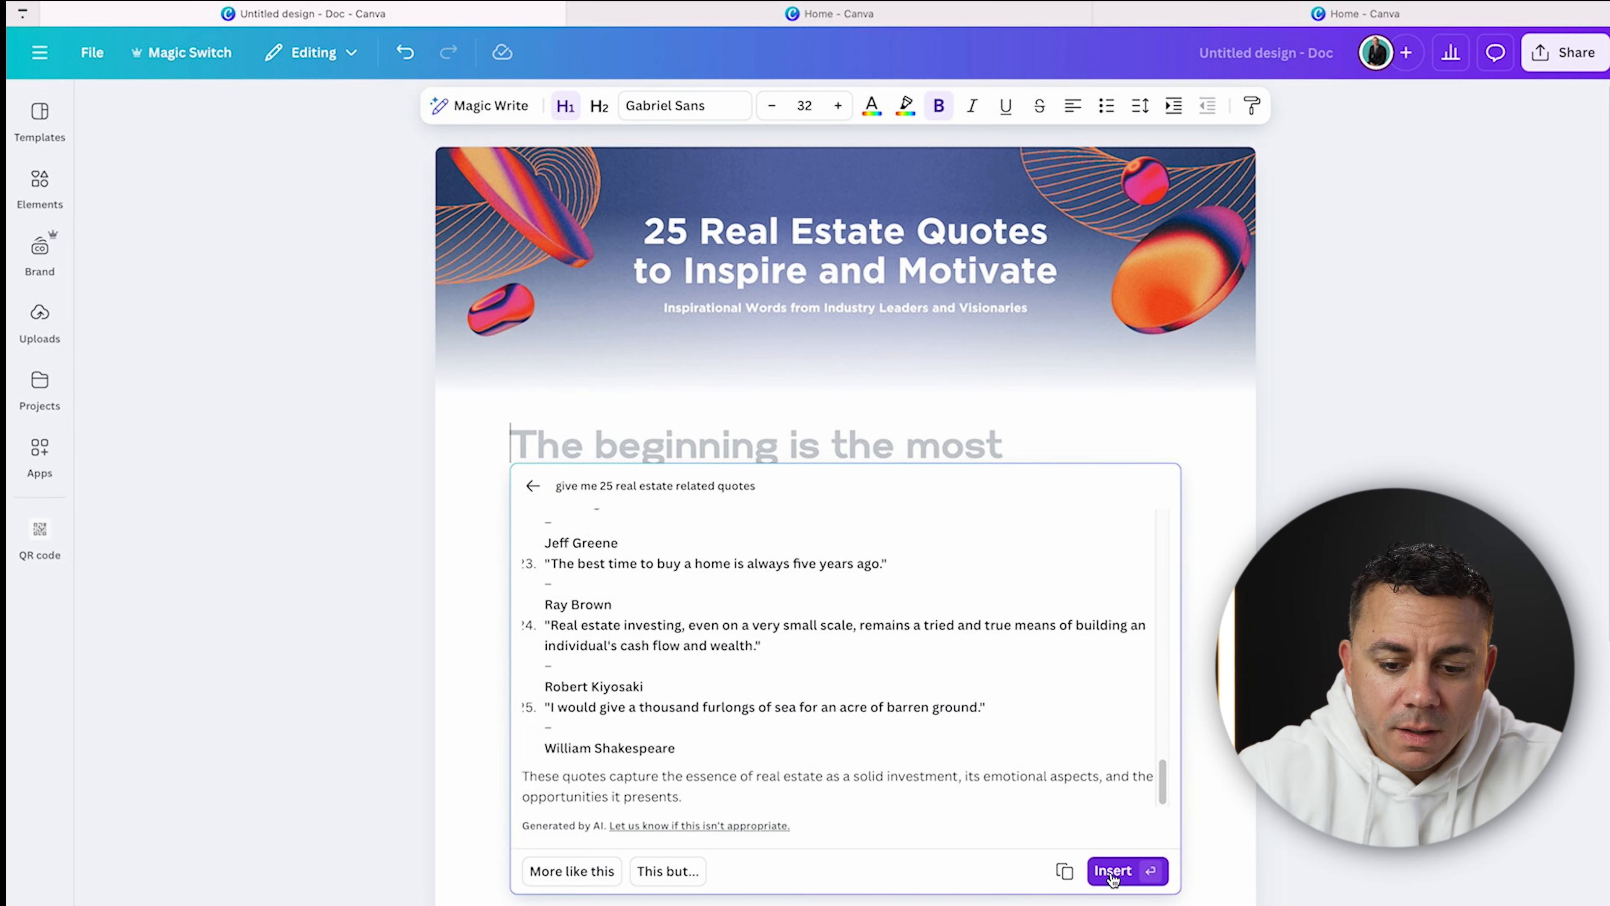
{"action": "left_click", "coordinate": [1125, 870]}
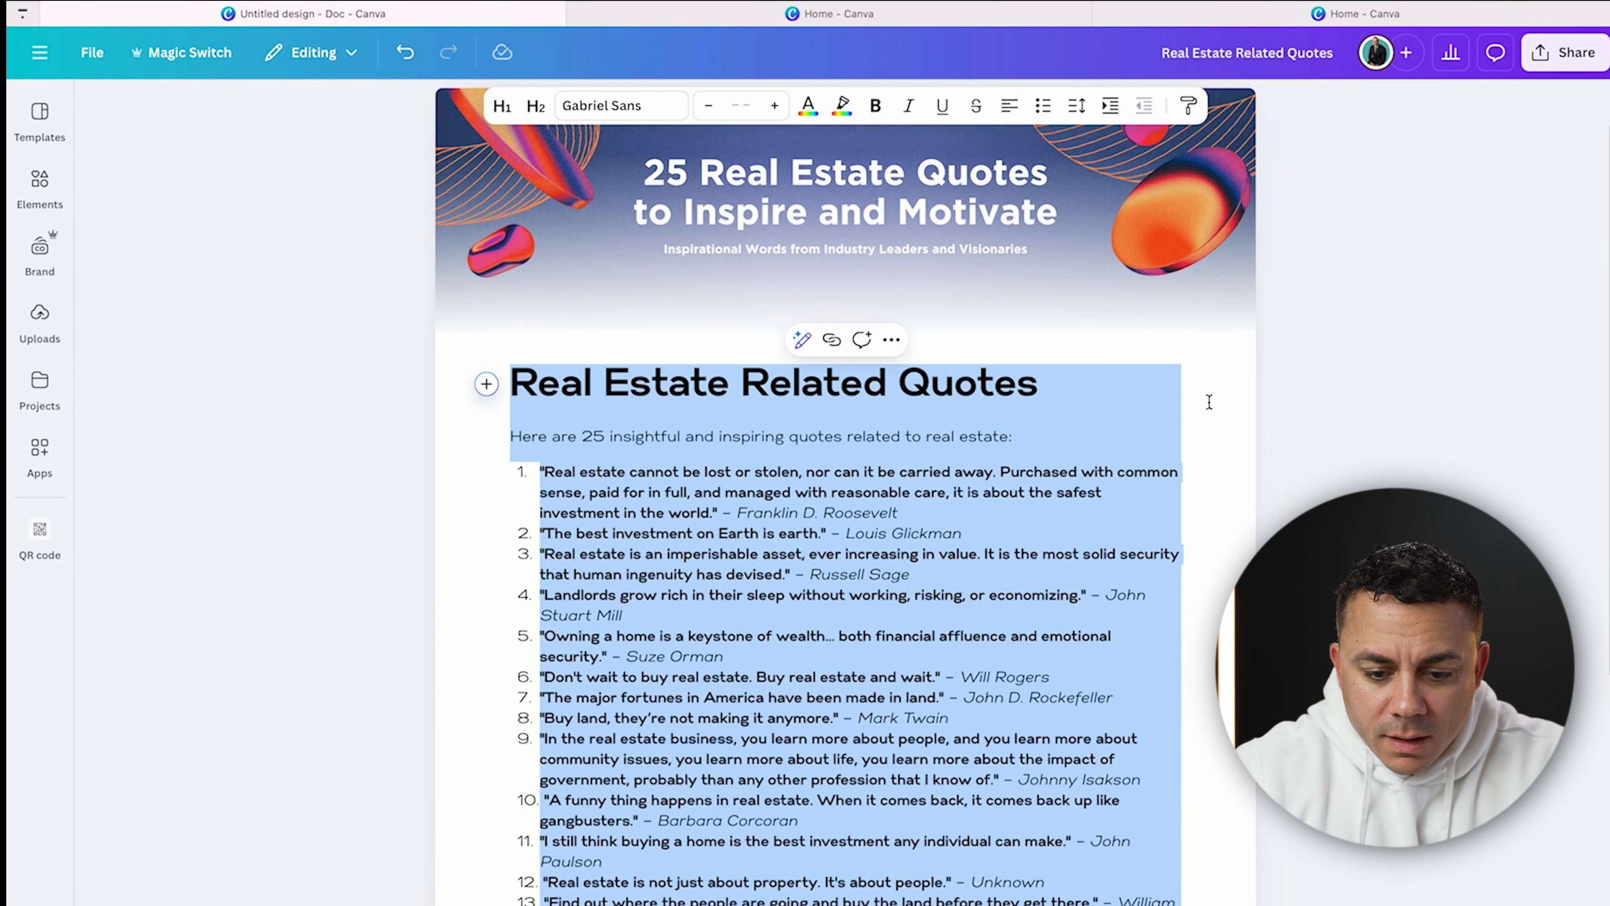
- Look through the generated quotes and copy quote 5, "Owning a home is a keystone of wealth...", with its attribution
{"action": "scroll", "coordinate": [765, 556], "scroll_direction": "down", "scroll_amount": 4}
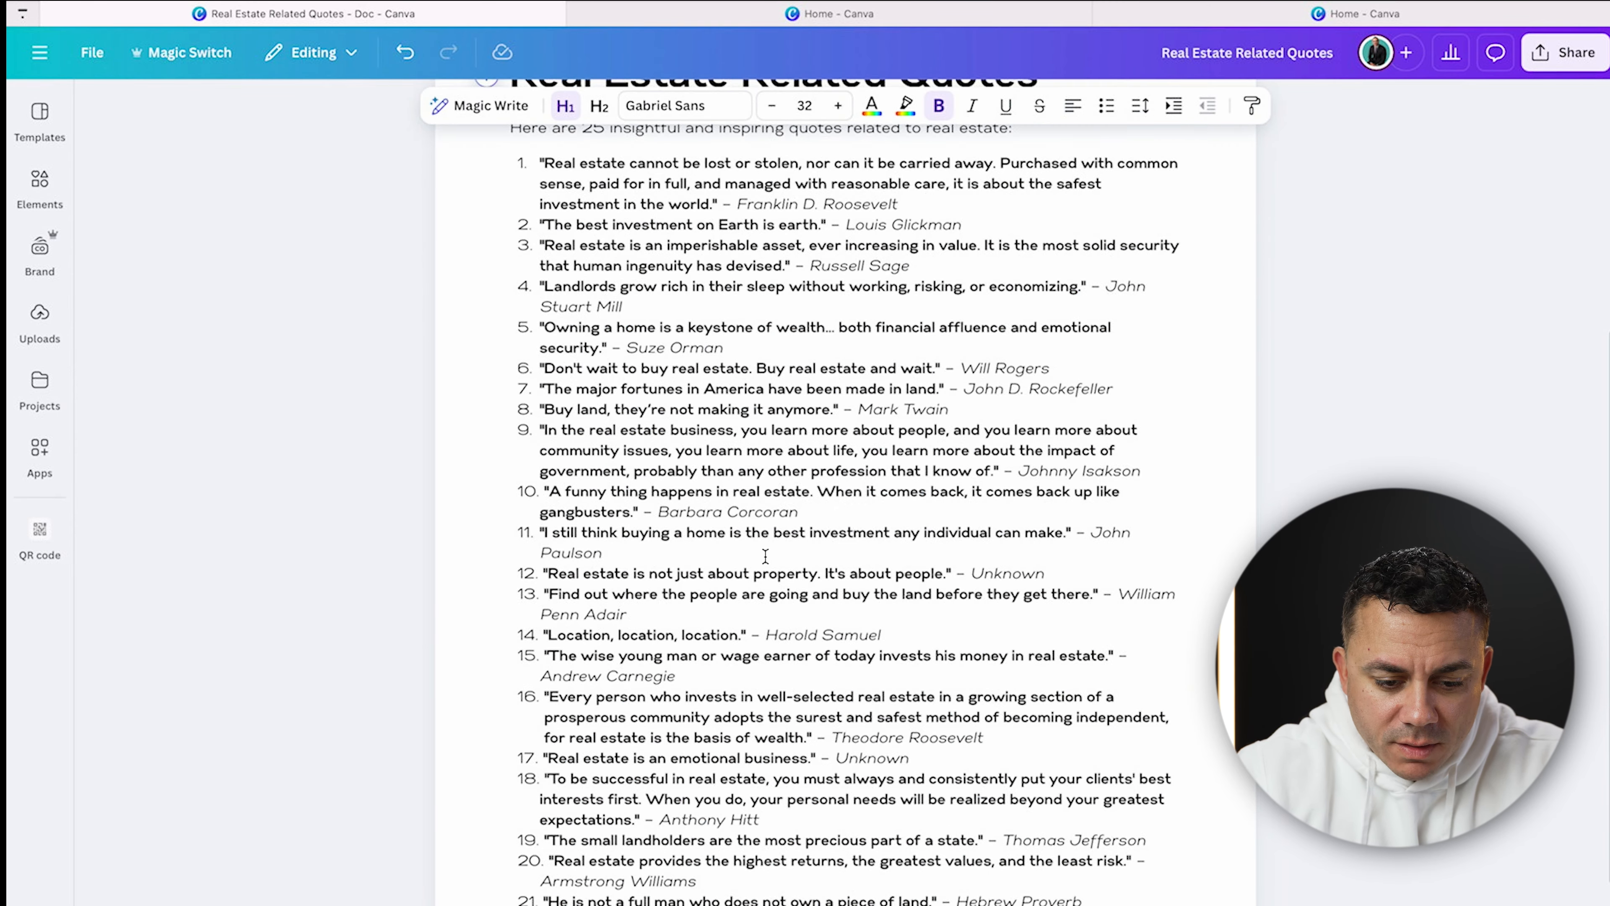
{"action": "scroll", "coordinate": [766, 557], "scroll_direction": "down", "scroll_amount": 5}
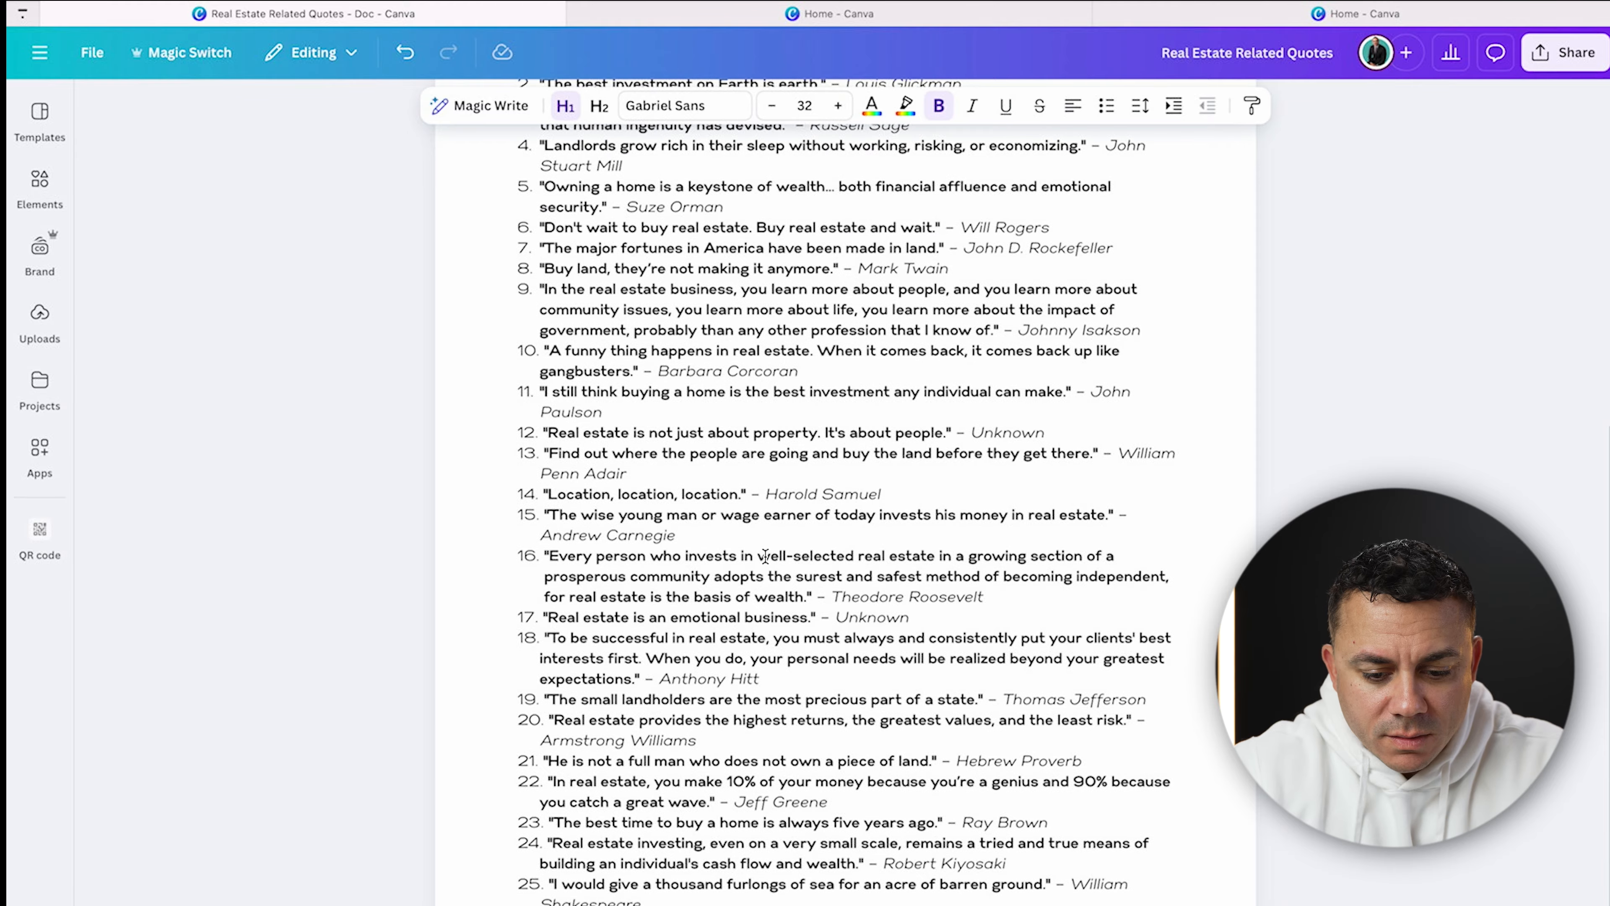
{"action": "scroll", "coordinate": [673, 451], "scroll_direction": "up", "scroll_amount": 6}
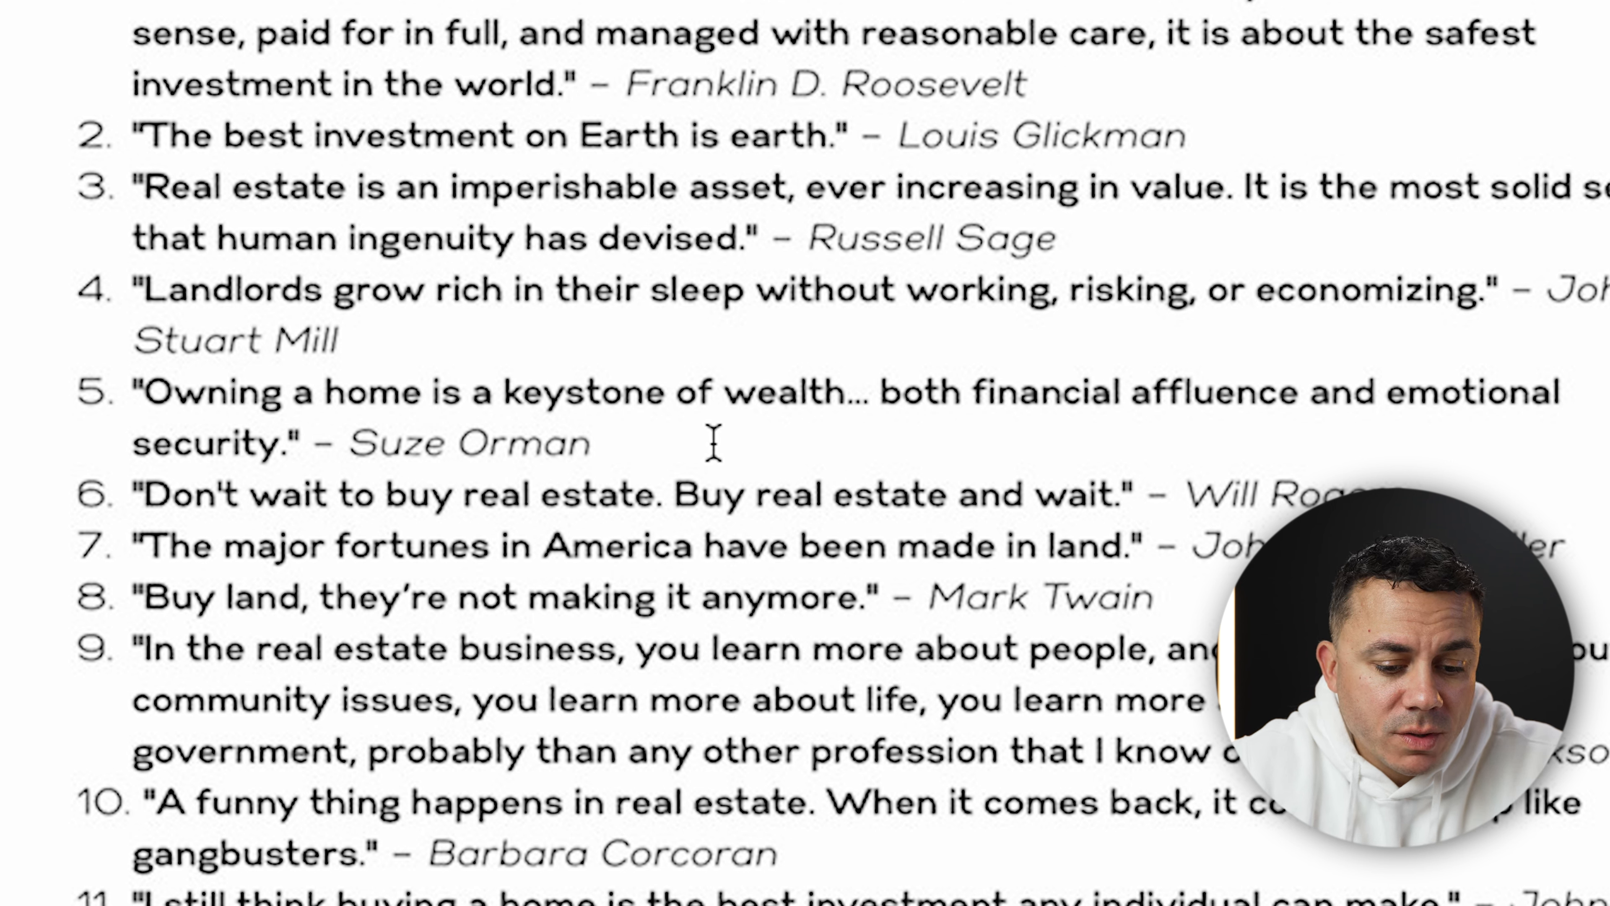
{"action": "left_click_drag", "start_coordinate": [625, 442], "coordinate": [135, 392]}
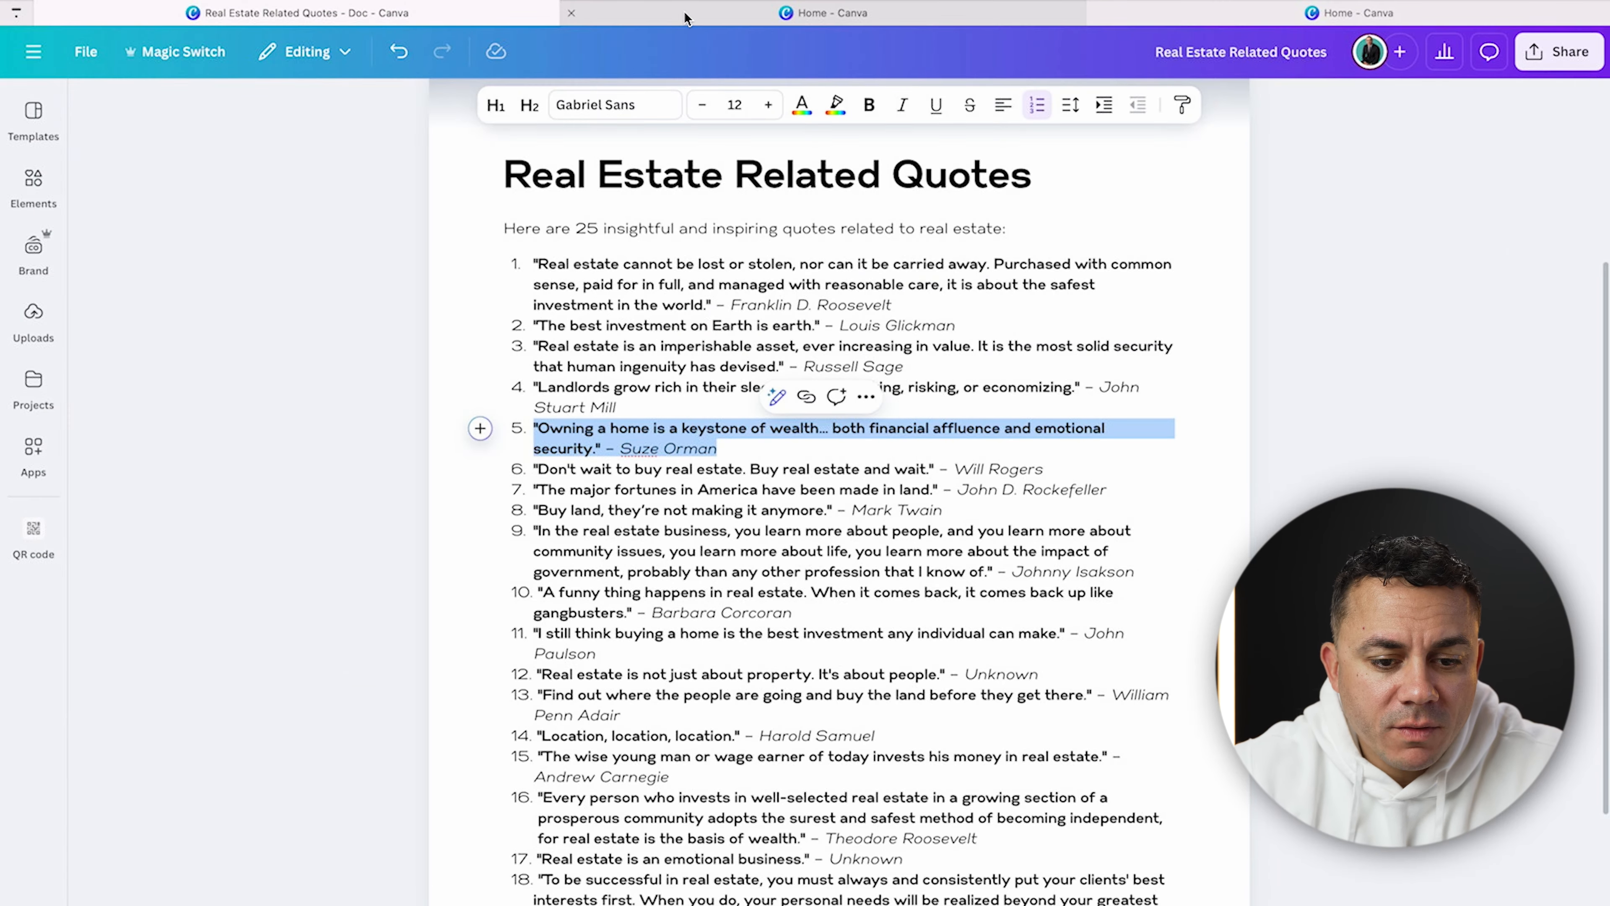
- From the Canva home page, search the design types for "quote" and create a Quote Instagram Story, 1080 × 1920 px
{"action": "left_click", "coordinate": [685, 15]}
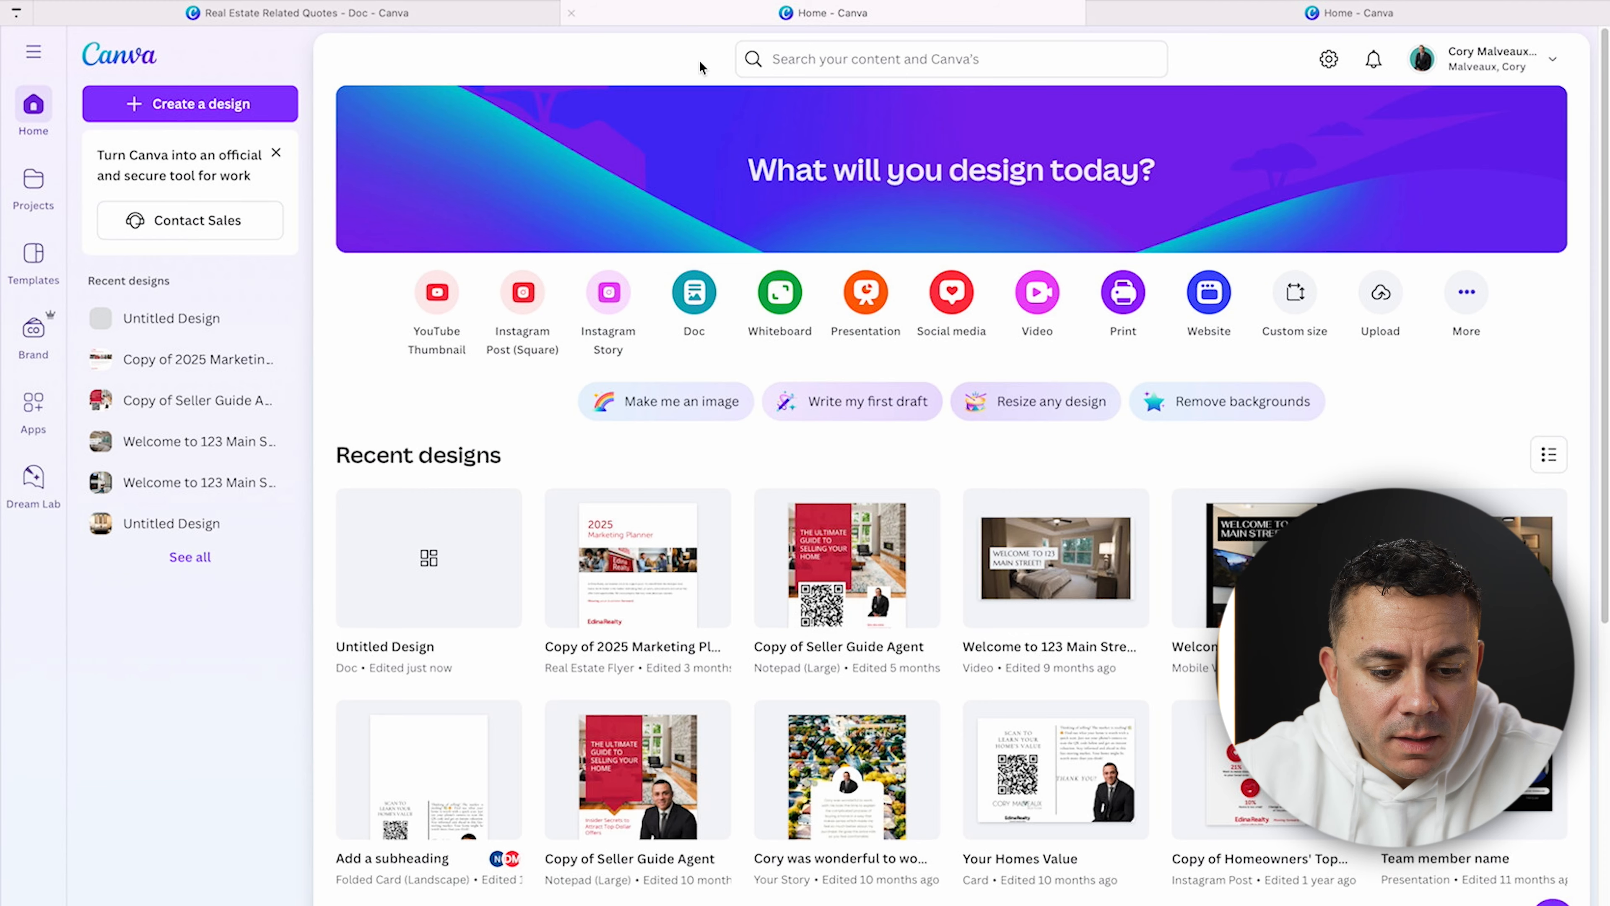
{"action": "left_click", "coordinate": [240, 111]}
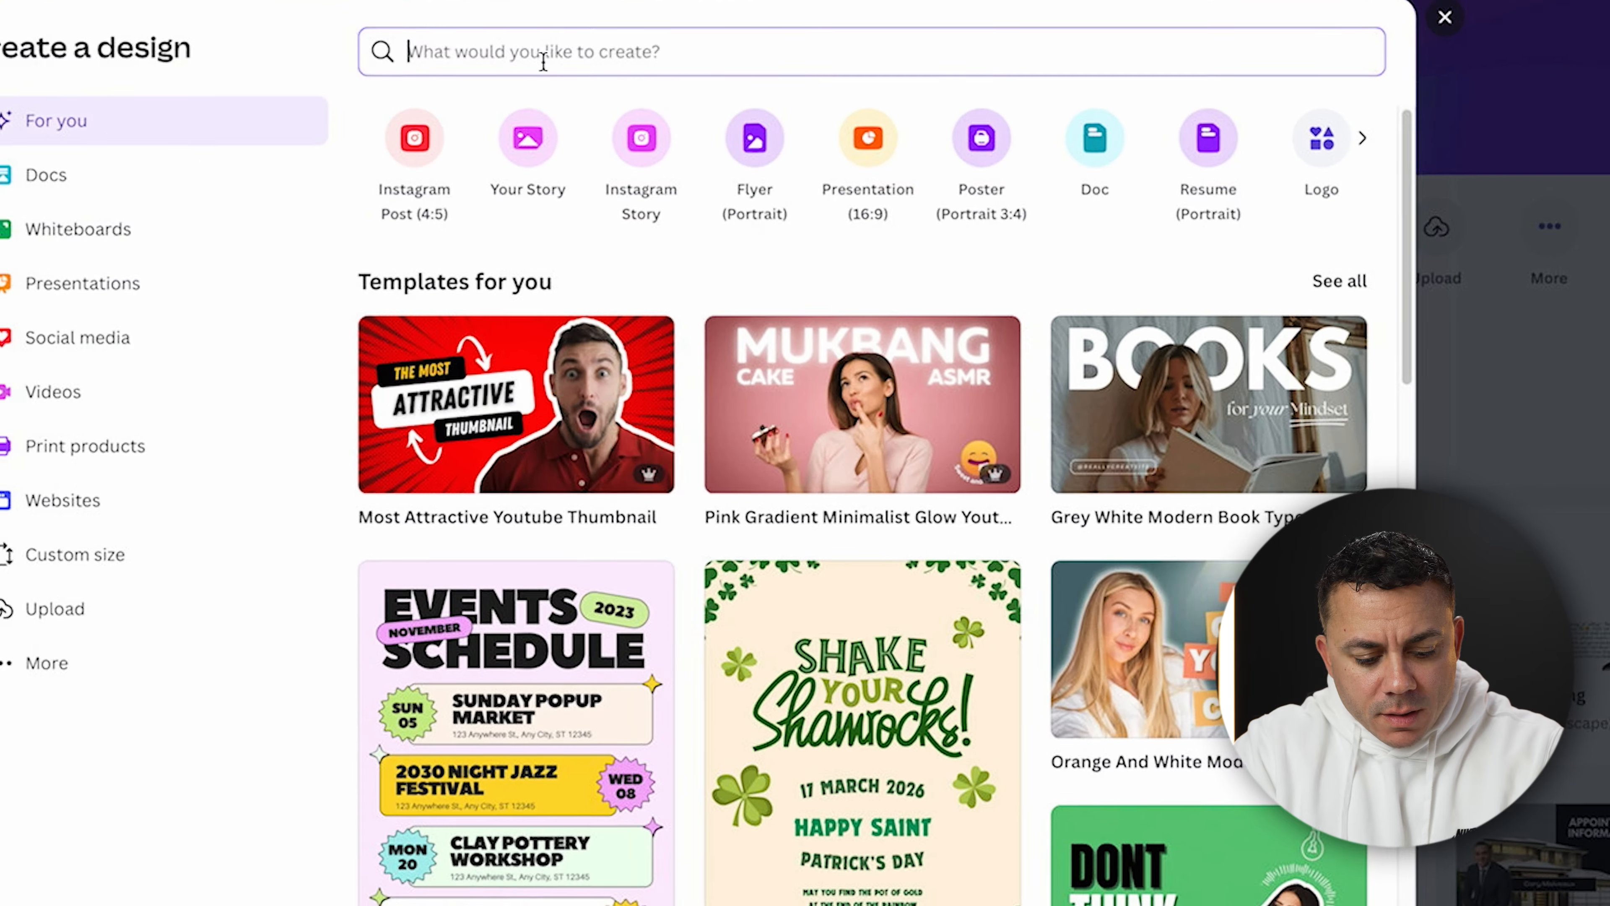
{"action": "type", "text": "quote"}
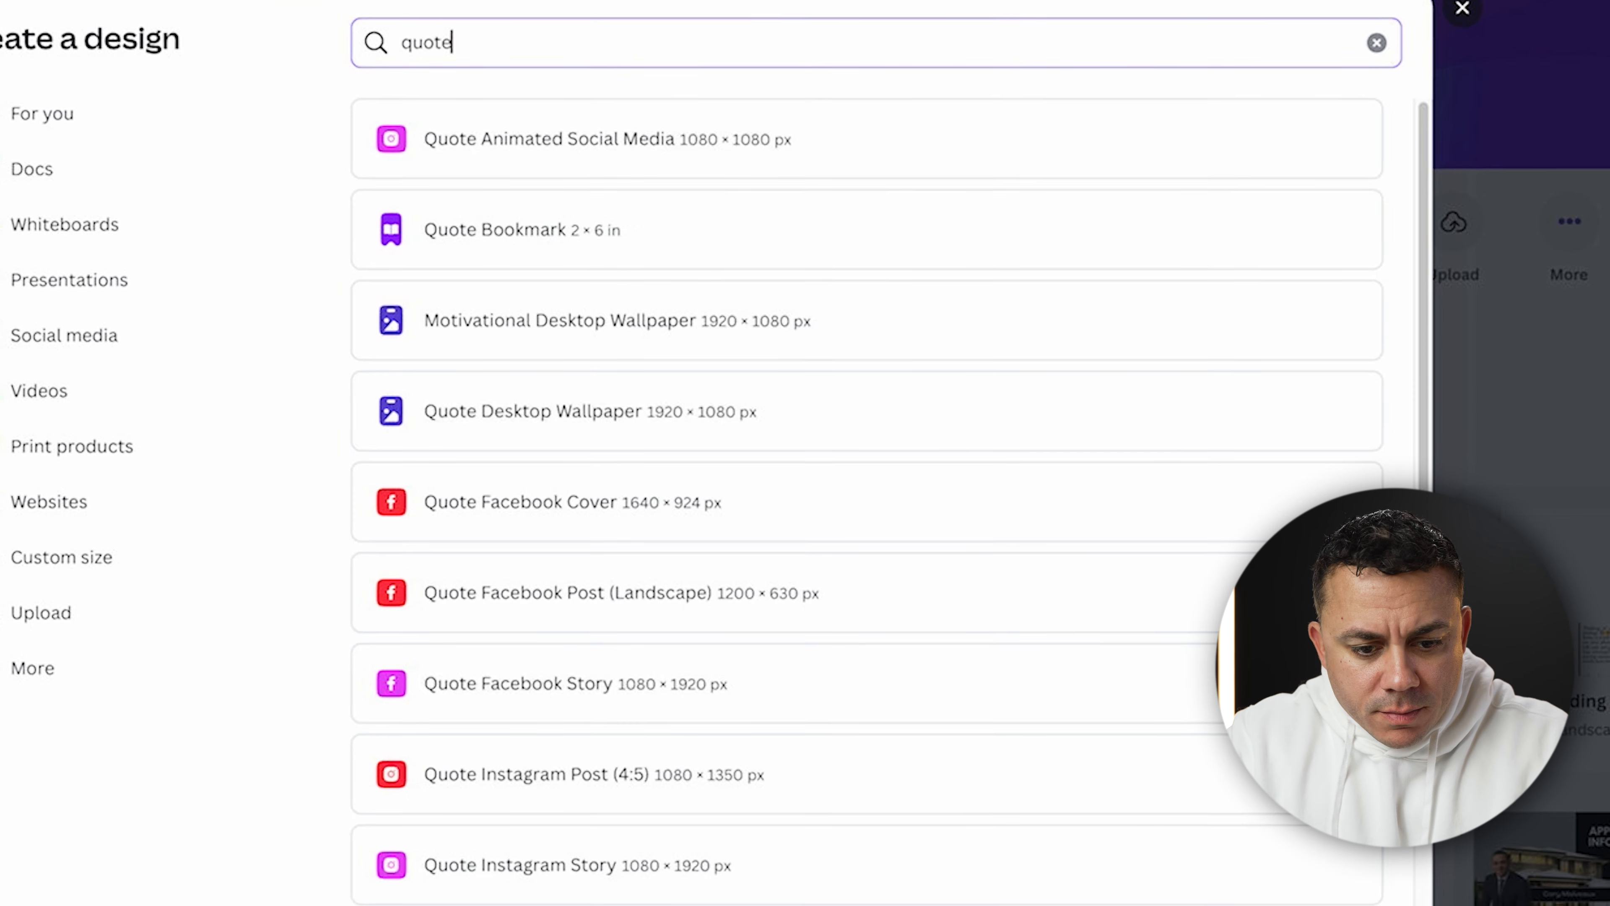
{"action": "left_click", "coordinate": [618, 900]}
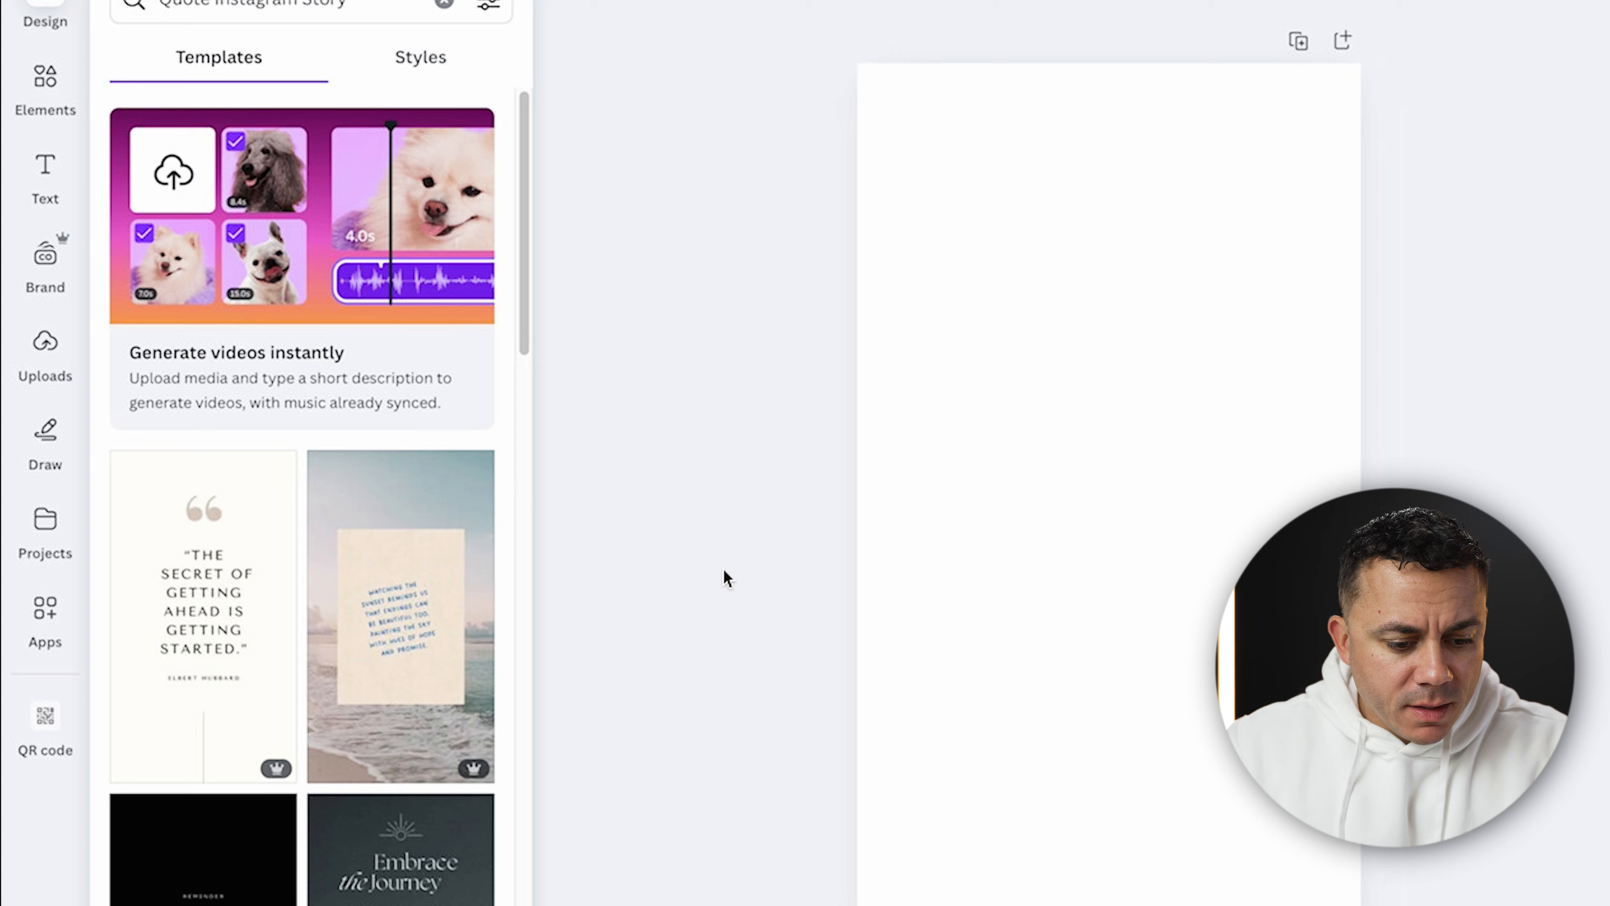
- Browse the quote story templates and apply the dark Quote Business Motivation Instagram Story with the yellow quotation-mark circle
{"action": "scroll", "coordinate": [342, 580], "scroll_direction": "down", "scroll_amount": 8}
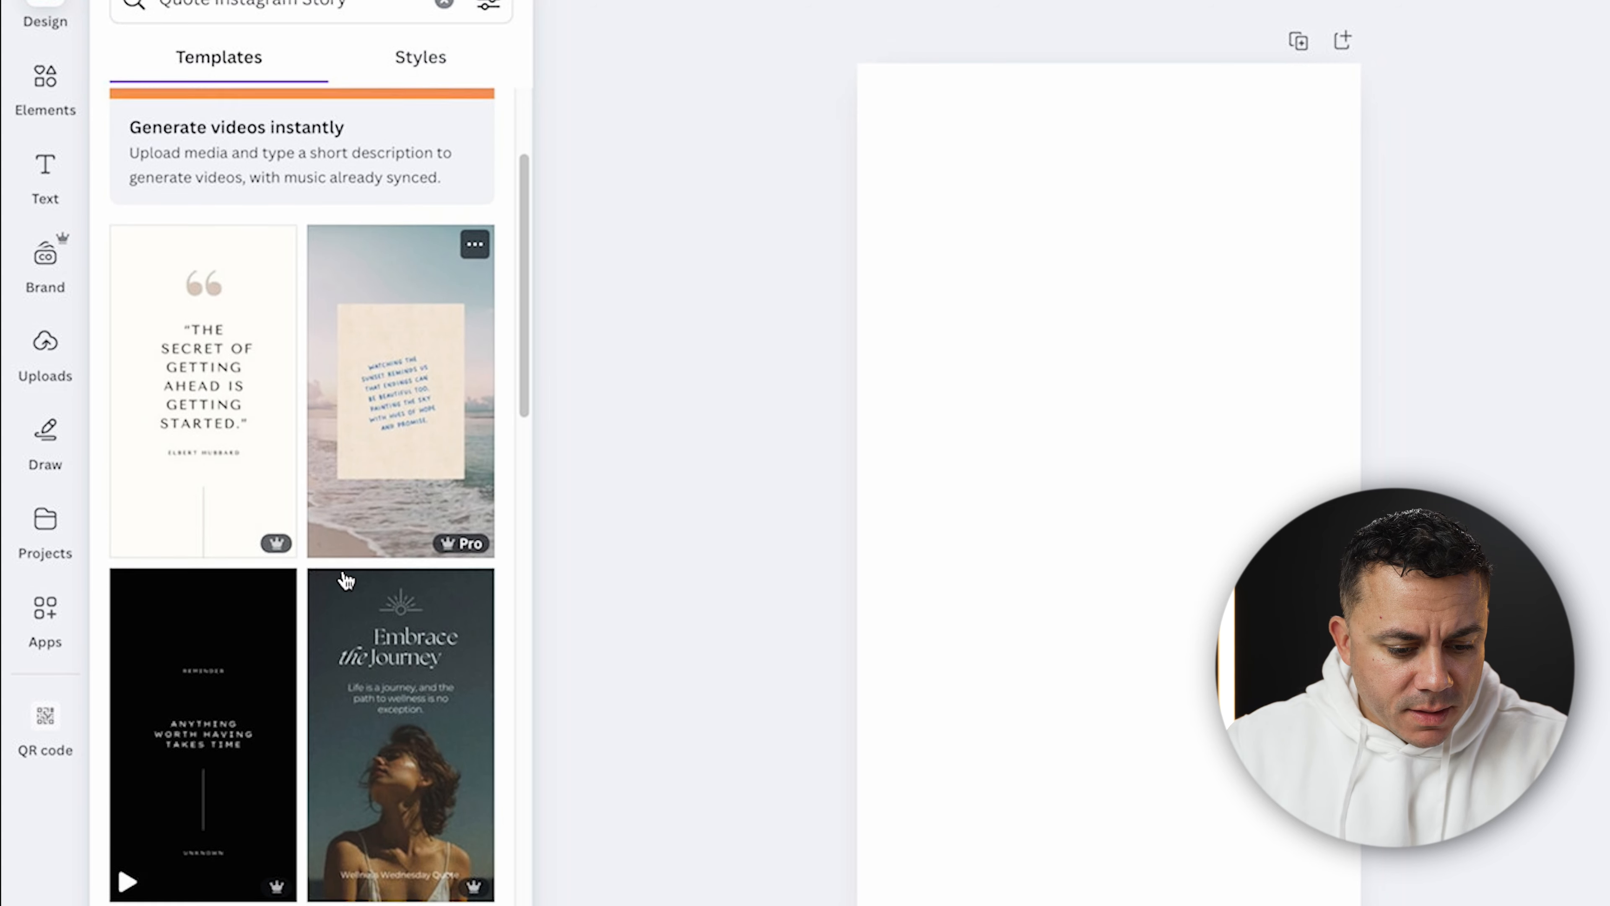
{"action": "scroll", "coordinate": [346, 580], "scroll_direction": "down", "scroll_amount": 8}
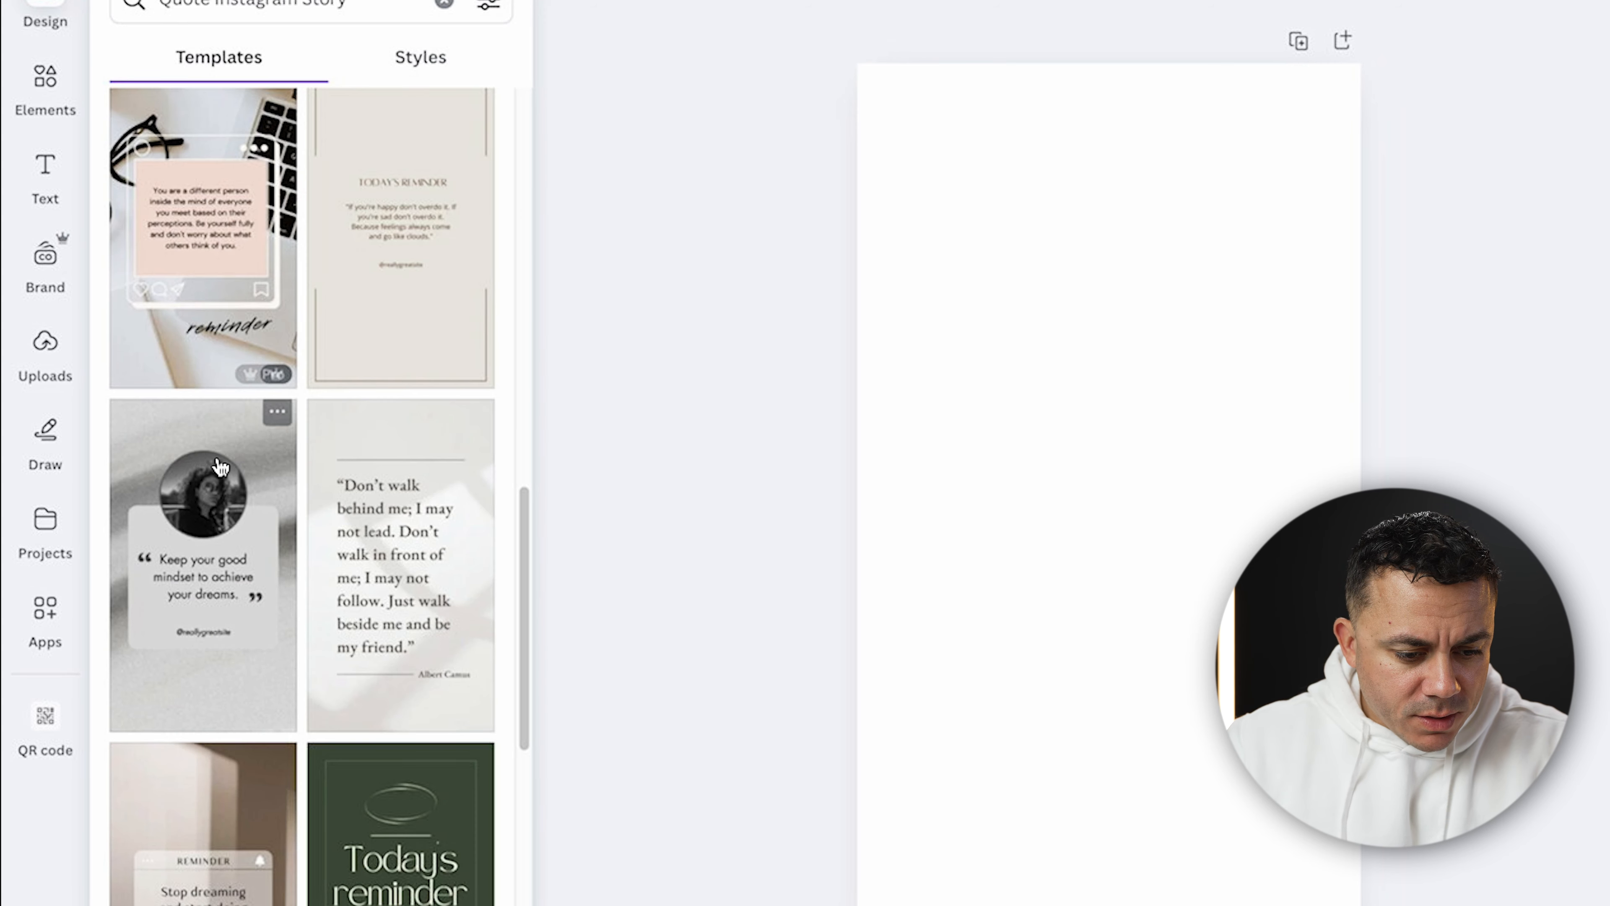
{"action": "scroll", "coordinate": [428, 511], "scroll_direction": "down", "scroll_amount": 8}
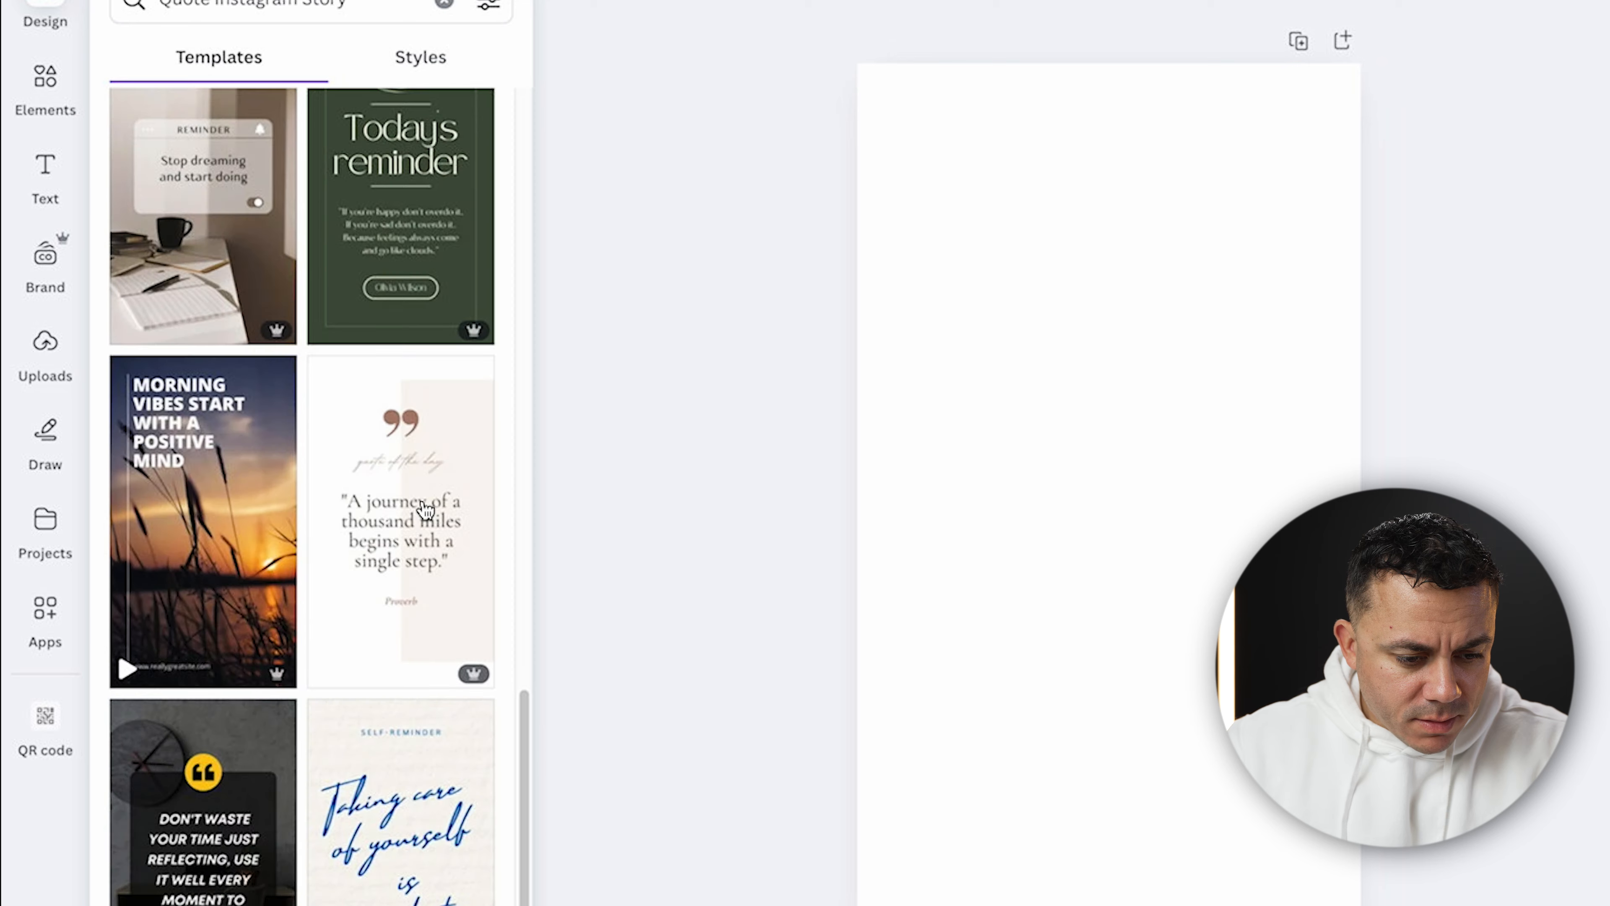
{"action": "scroll", "coordinate": [426, 509], "scroll_direction": "up", "scroll_amount": 3}
{"action": "scroll", "coordinate": [426, 509], "scroll_direction": "down", "scroll_amount": 6}
{"action": "left_click", "coordinate": [189, 673]}
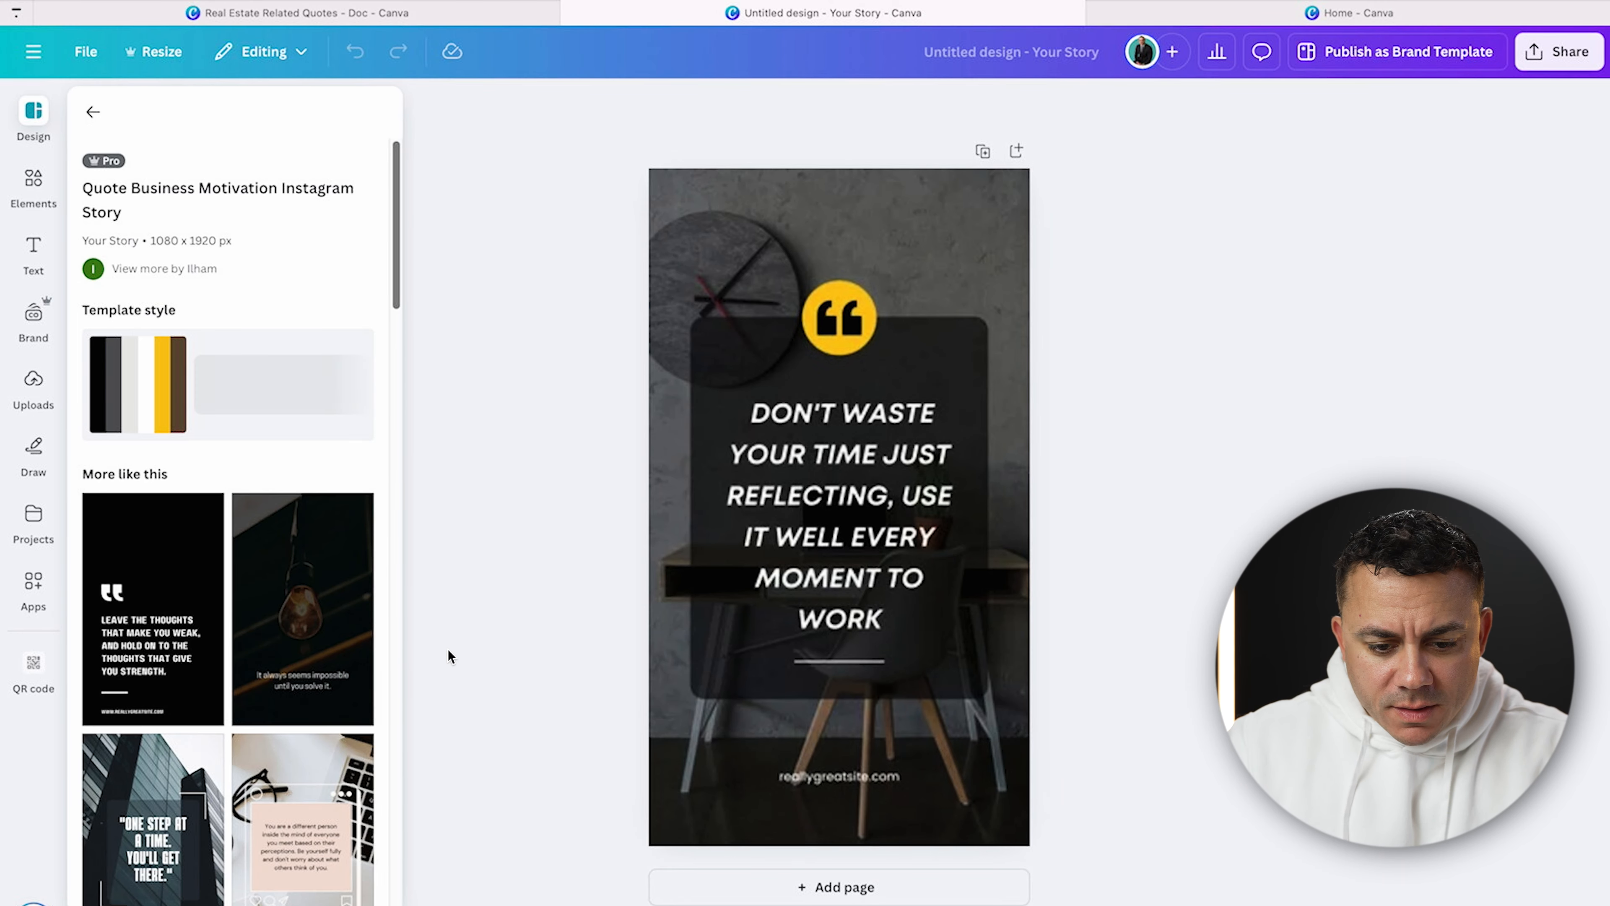
{"action": "left_click", "coordinate": [982, 706]}
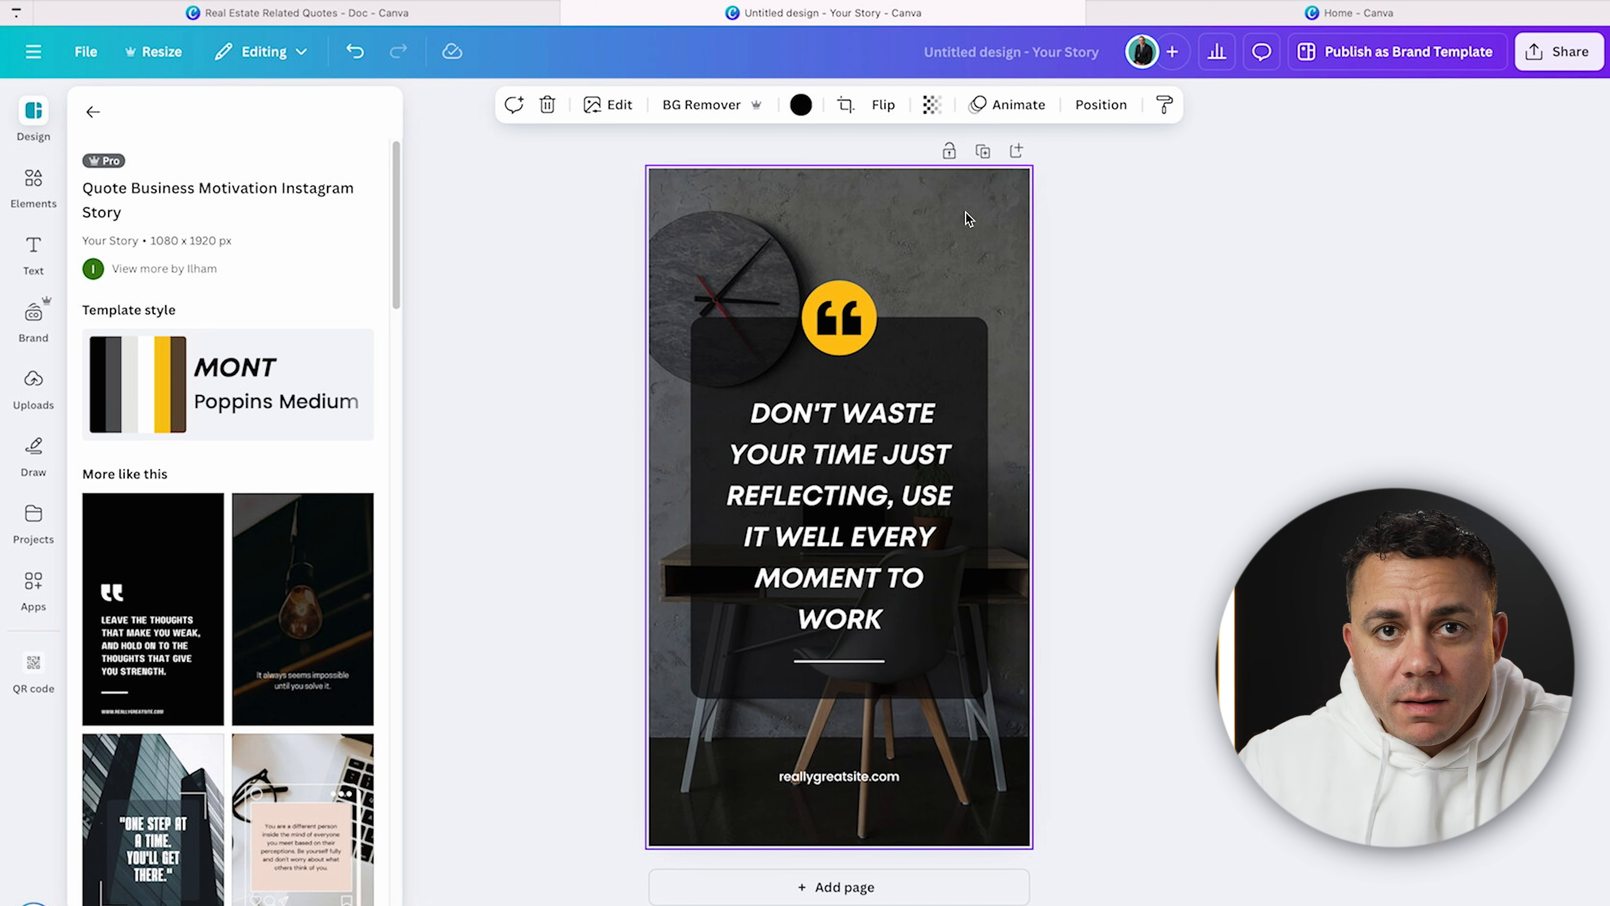
- Replace the template's quote with the copied "Owning a home is a keystone of wealth..." quote and reduce its font size to fit the dark box
{"action": "double_click", "coordinate": [853, 423]}
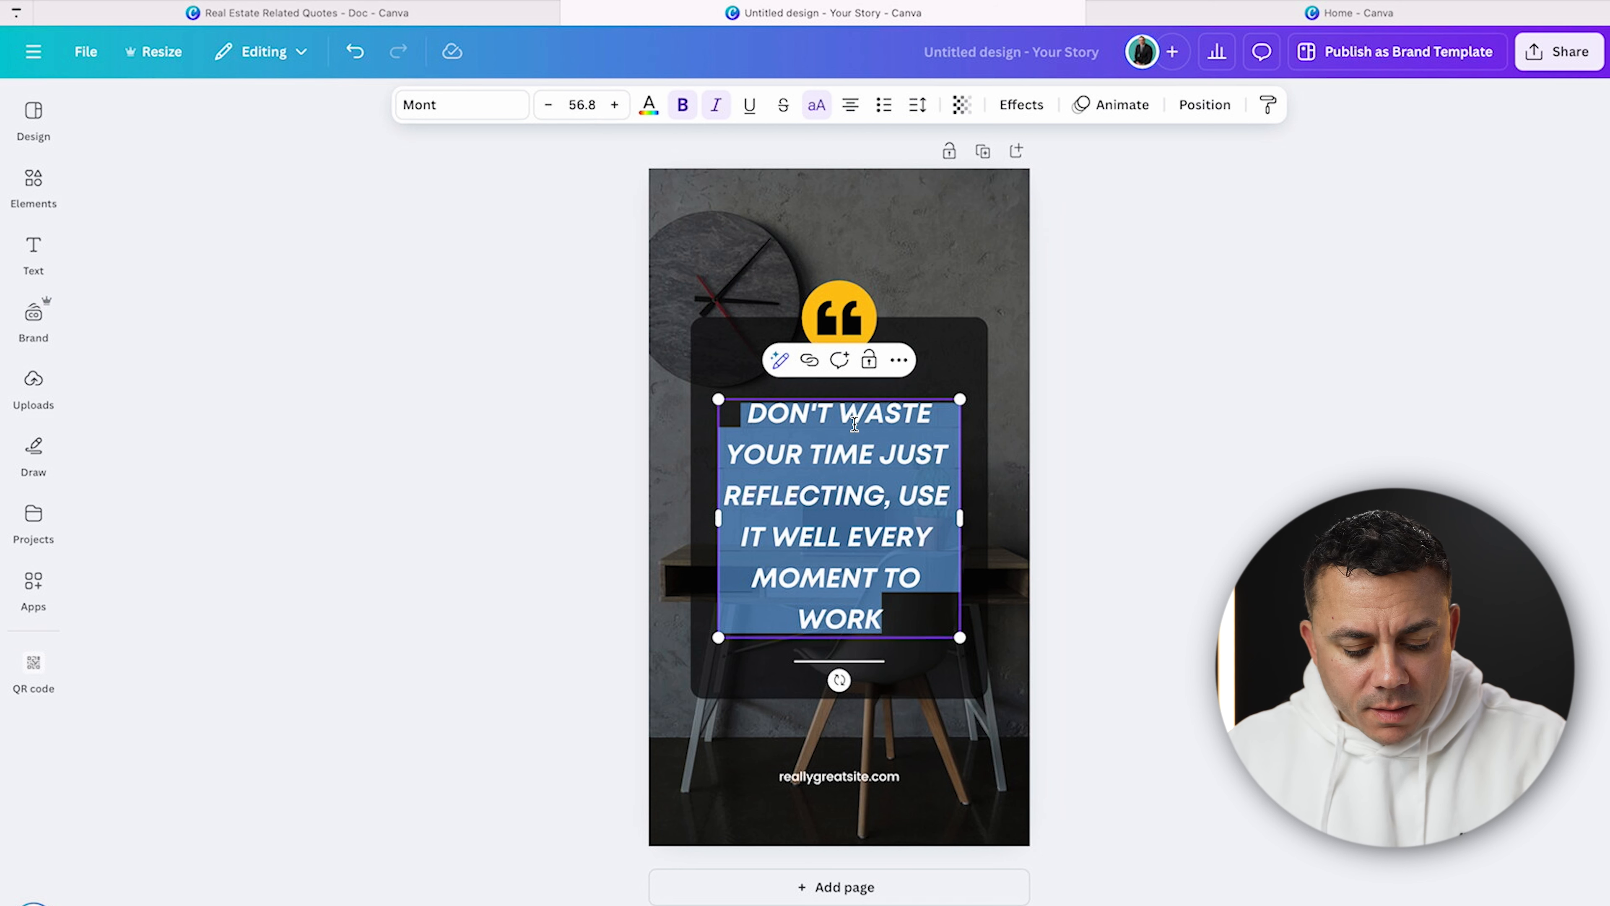
{"action": "type", "text": "\"OWNING A HOME IS A KEYSTONE OF WEALTH... BOTH FINANCIAL AFFLUENCE AND EMOTIONAL SECURITY.\" – SUZE ORMAN"}
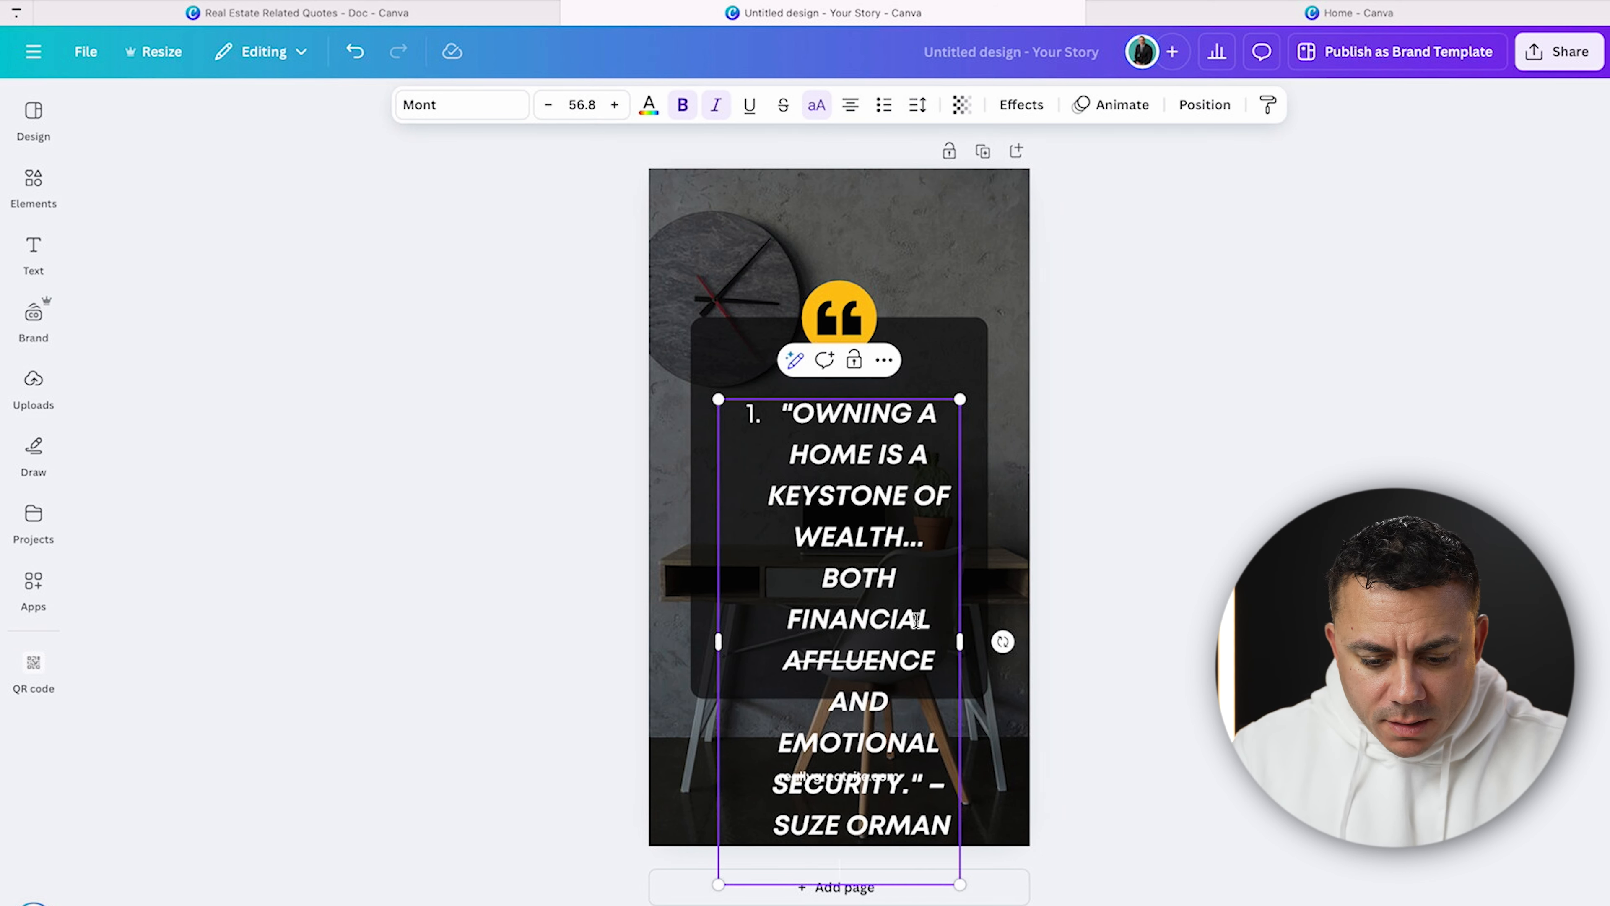
{"action": "key", "text": "ctrl+a"}
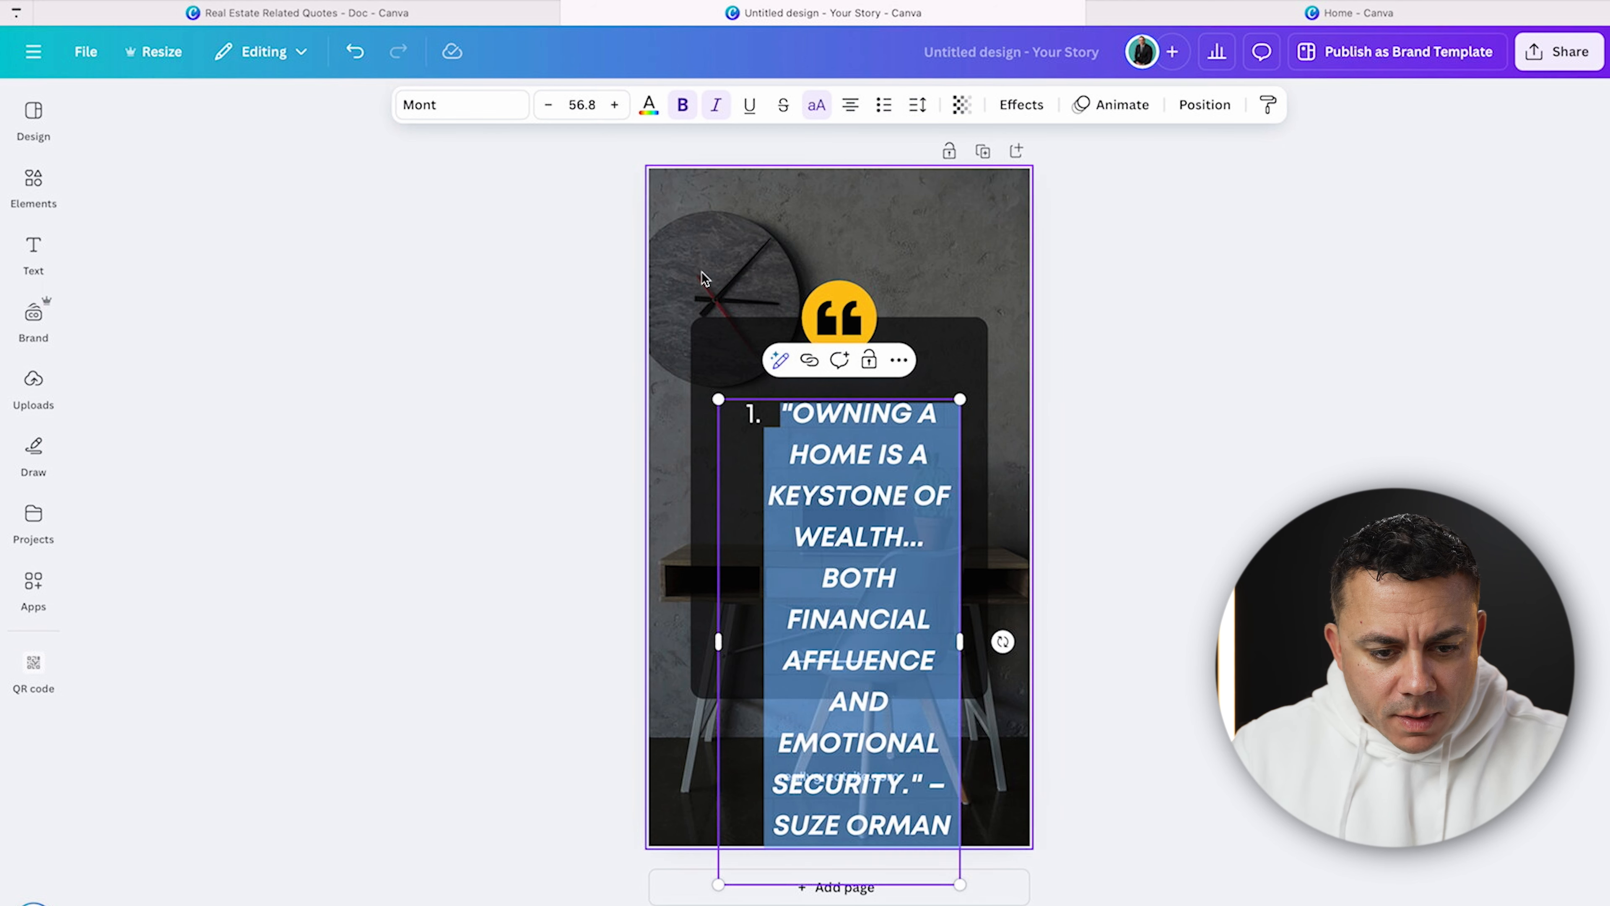
{"action": "left_click", "coordinate": [549, 105]}
{"action": "left_click", "coordinate": [549, 105]}
{"action": "left_click", "coordinate": [548, 105]}
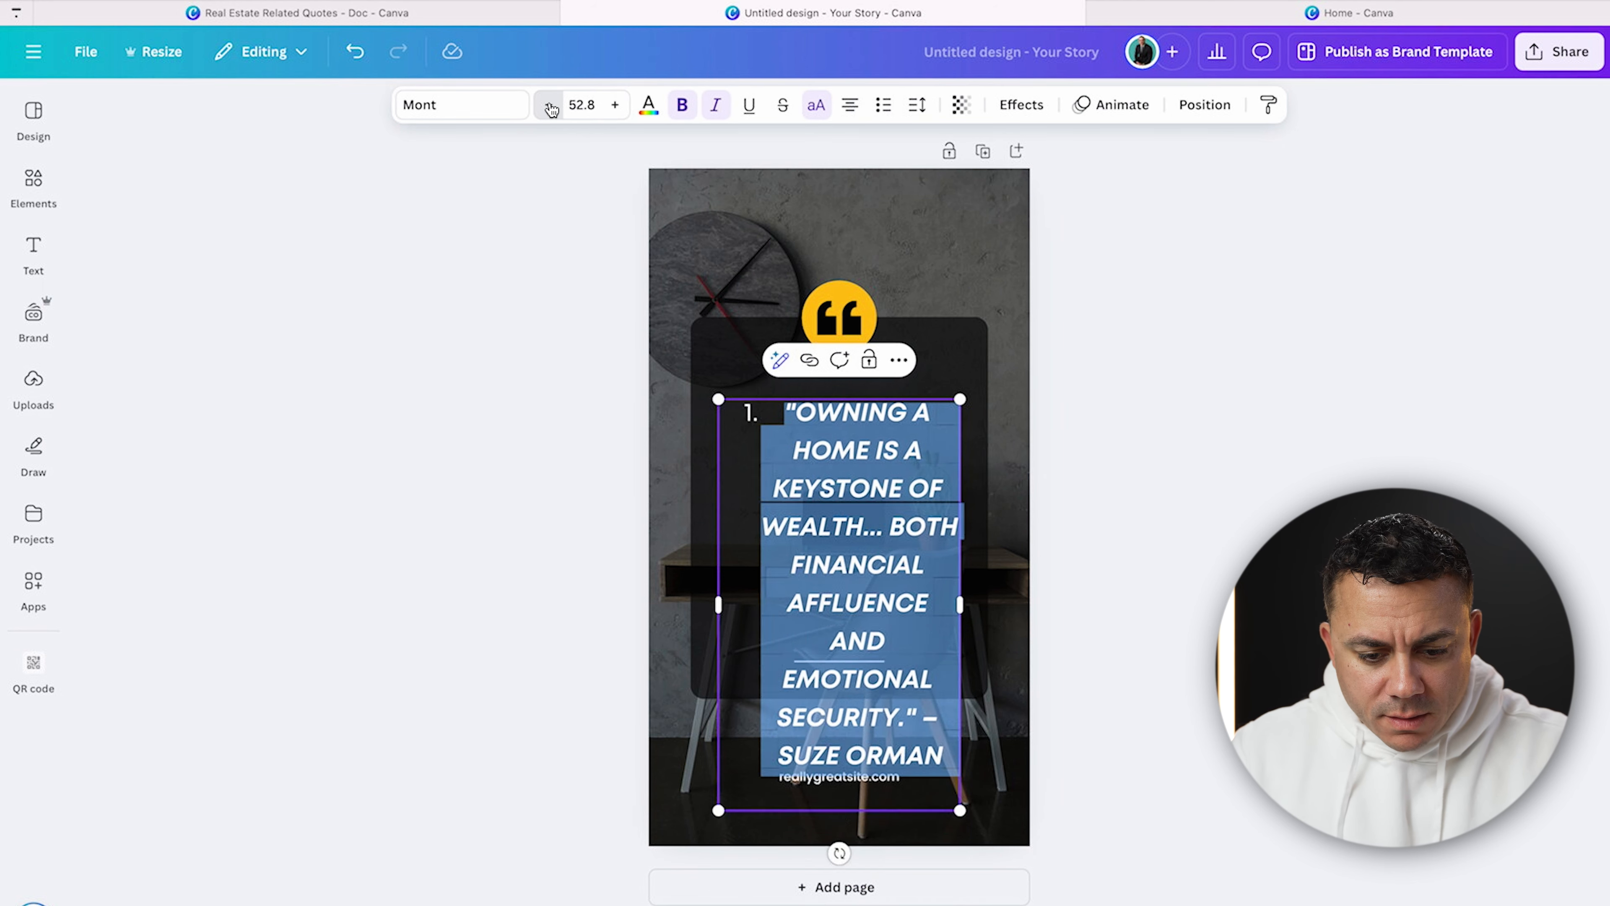
{"action": "left_click", "coordinate": [549, 105]}
{"action": "left_click", "coordinate": [548, 104]}
{"action": "left_click", "coordinate": [549, 104]}
{"action": "left_click", "coordinate": [943, 221]}
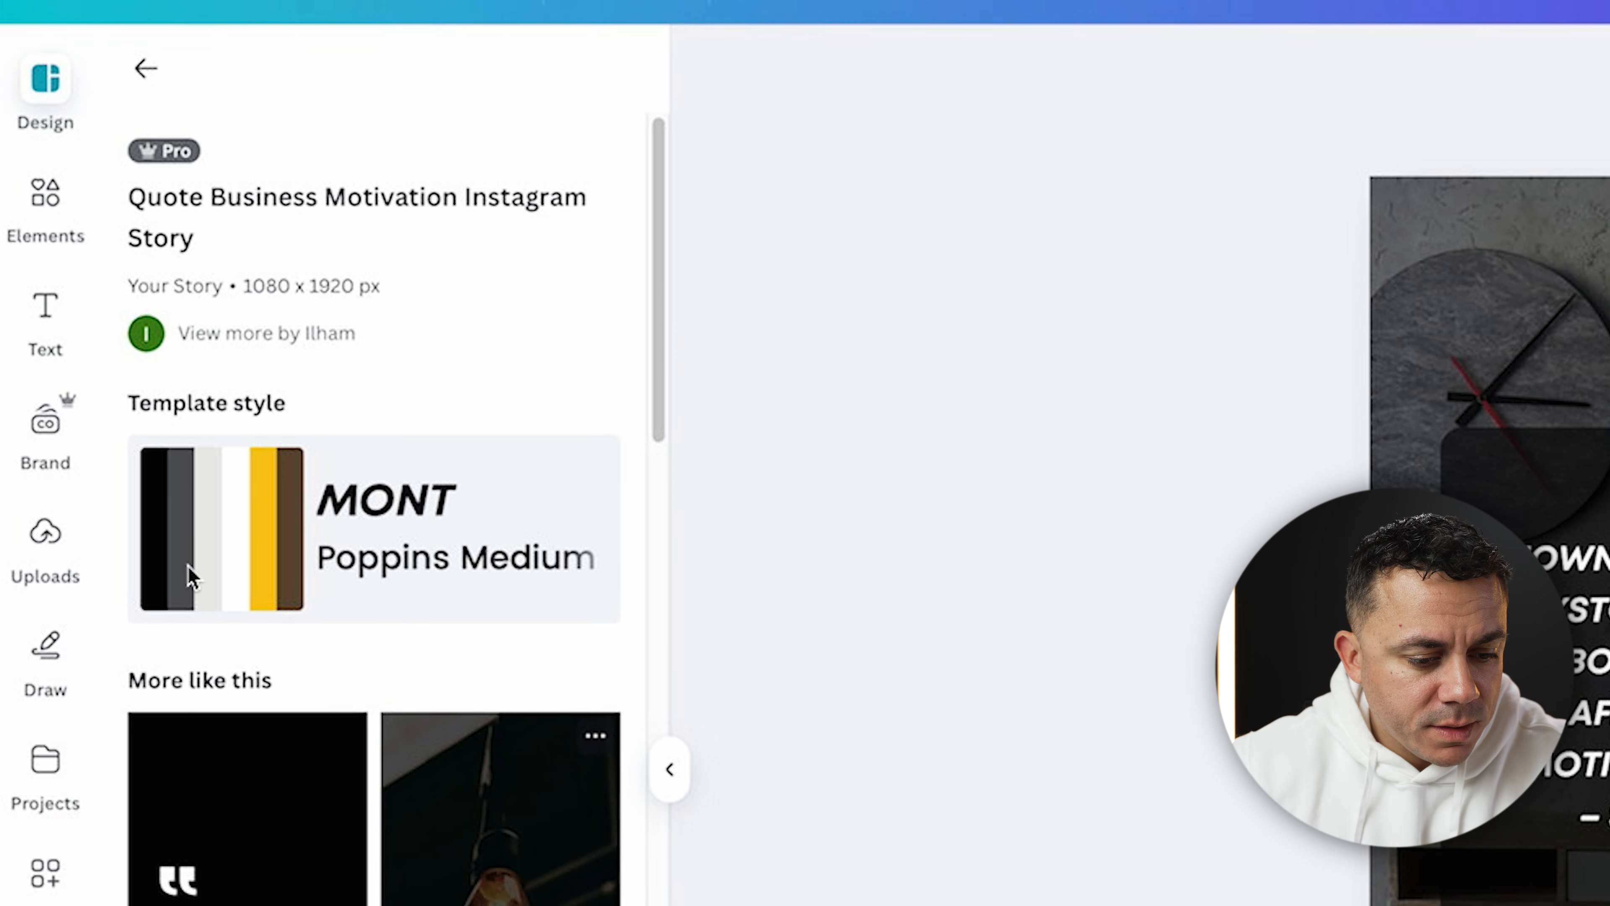
- Add the recently used 13-second living room video to the story and enlarge it to cover the whole page
{"action": "left_click", "coordinate": [43, 201]}
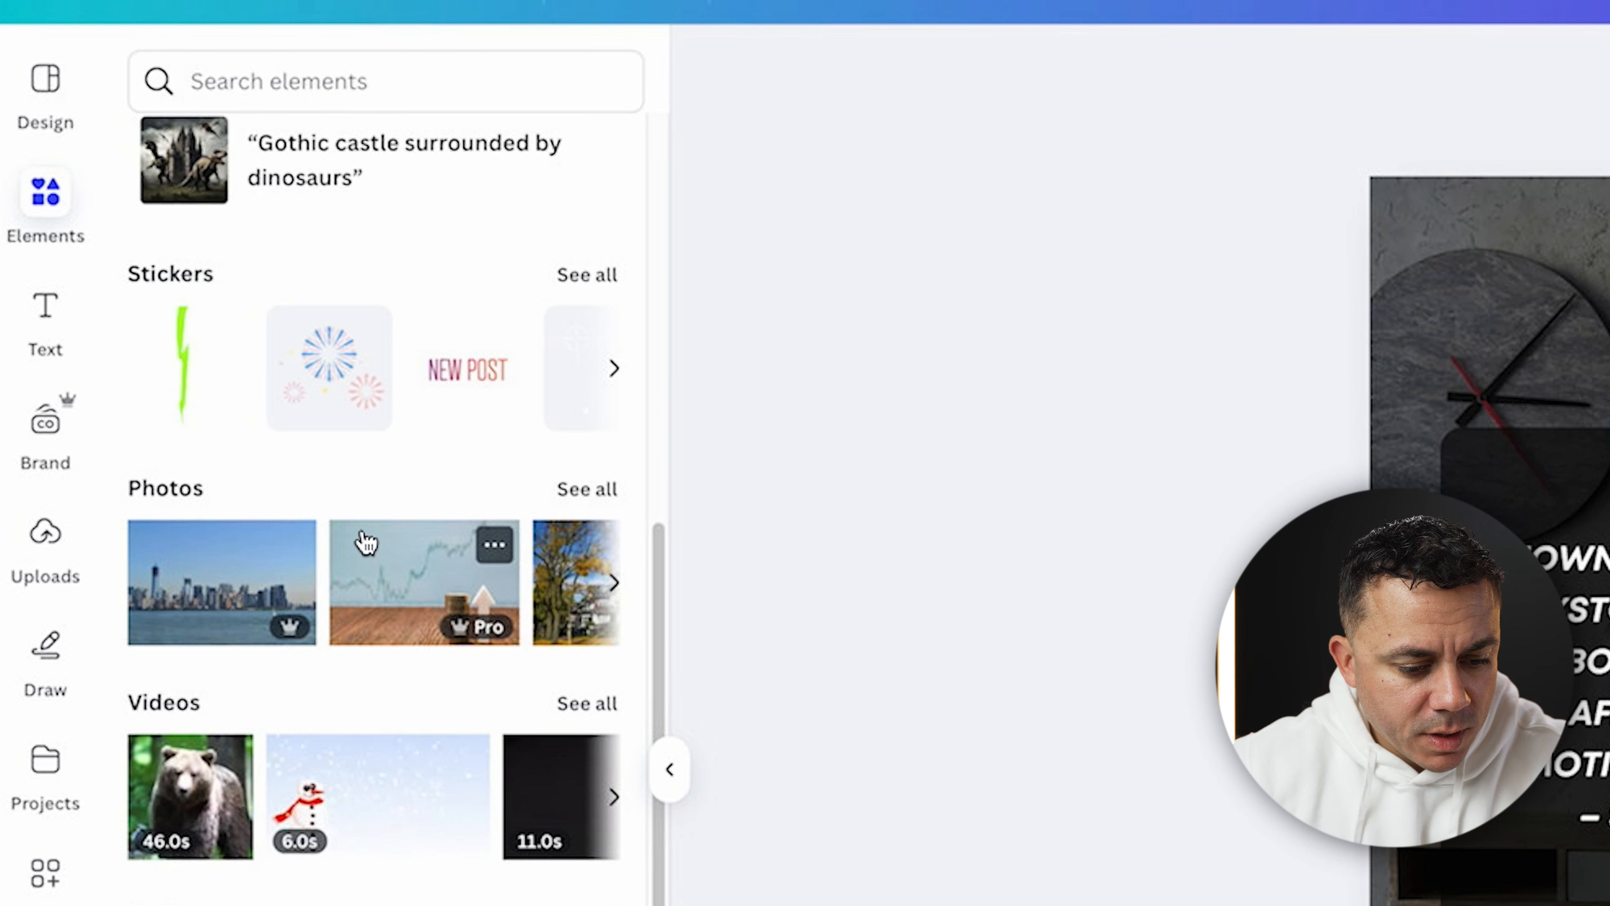
{"action": "left_click", "coordinate": [571, 704]}
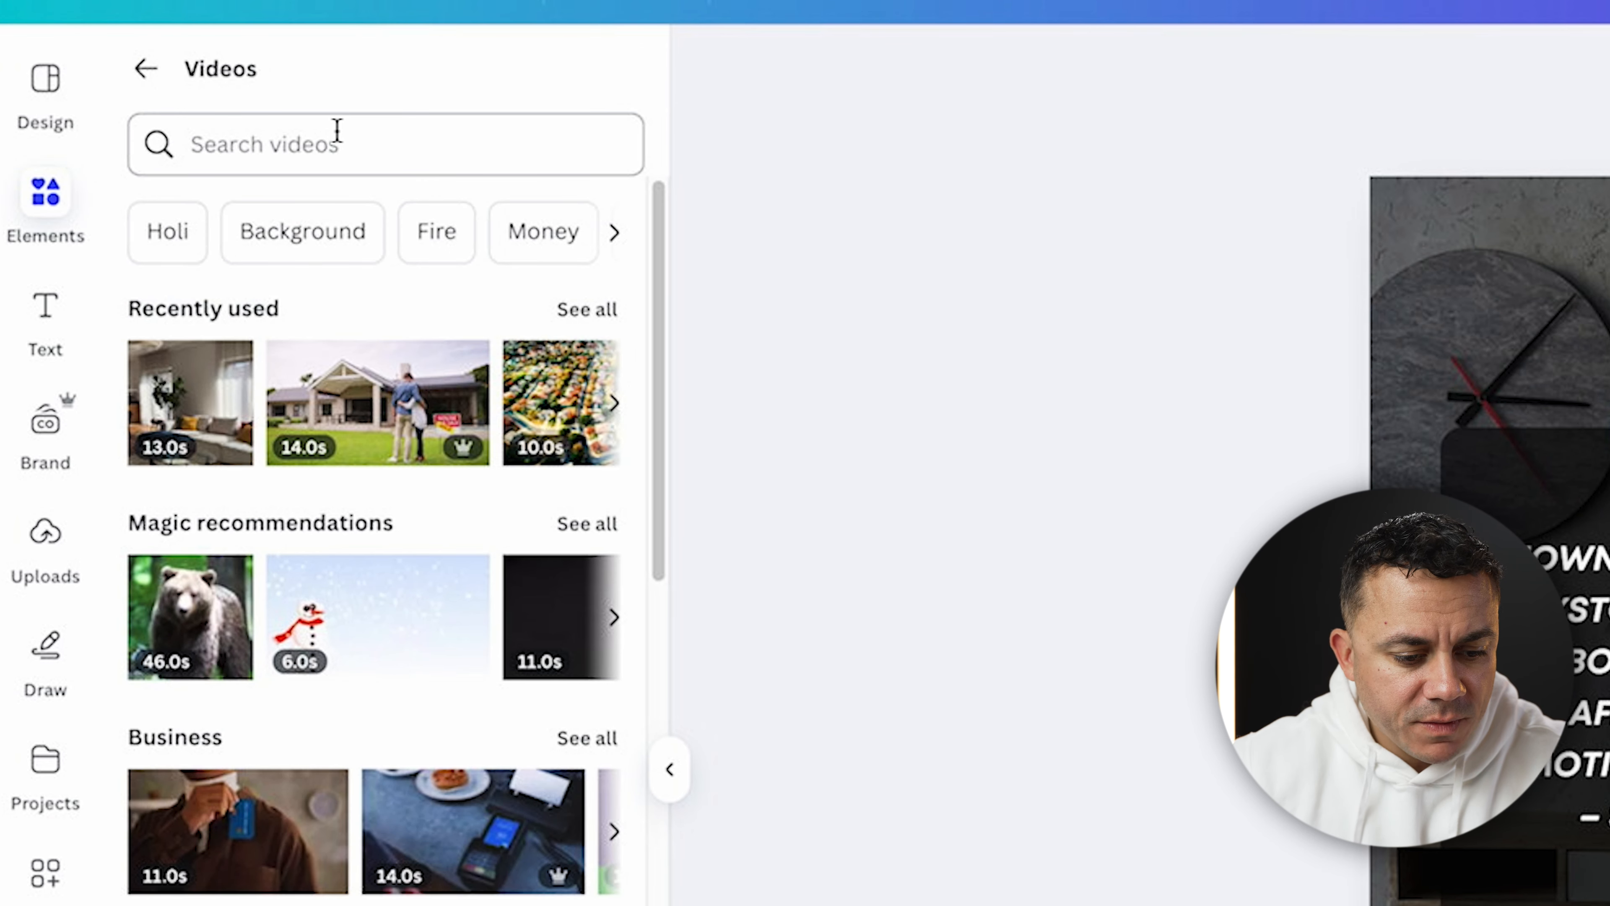
{"action": "mouse_move", "coordinate": [447, 406]}
{"action": "mouse_move", "coordinate": [227, 413]}
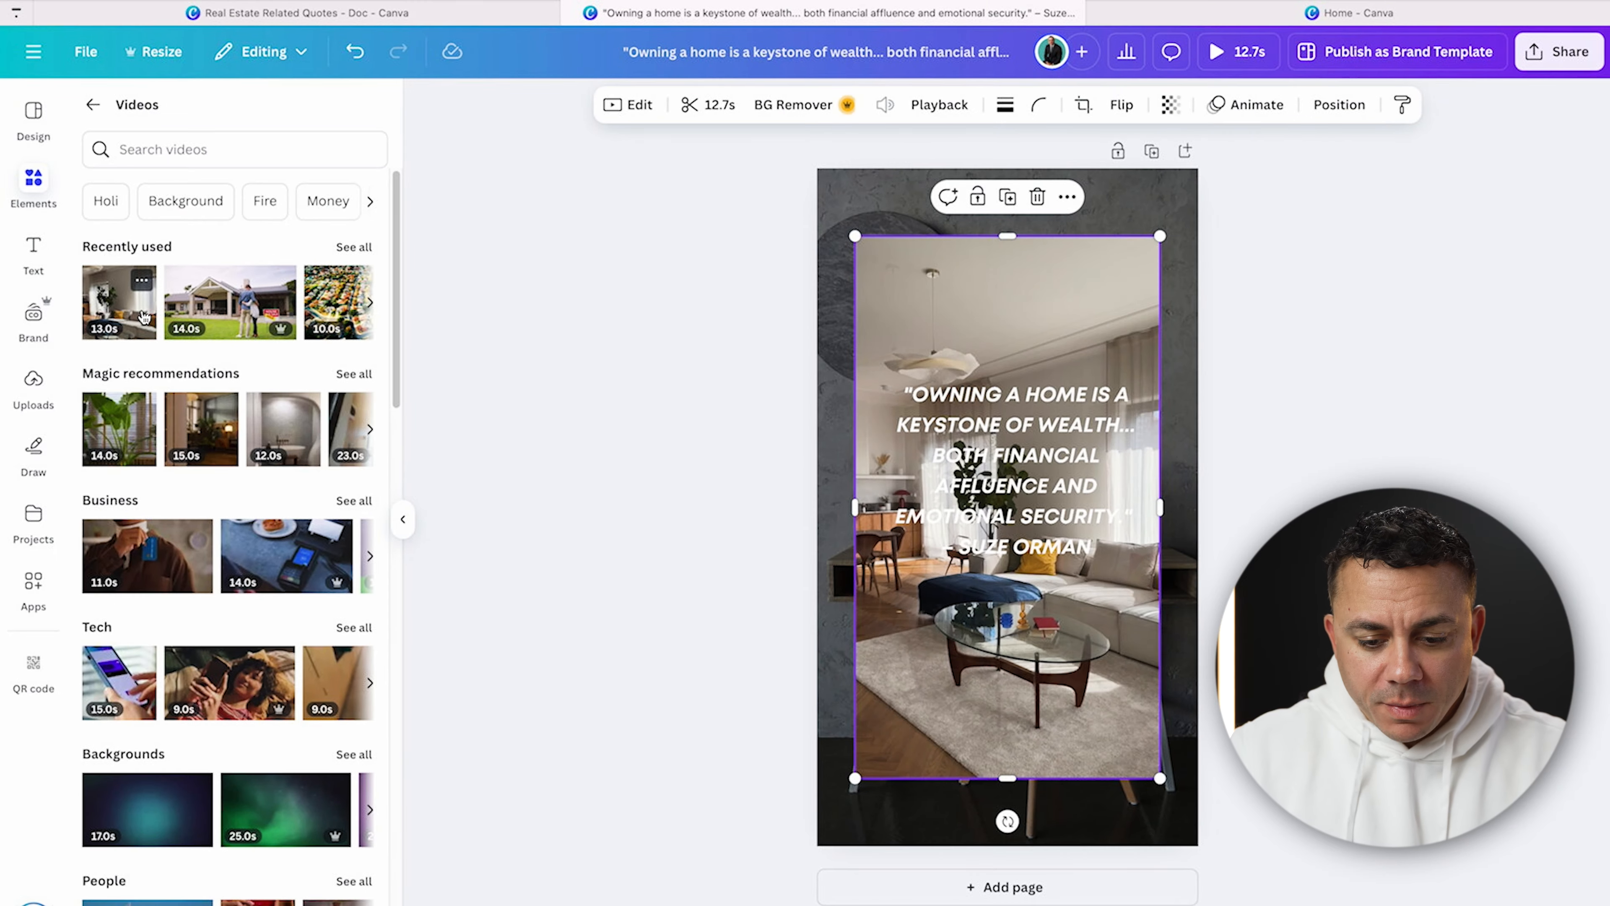
{"action": "left_click_drag", "start_coordinate": [1020, 283], "coordinate": [984, 215]}
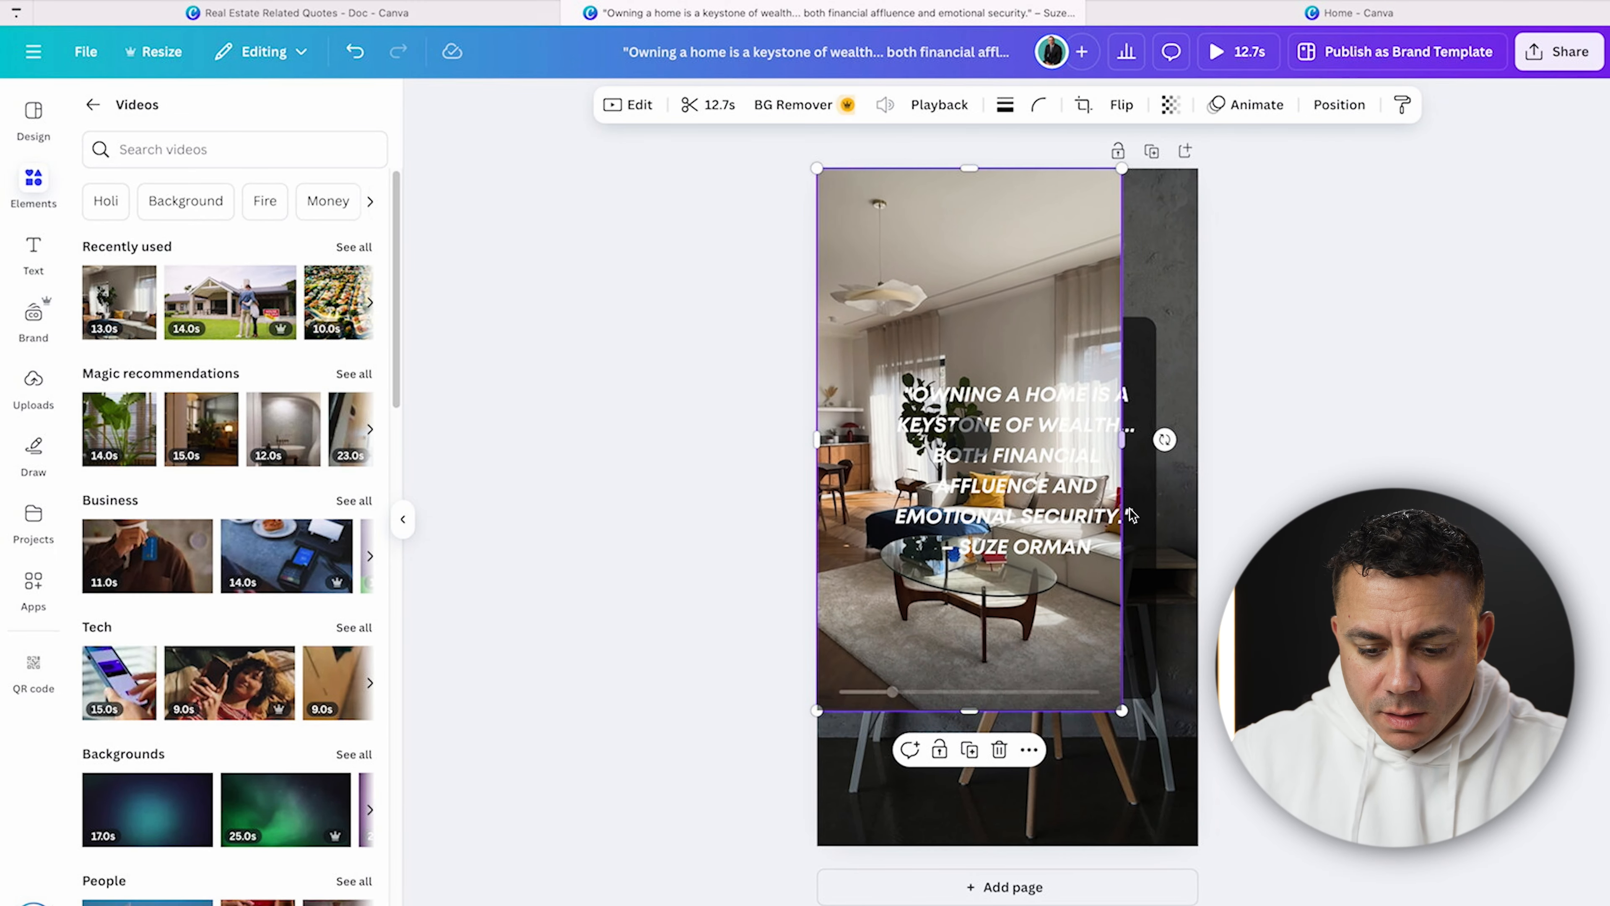
{"action": "left_click_drag", "start_coordinate": [1125, 713], "coordinate": [1204, 848]}
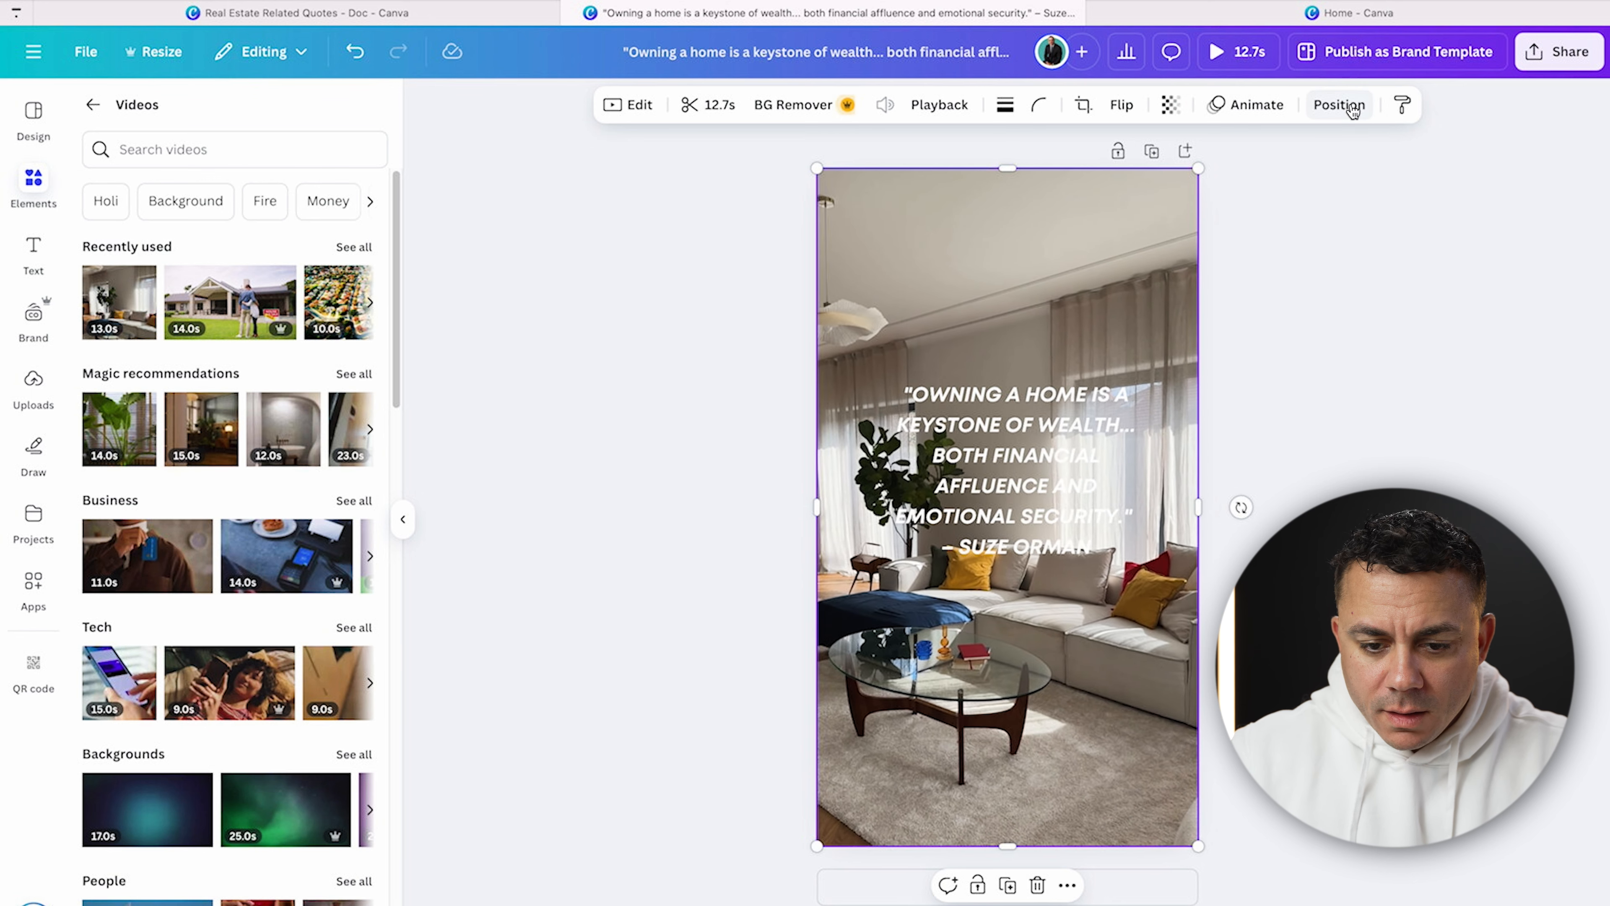
- Move the living room video's layer below the dark rectangle and just above the background
{"action": "left_click", "coordinate": [1338, 104]}
{"action": "left_click", "coordinate": [314, 149]}
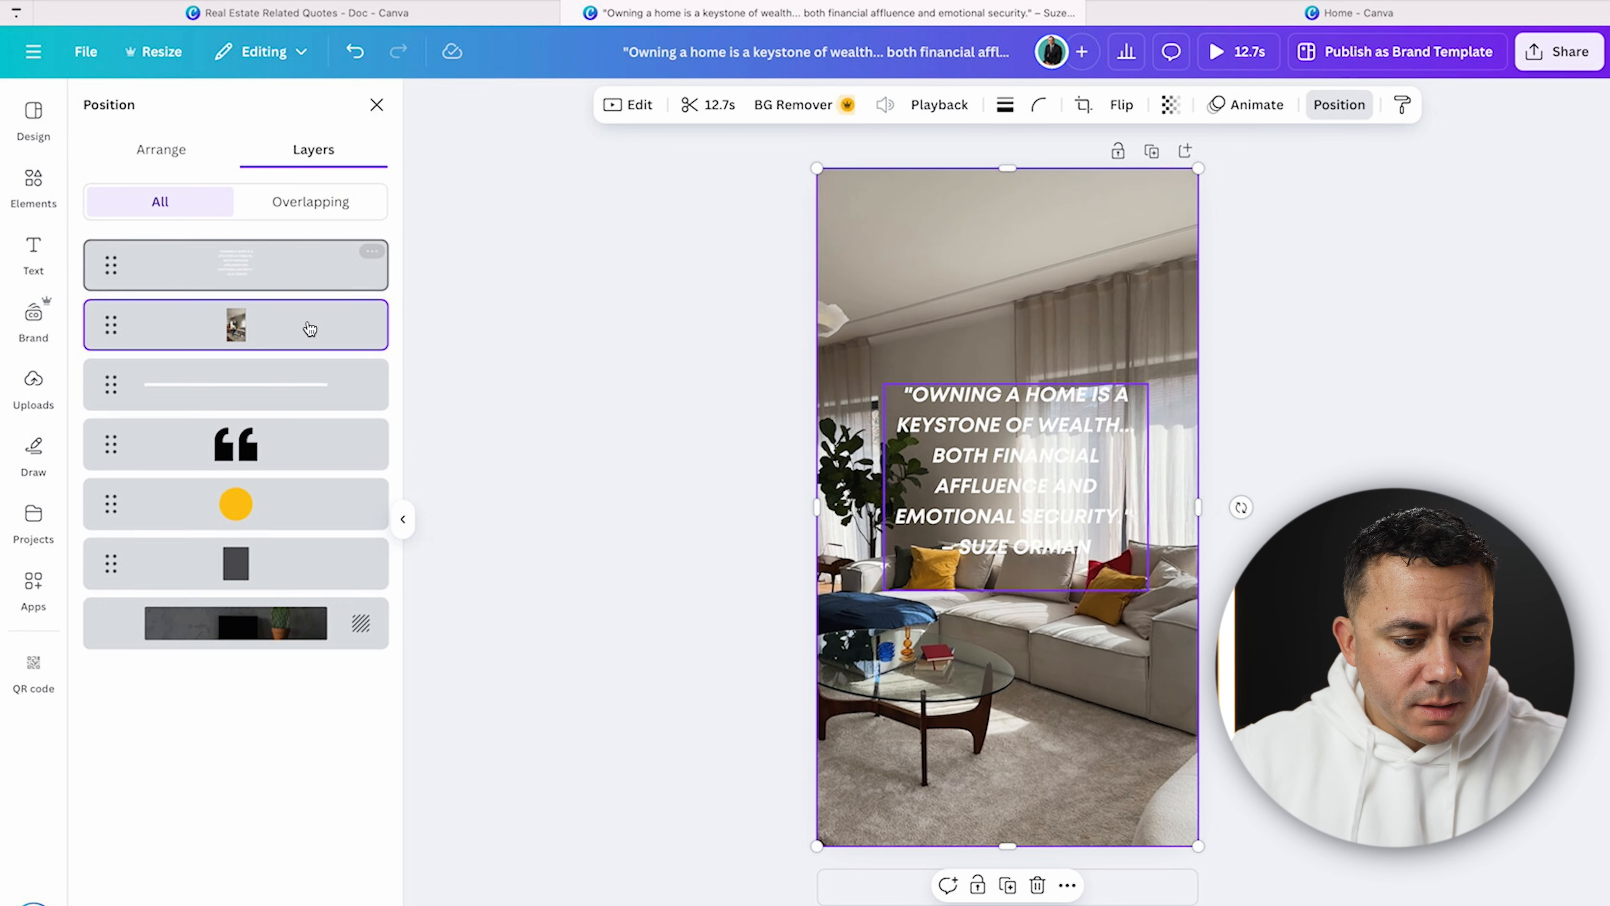
{"action": "left_click_drag", "start_coordinate": [301, 340], "coordinate": [308, 609]}
- Replace the page background with the living room video
{"action": "mouse_move", "coordinate": [361, 561]}
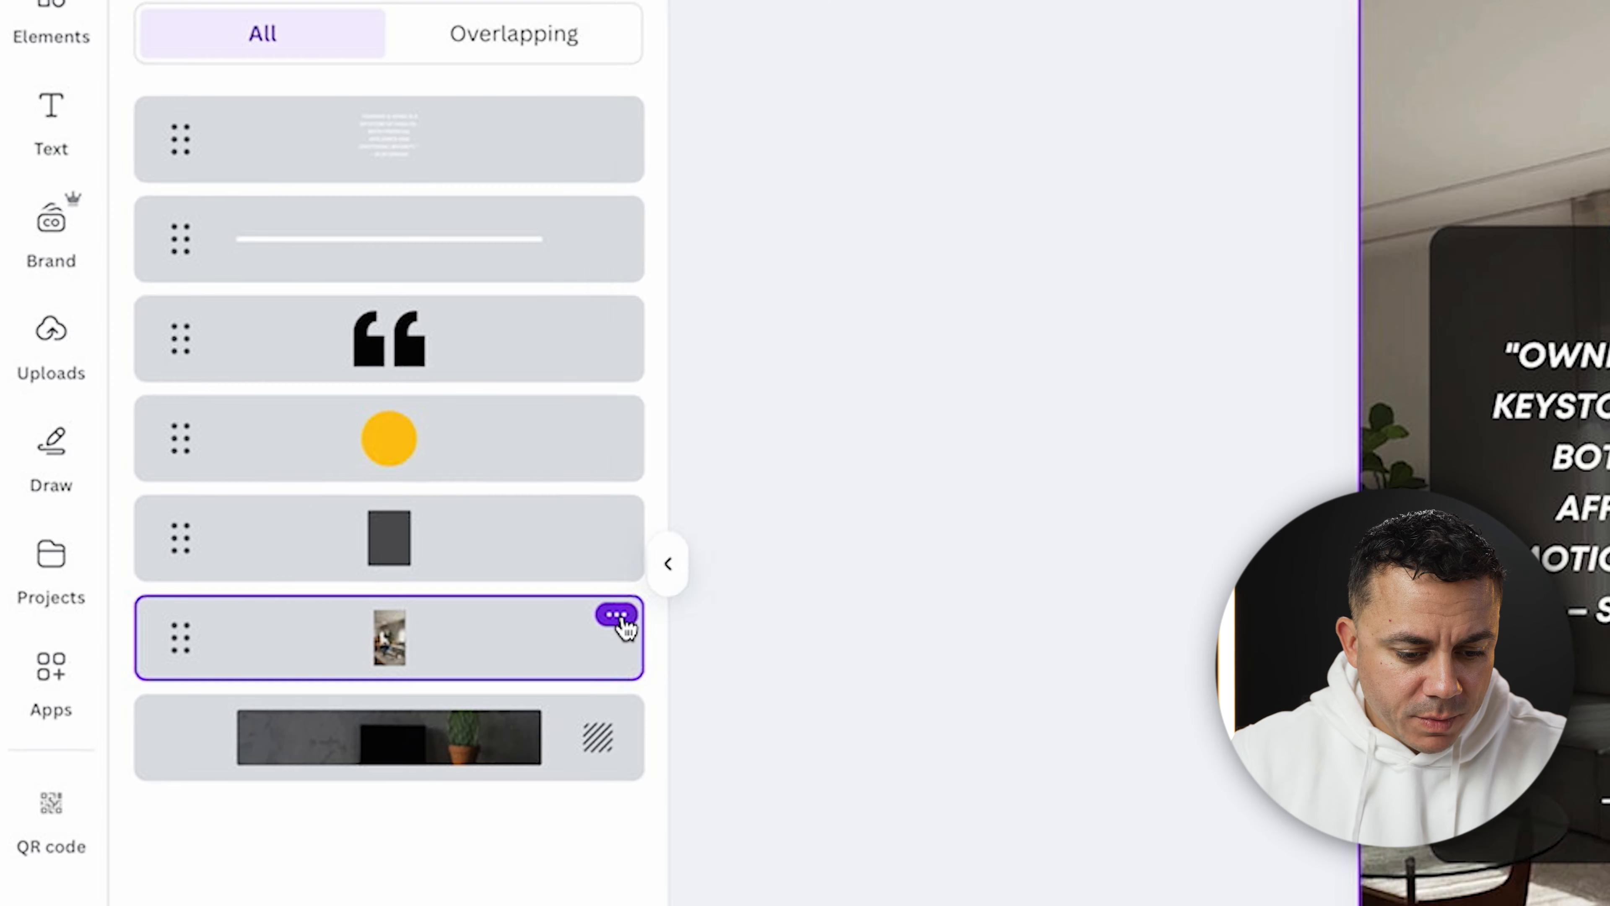
{"action": "left_click", "coordinate": [616, 615]}
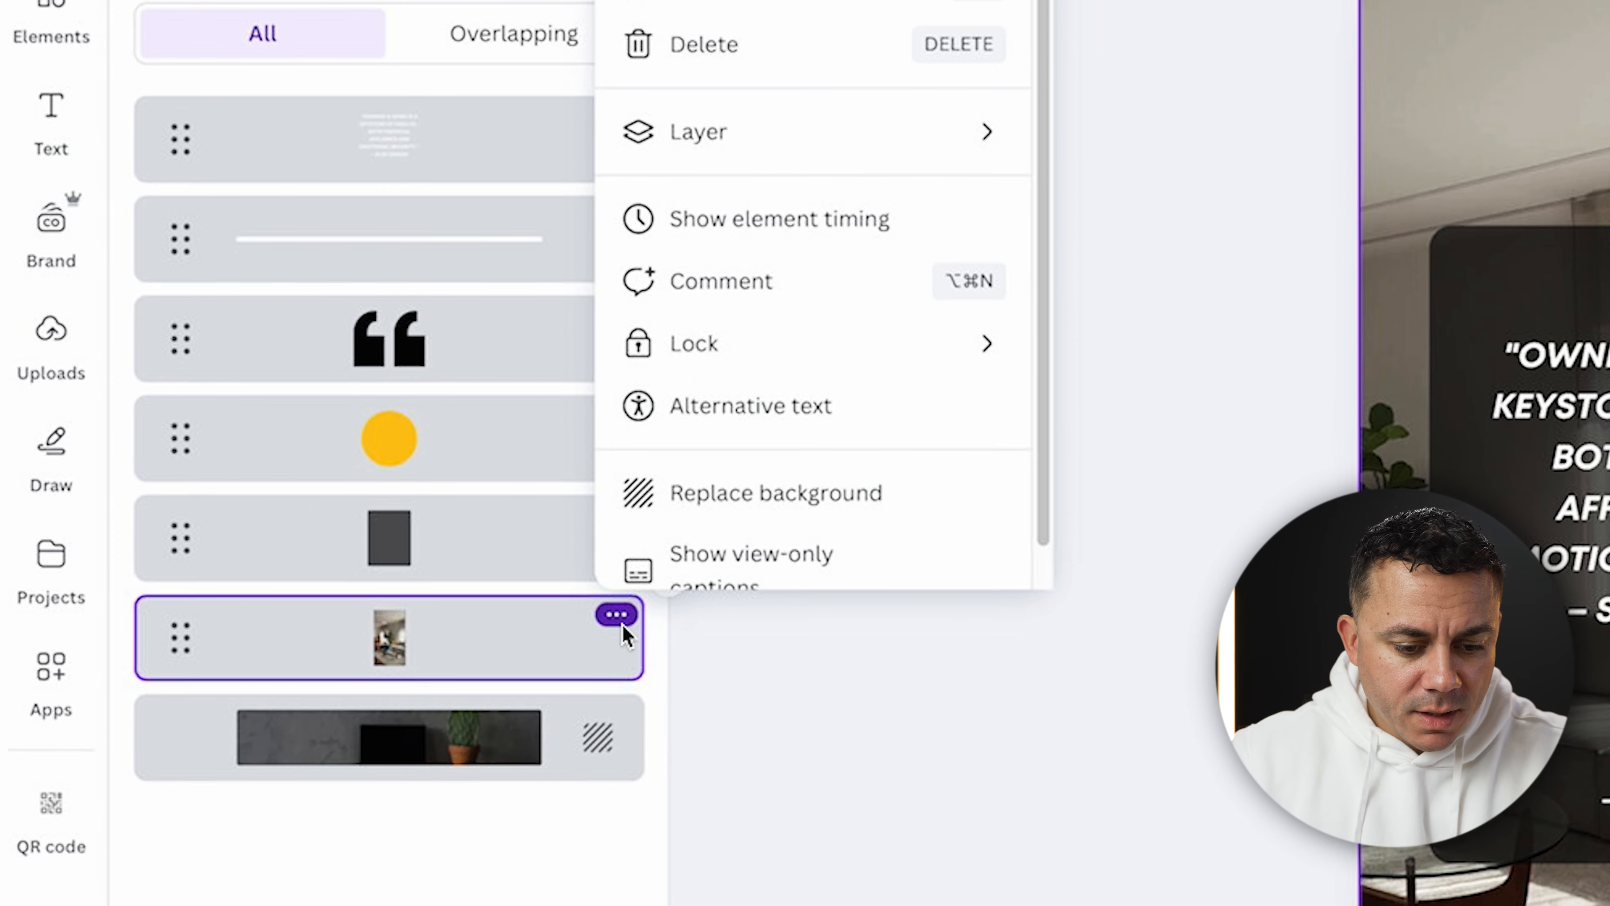
{"action": "scroll", "coordinate": [823, 209], "scroll_direction": "down", "scroll_amount": 1}
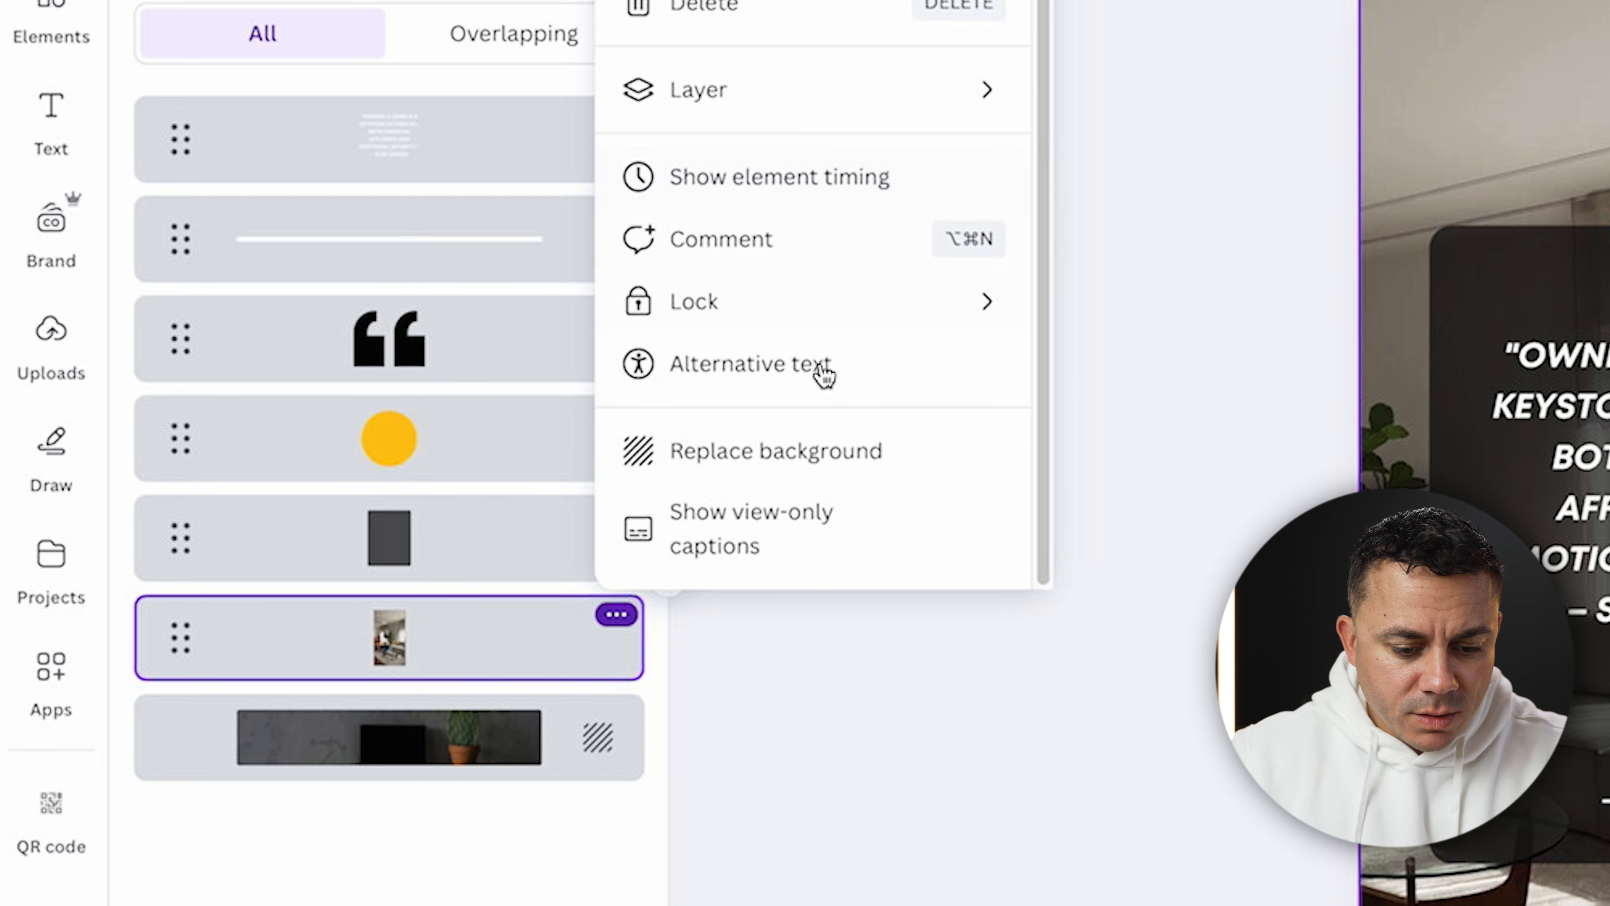
{"action": "left_click", "coordinate": [814, 458]}
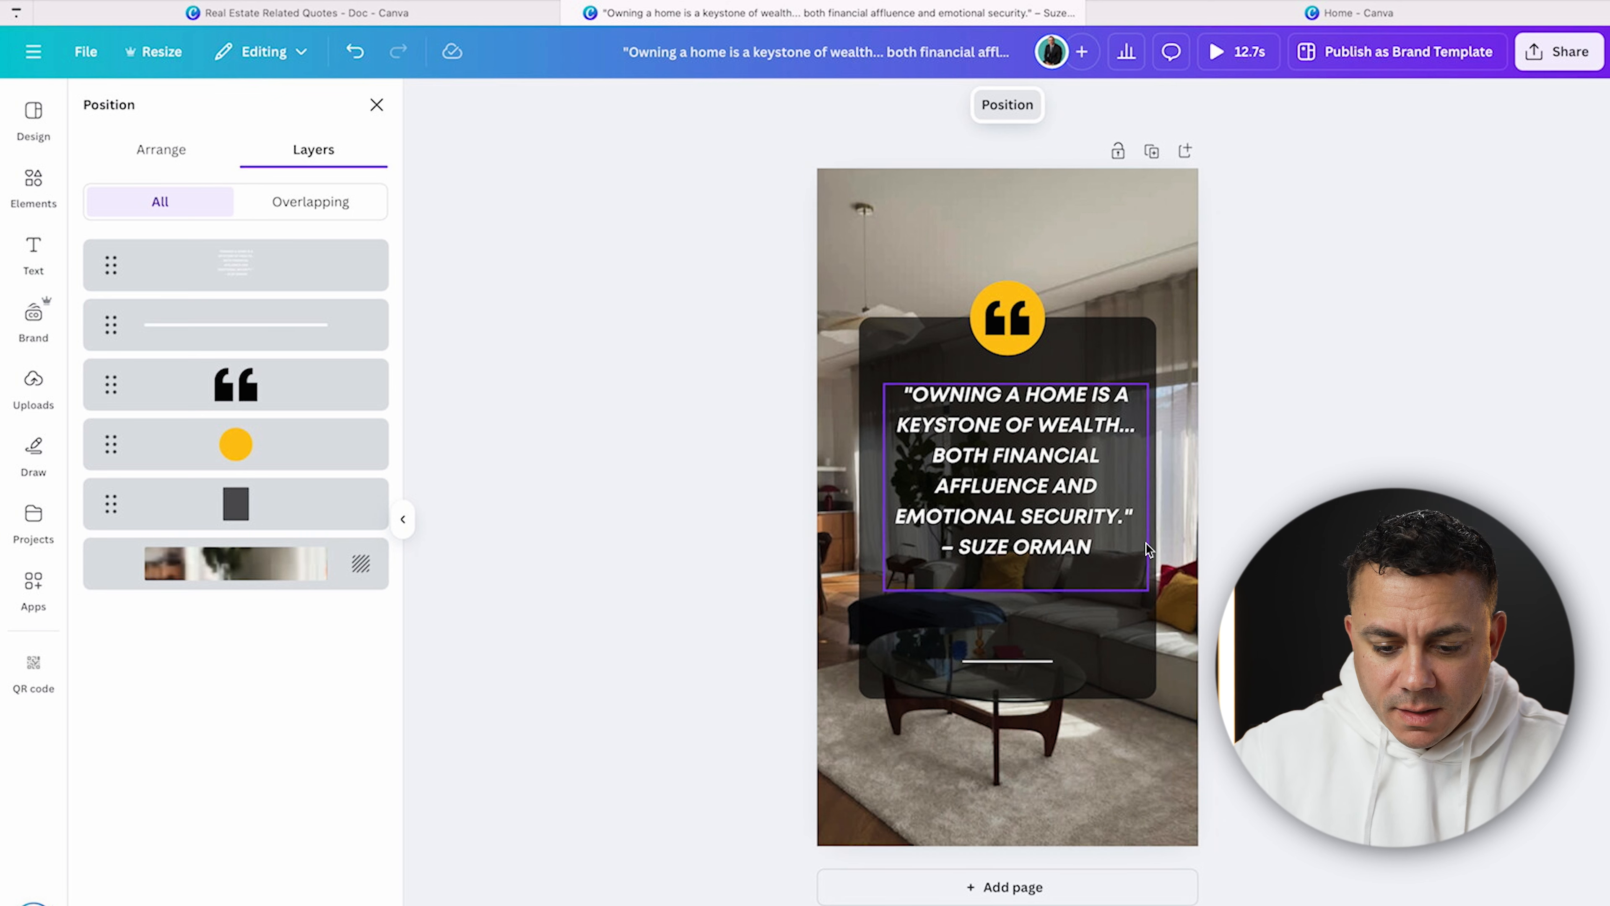
- Enlarge the quote text to span the full width of the dark box, at a font size of about 47.9
{"action": "left_click", "coordinate": [1078, 539]}
{"action": "left_click_drag", "start_coordinate": [1138, 571], "coordinate": [1157, 618]}
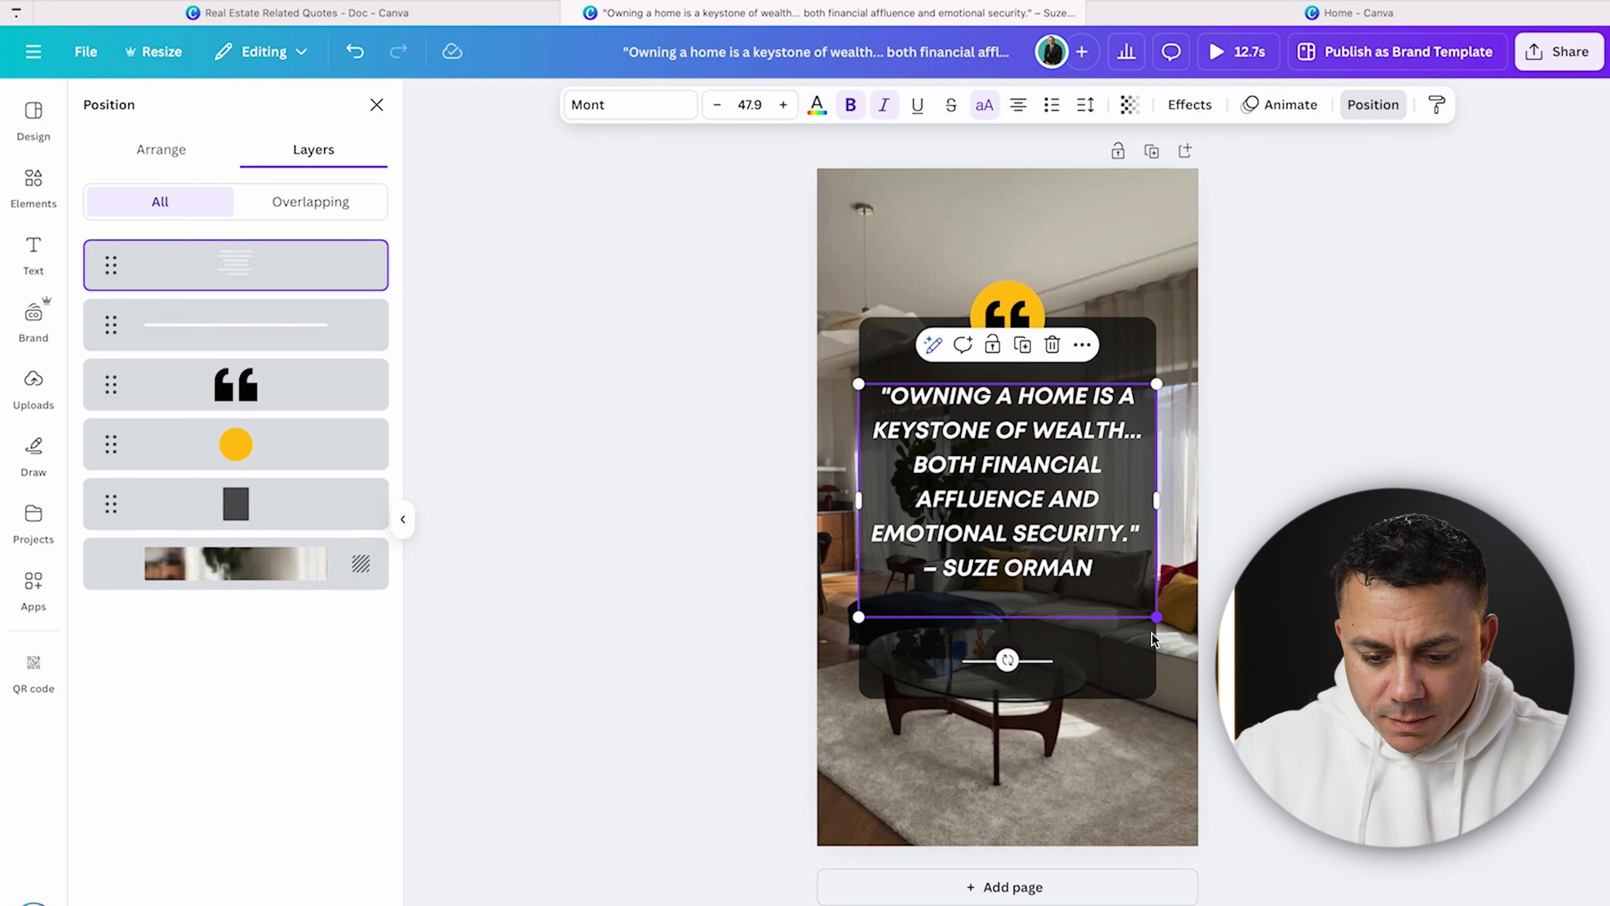
{"action": "left_click", "coordinate": [1009, 693]}
{"action": "left_click_drag", "start_coordinate": [1009, 693], "coordinate": [1009, 636]}
- Open the brand kit and review the other available brand kits, keeping the current real estate kit
{"action": "left_click", "coordinate": [1137, 220]}
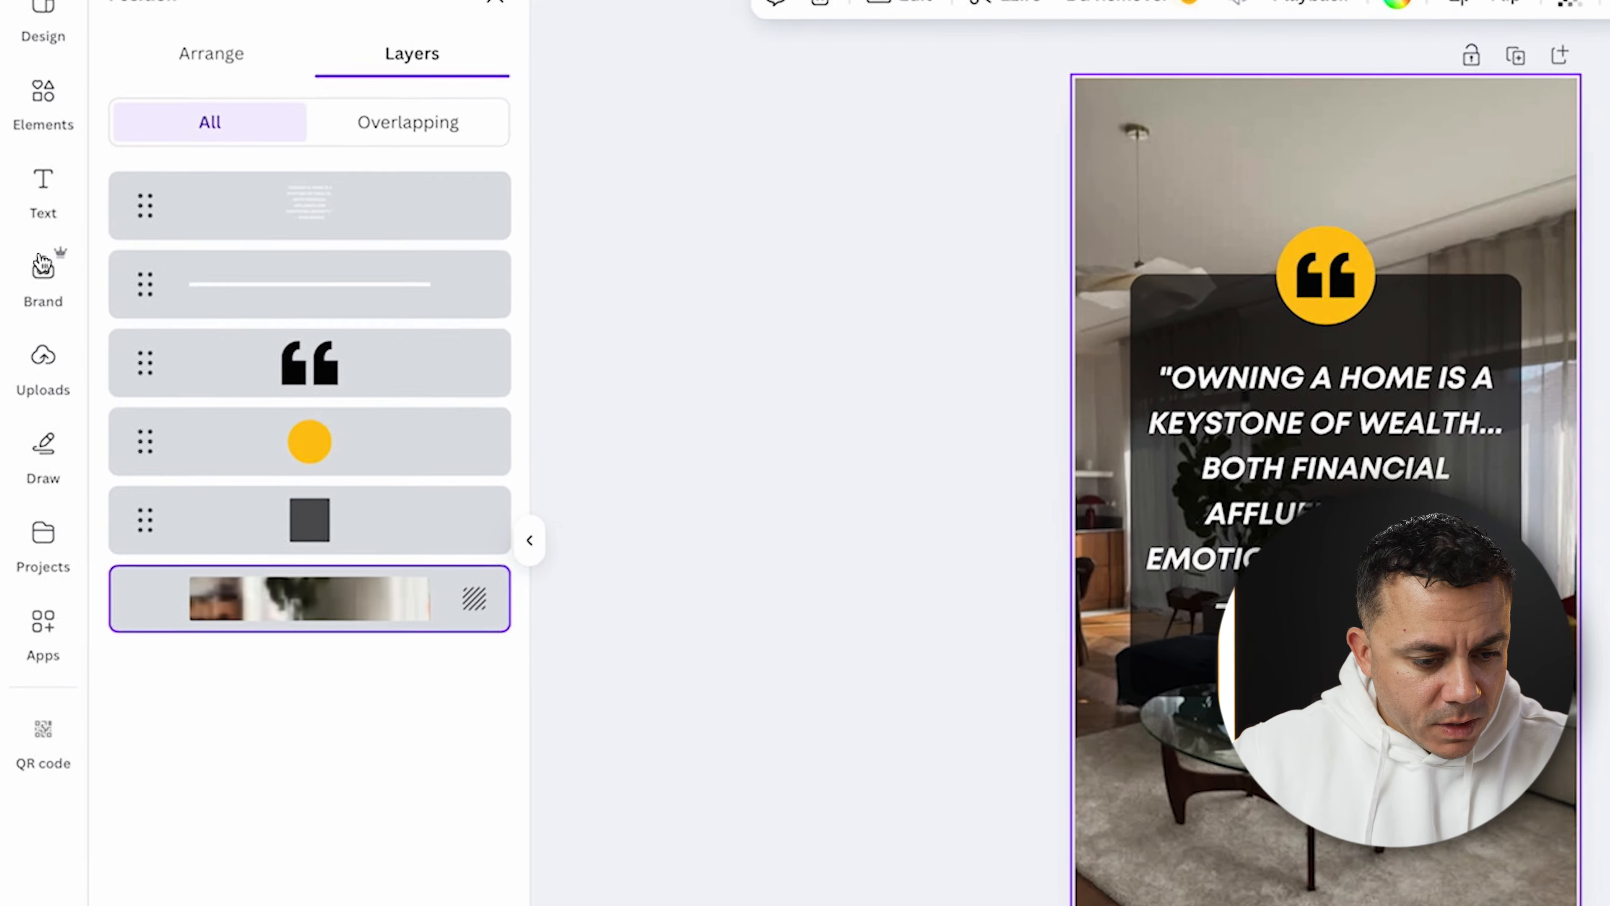
{"action": "left_click", "coordinate": [33, 314]}
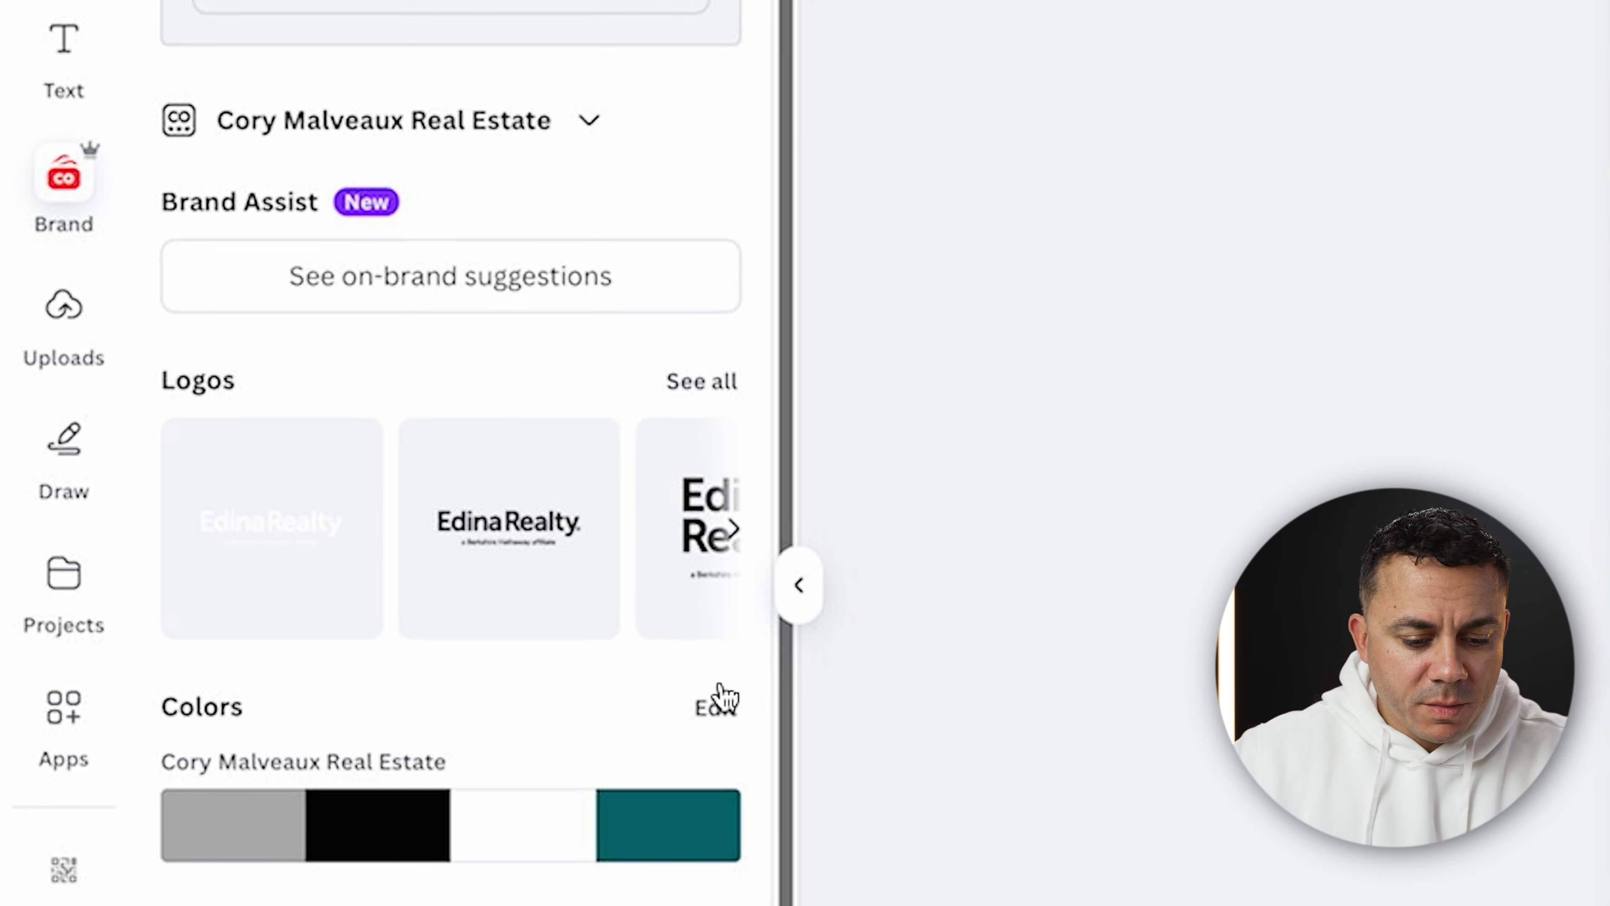
{"action": "left_click", "coordinate": [586, 125]}
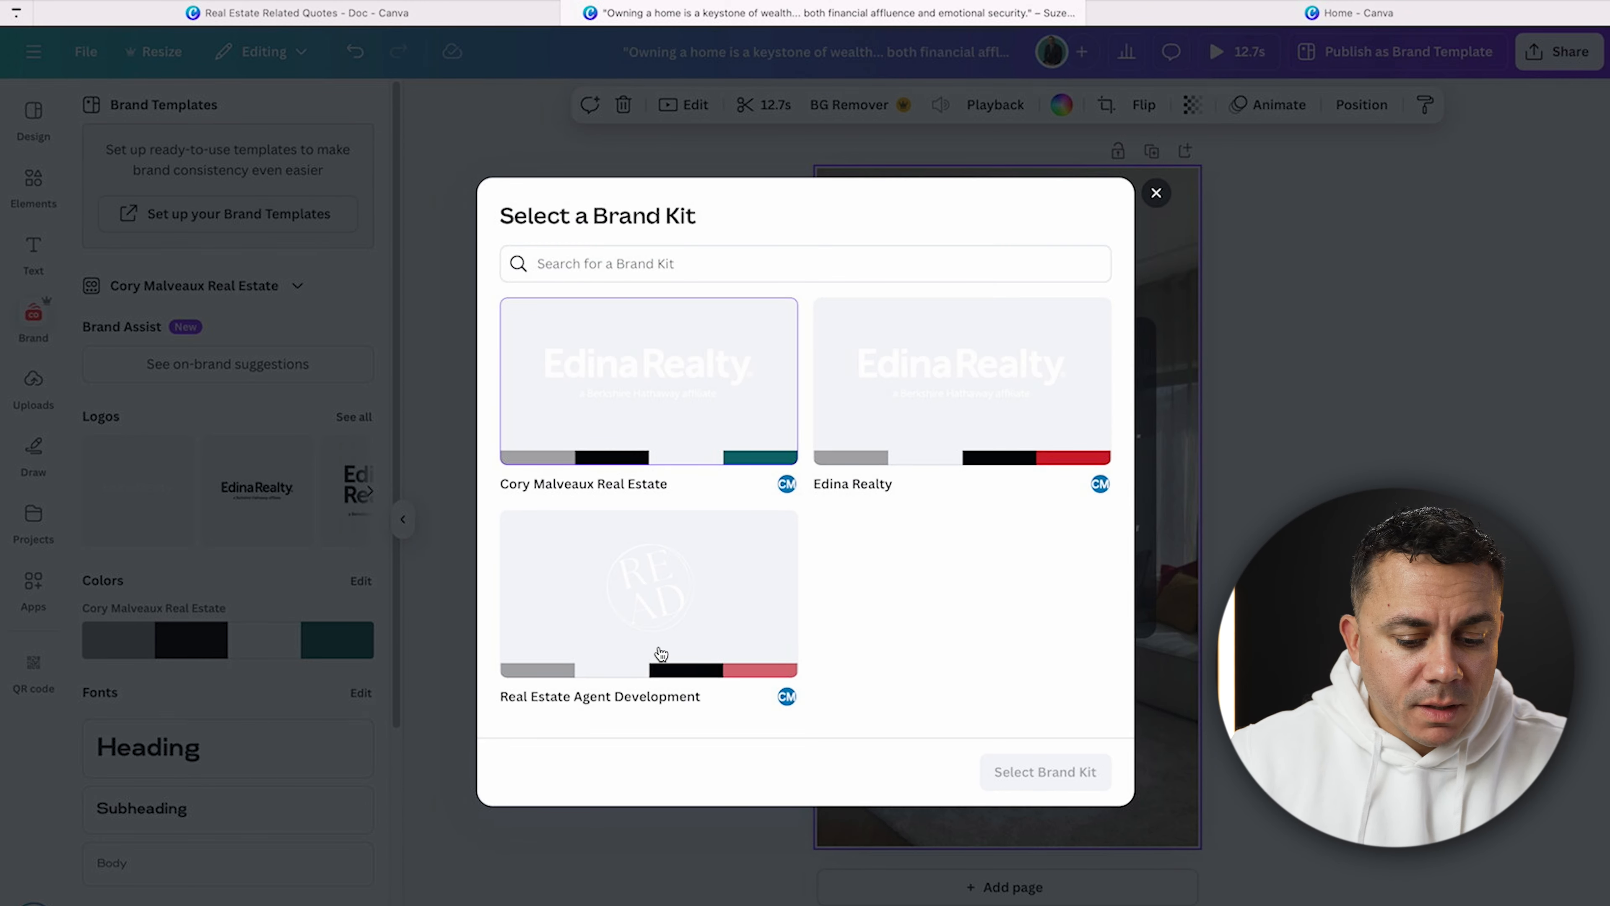
{"action": "left_click", "coordinate": [1157, 192]}
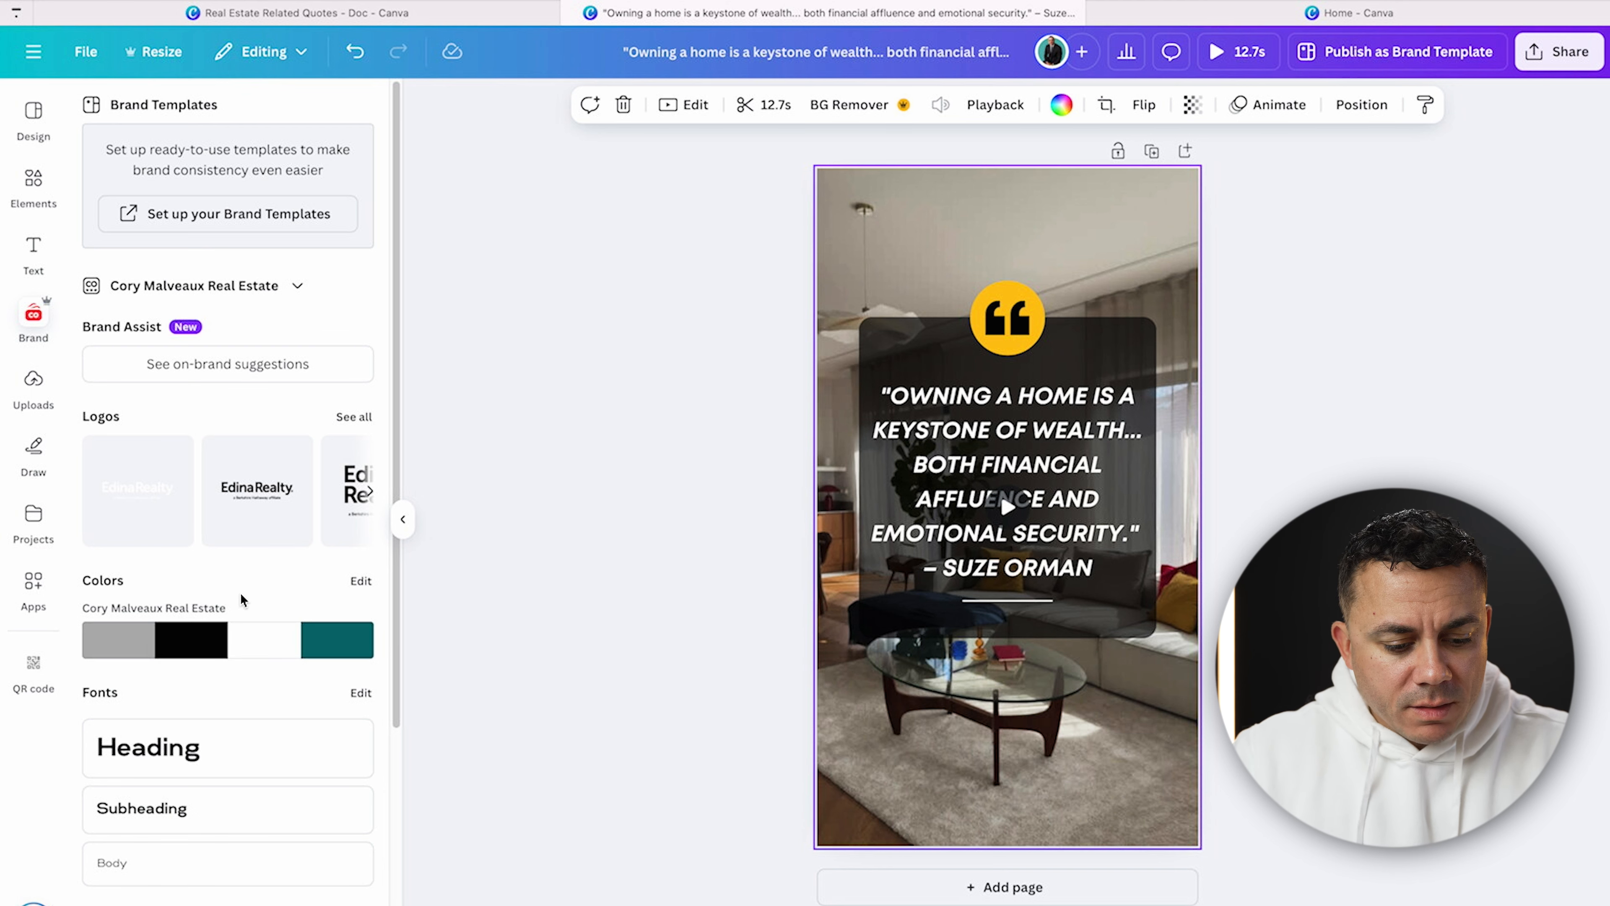
- Recolour the quote story with the brand kit's palette, giving the quote-mark circle the brand teal, and preview the video
{"action": "left_click", "coordinate": [229, 642]}
{"action": "left_click", "coordinate": [229, 642]}
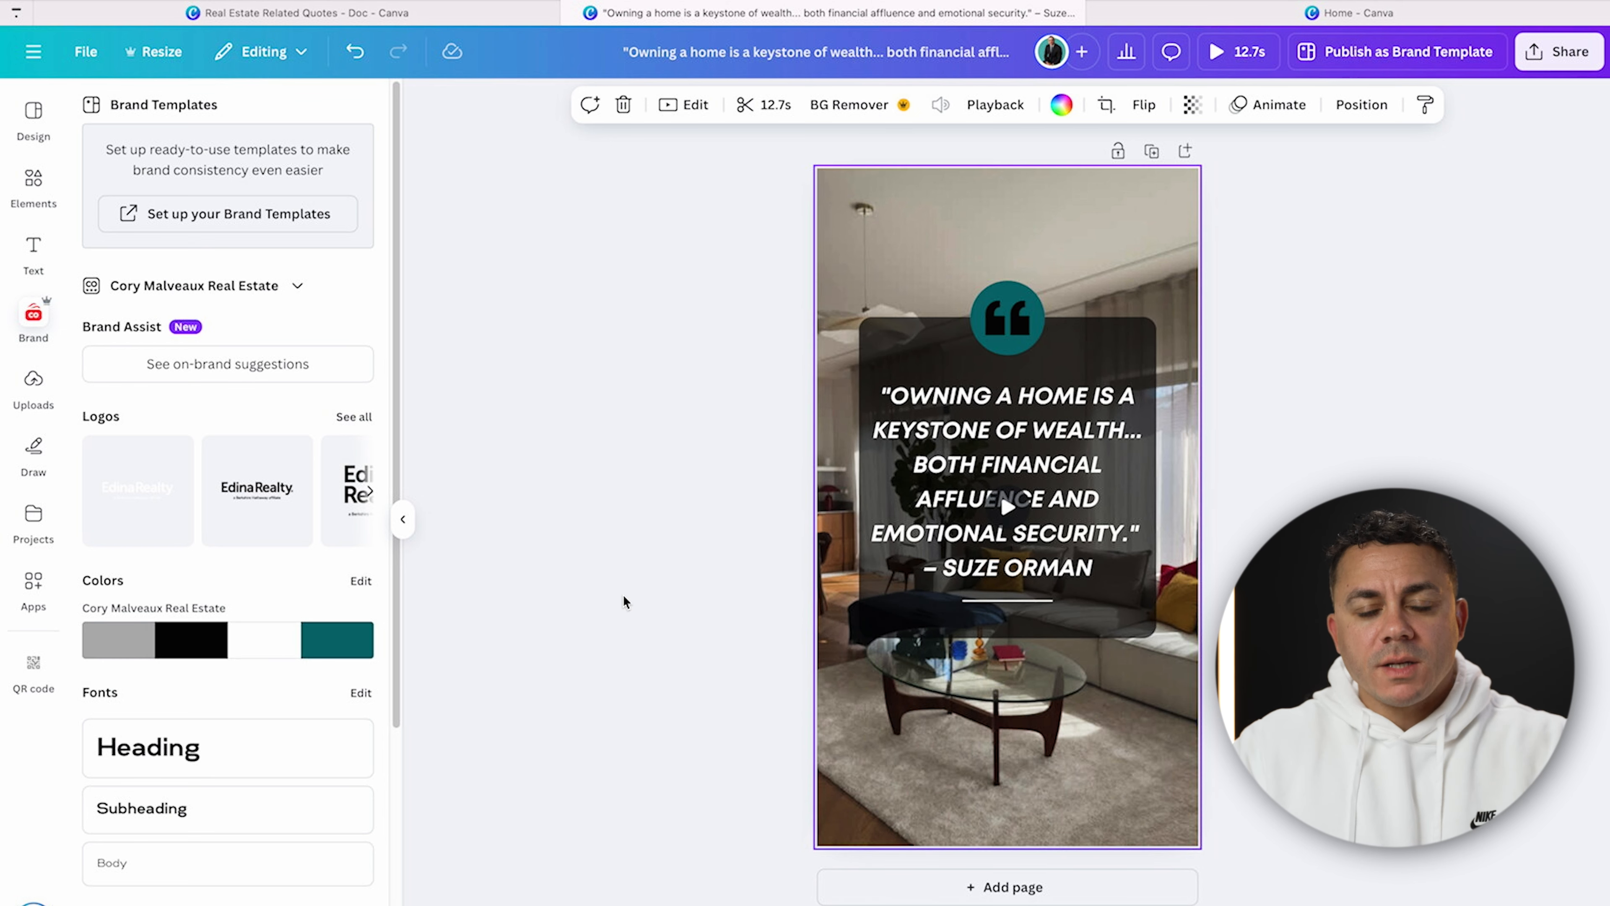
{"action": "left_click", "coordinate": [1008, 506]}
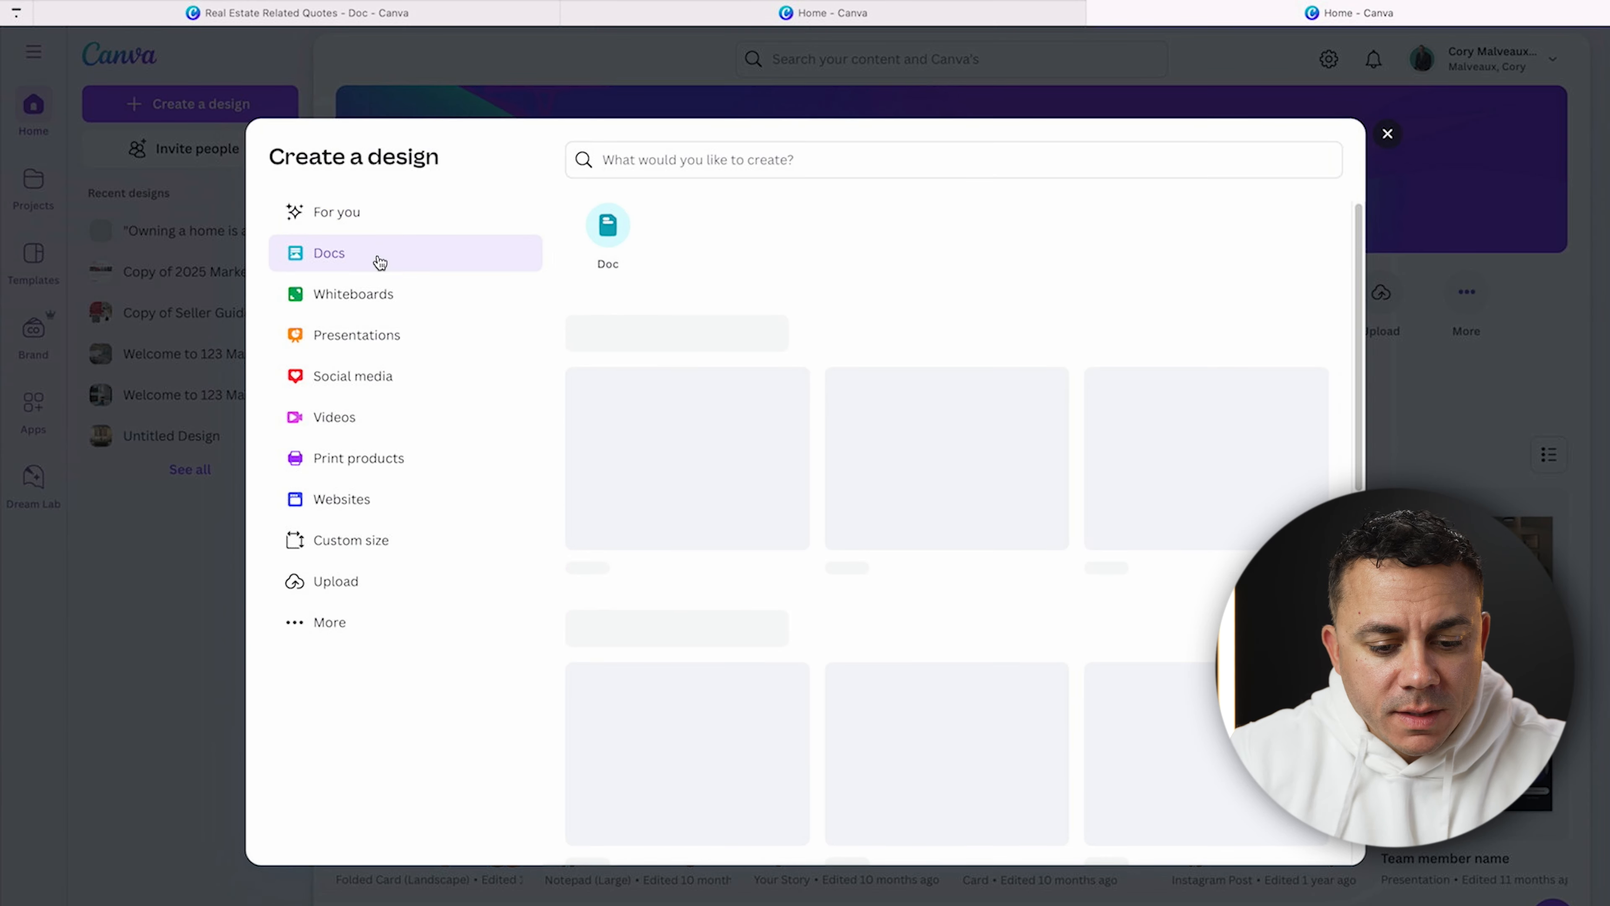
- Create a blank Doc and start a Magic Write request in it
{"action": "left_click", "coordinate": [607, 228]}
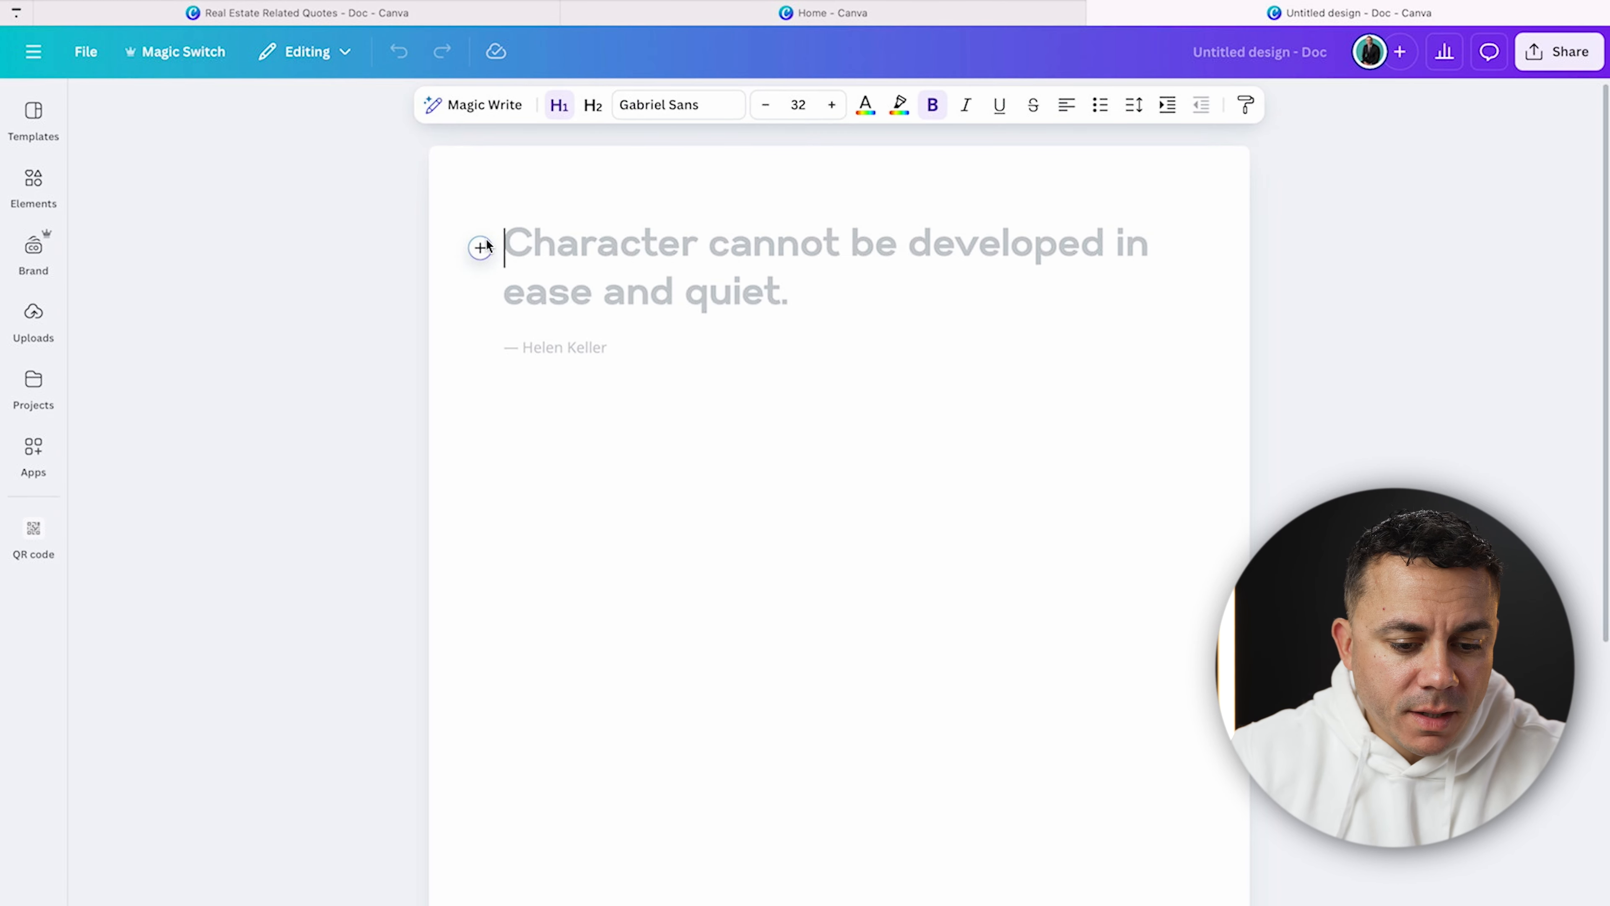
{"action": "left_click", "coordinate": [483, 247]}
{"action": "left_click", "coordinate": [570, 368]}
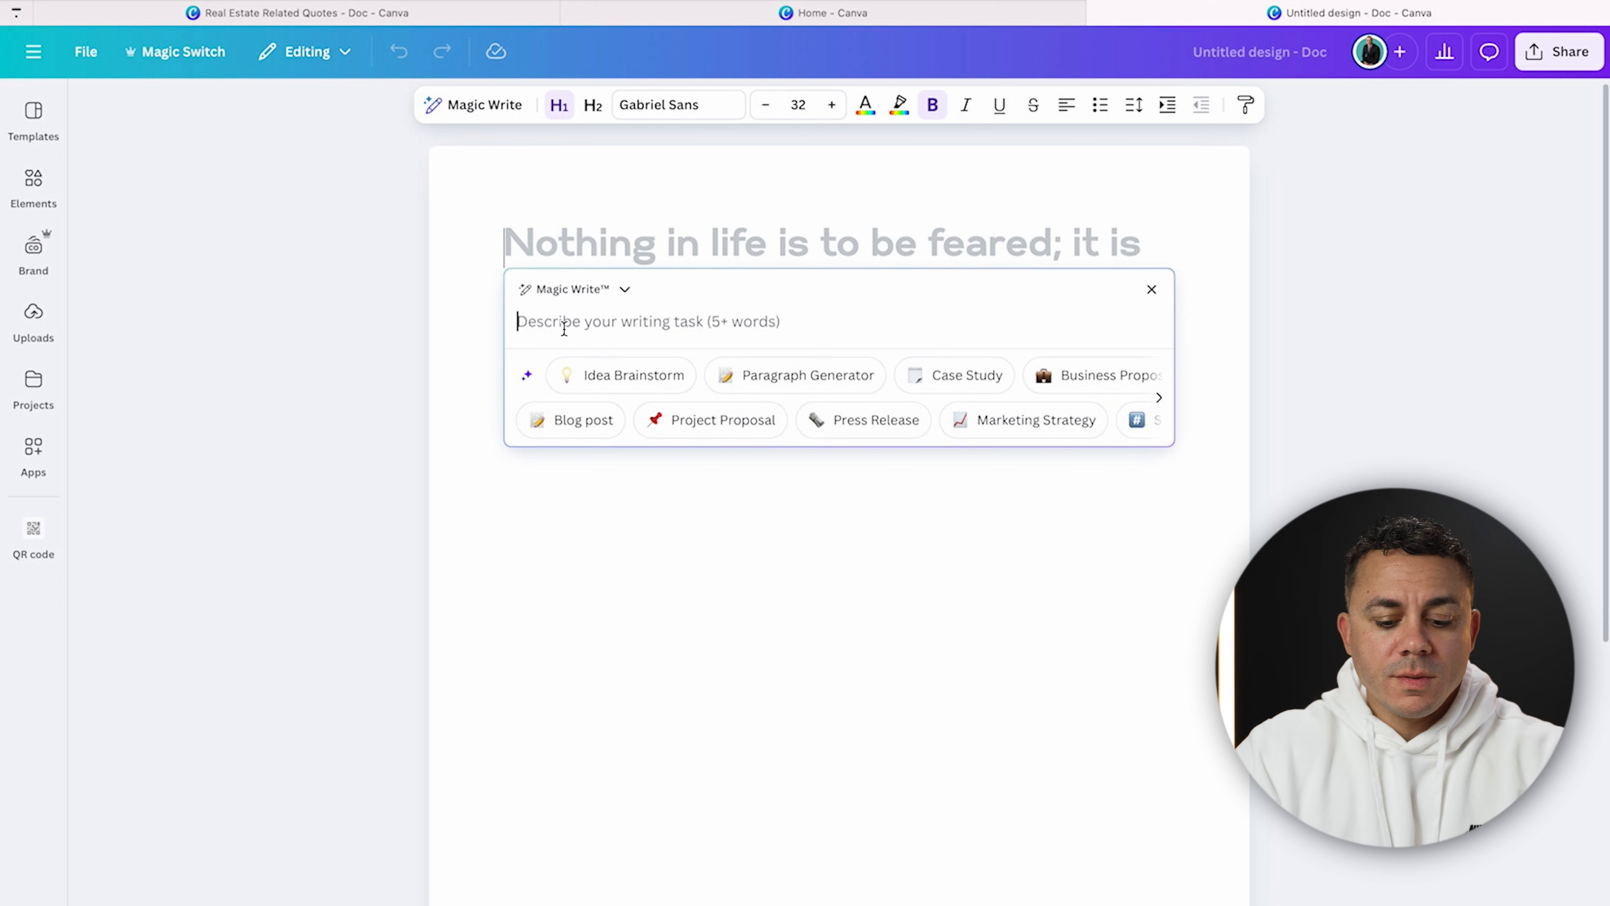
- Generate text for "give me 15 engaging questions that I can post as a real estate agent" and insert it into the Doc
{"action": "type", "text": "give me 1"}
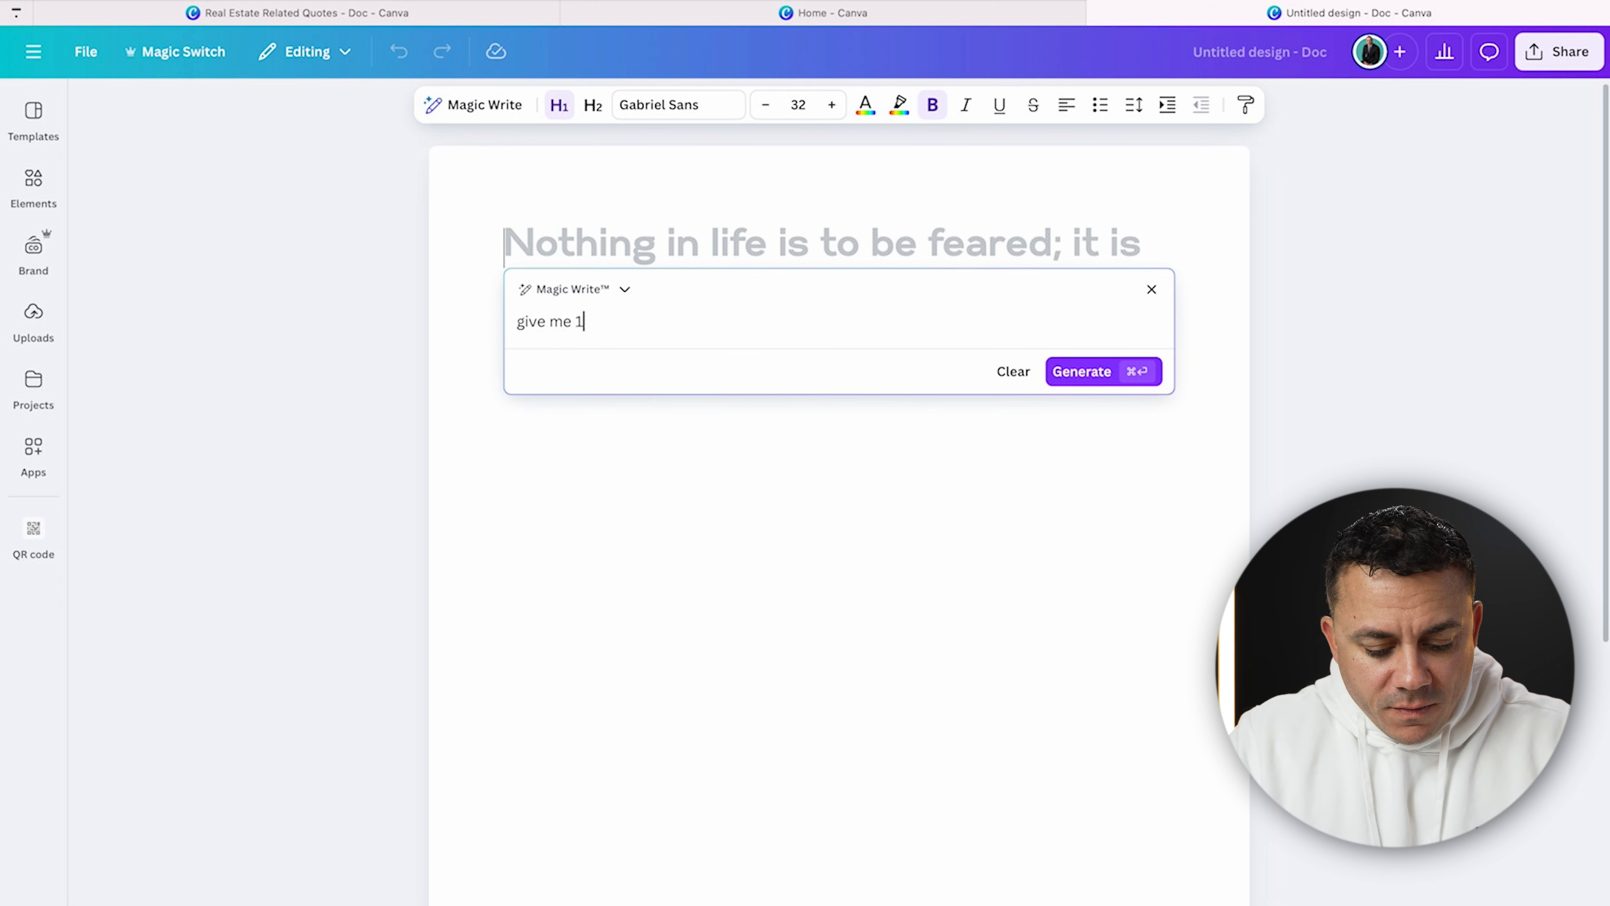
{"action": "type", "text": "5 engaging que"}
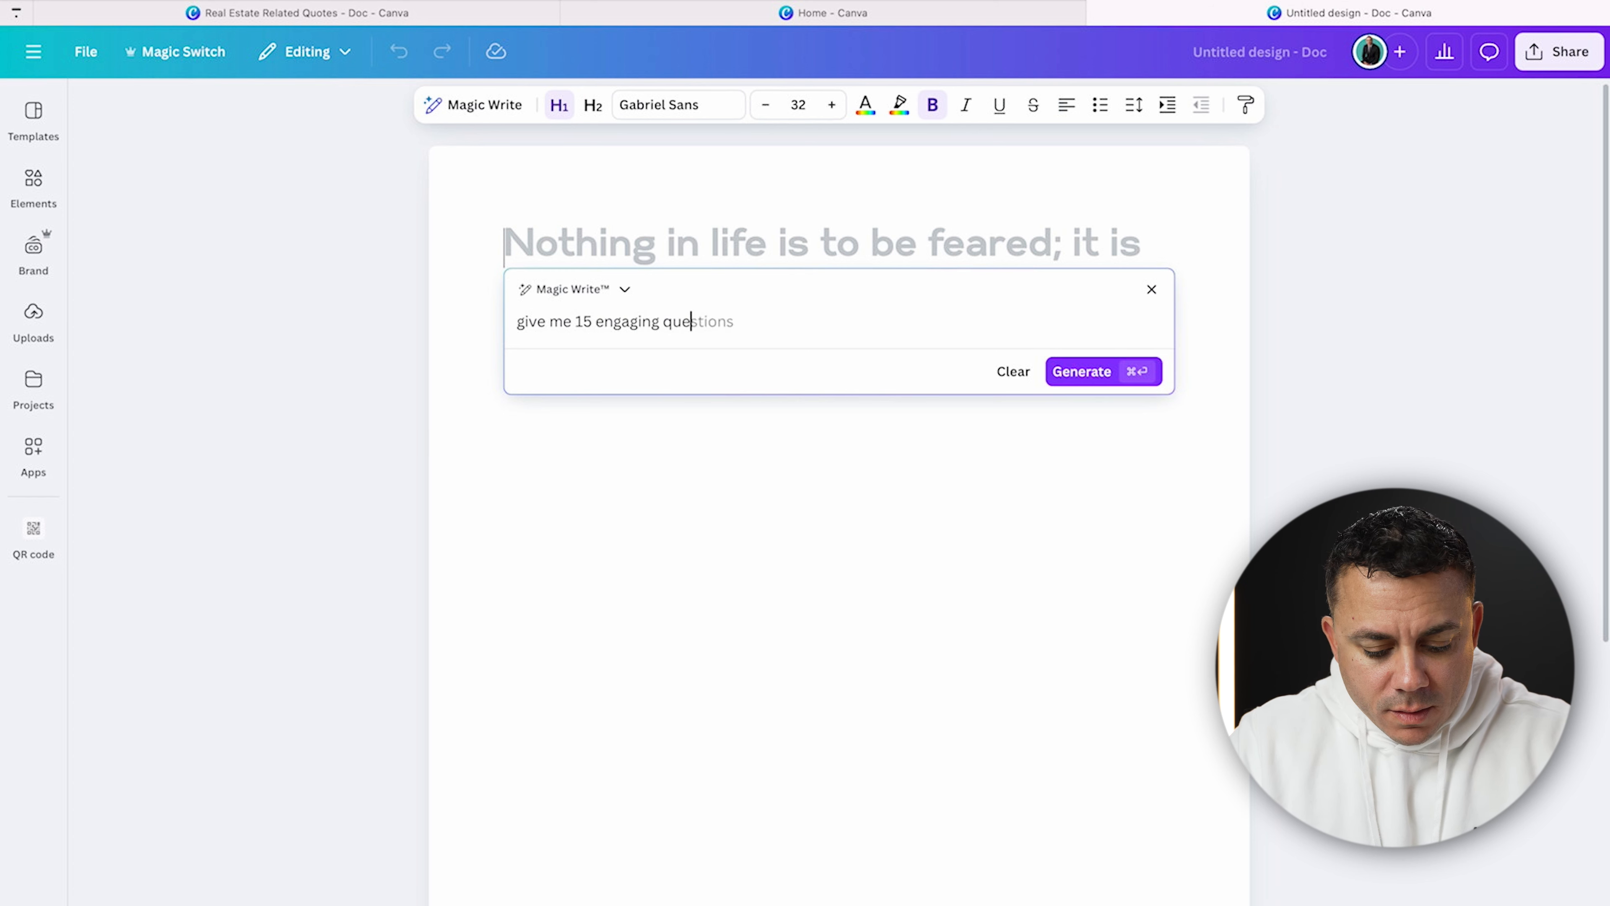
{"action": "type", "text": "stions that I can post as a "}
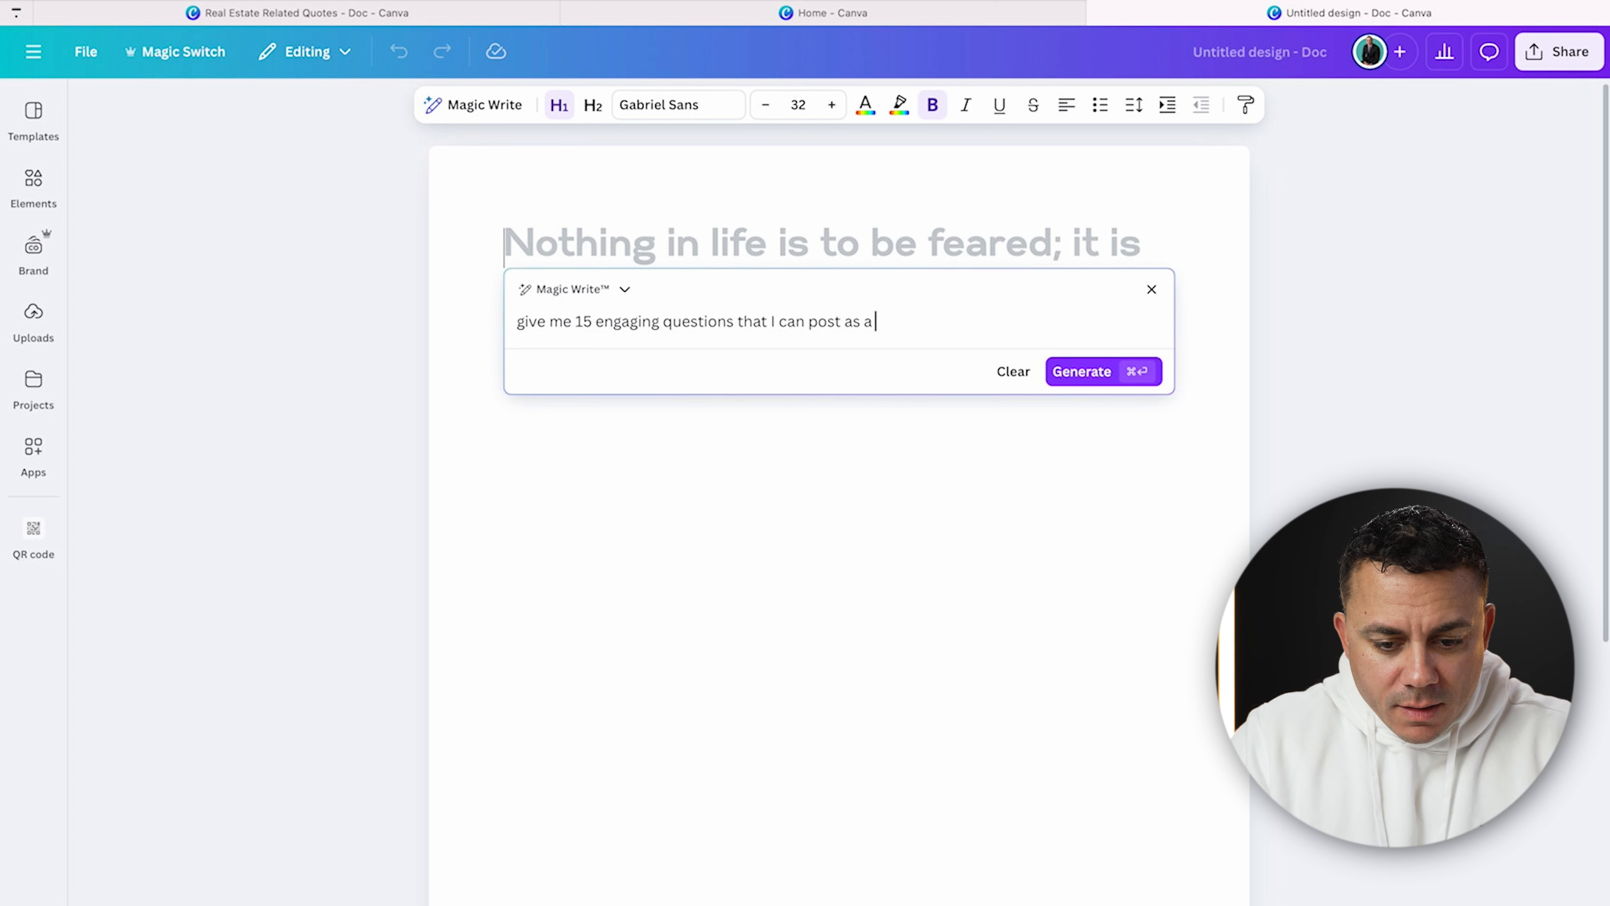
{"action": "type", "text": "real estate agent"}
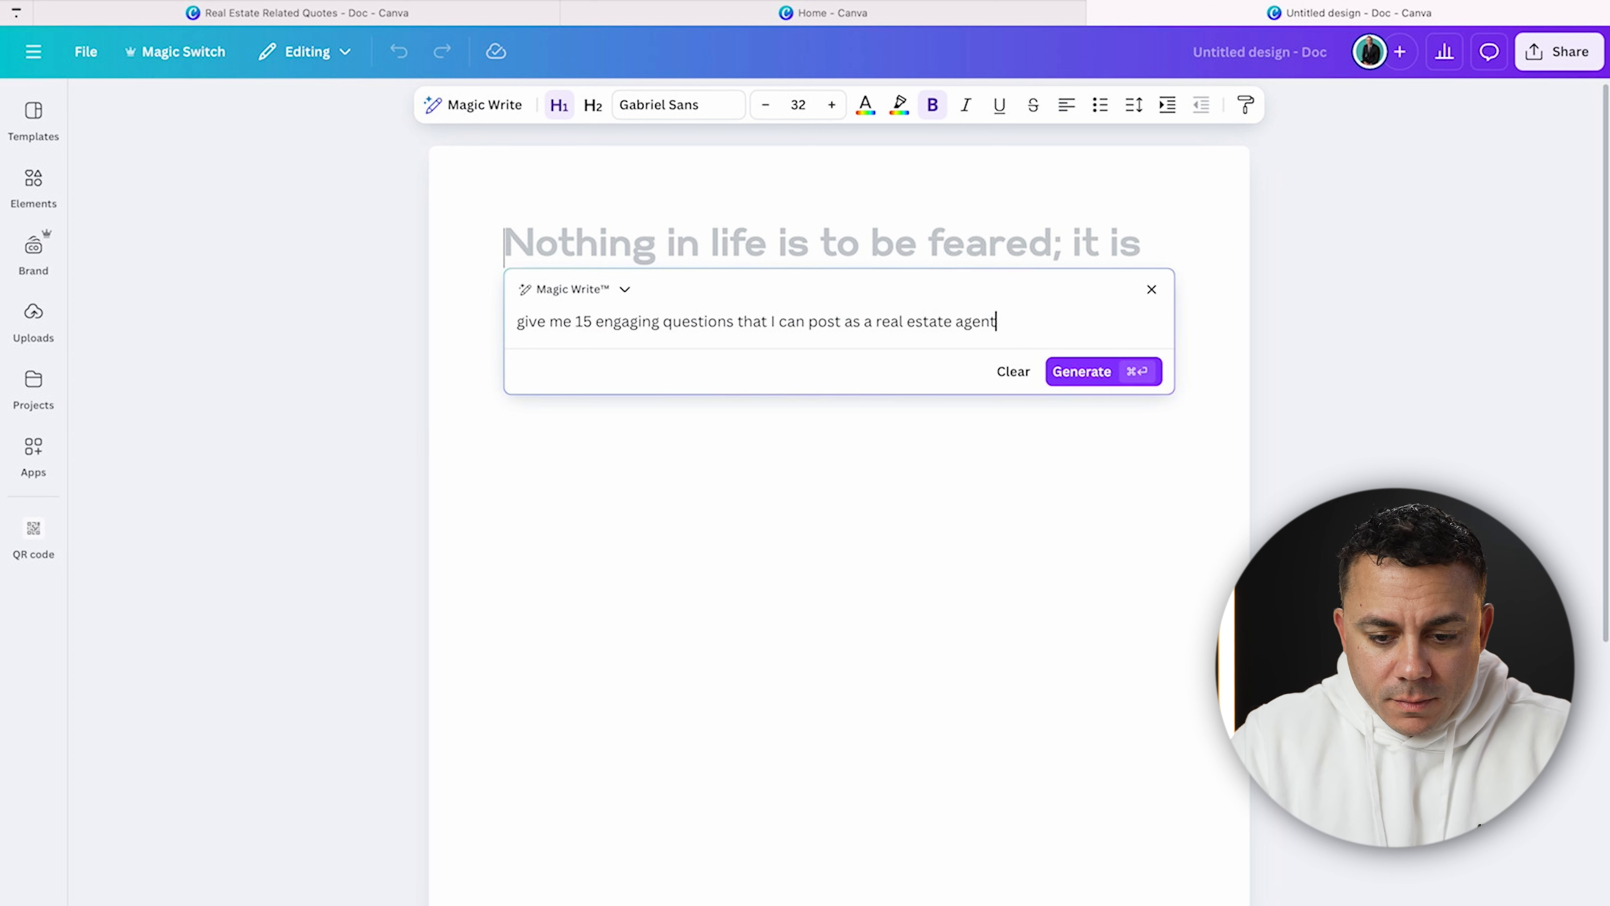
{"action": "key", "text": "Return"}
{"action": "left_click", "coordinate": [1085, 393]}
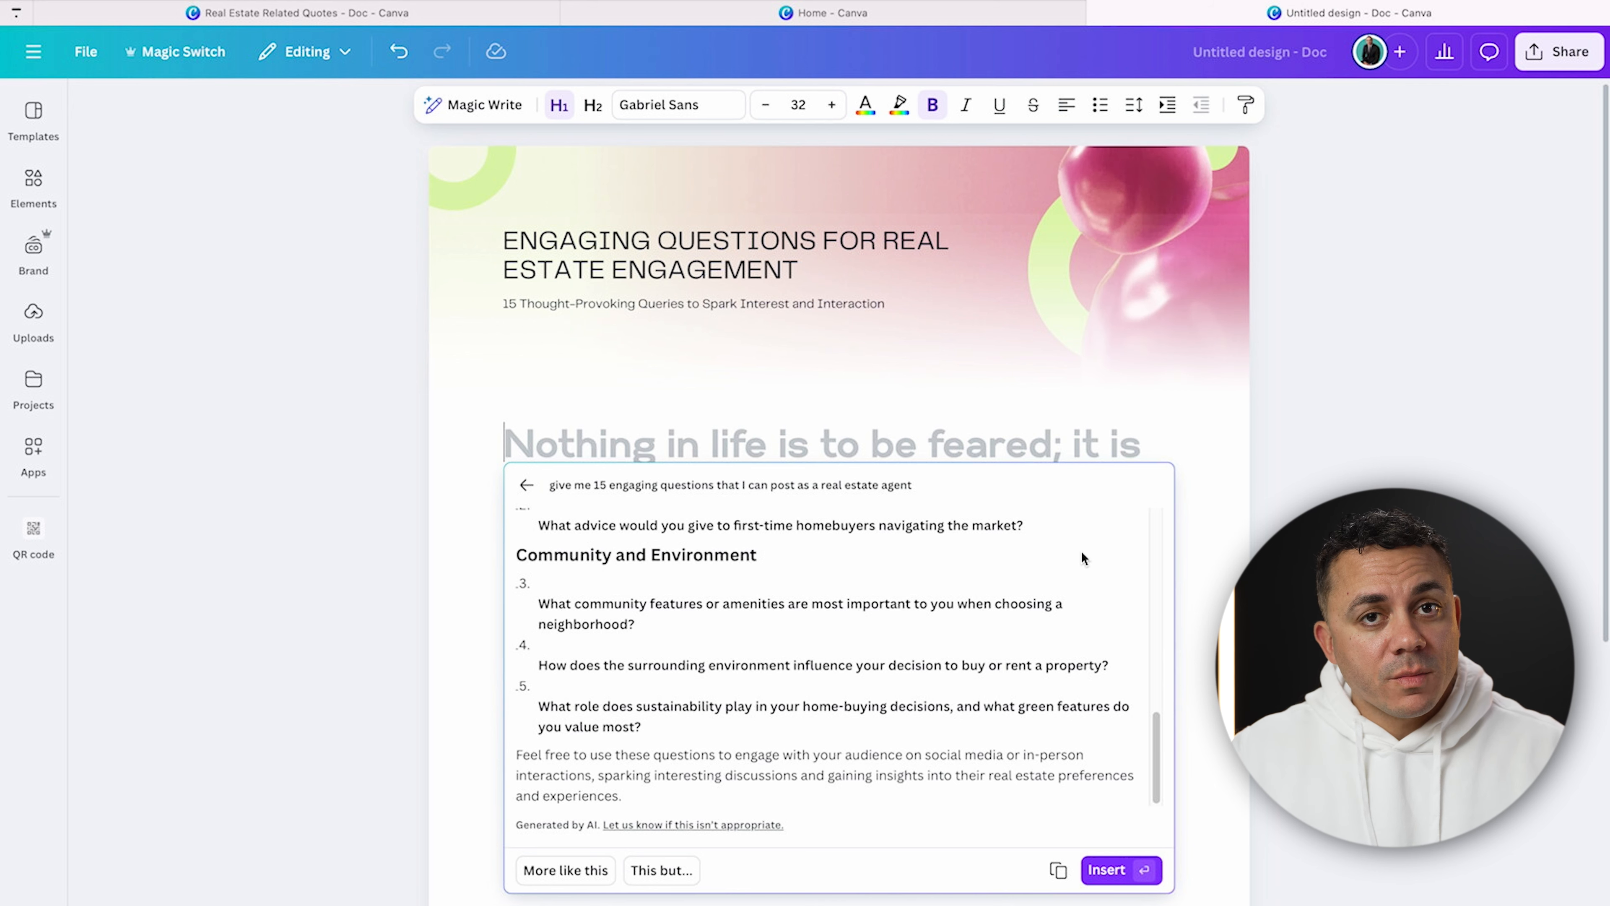
{"action": "key", "text": "Return"}
{"action": "scroll", "coordinate": [680, 498], "scroll_direction": "down", "scroll_amount": 2}
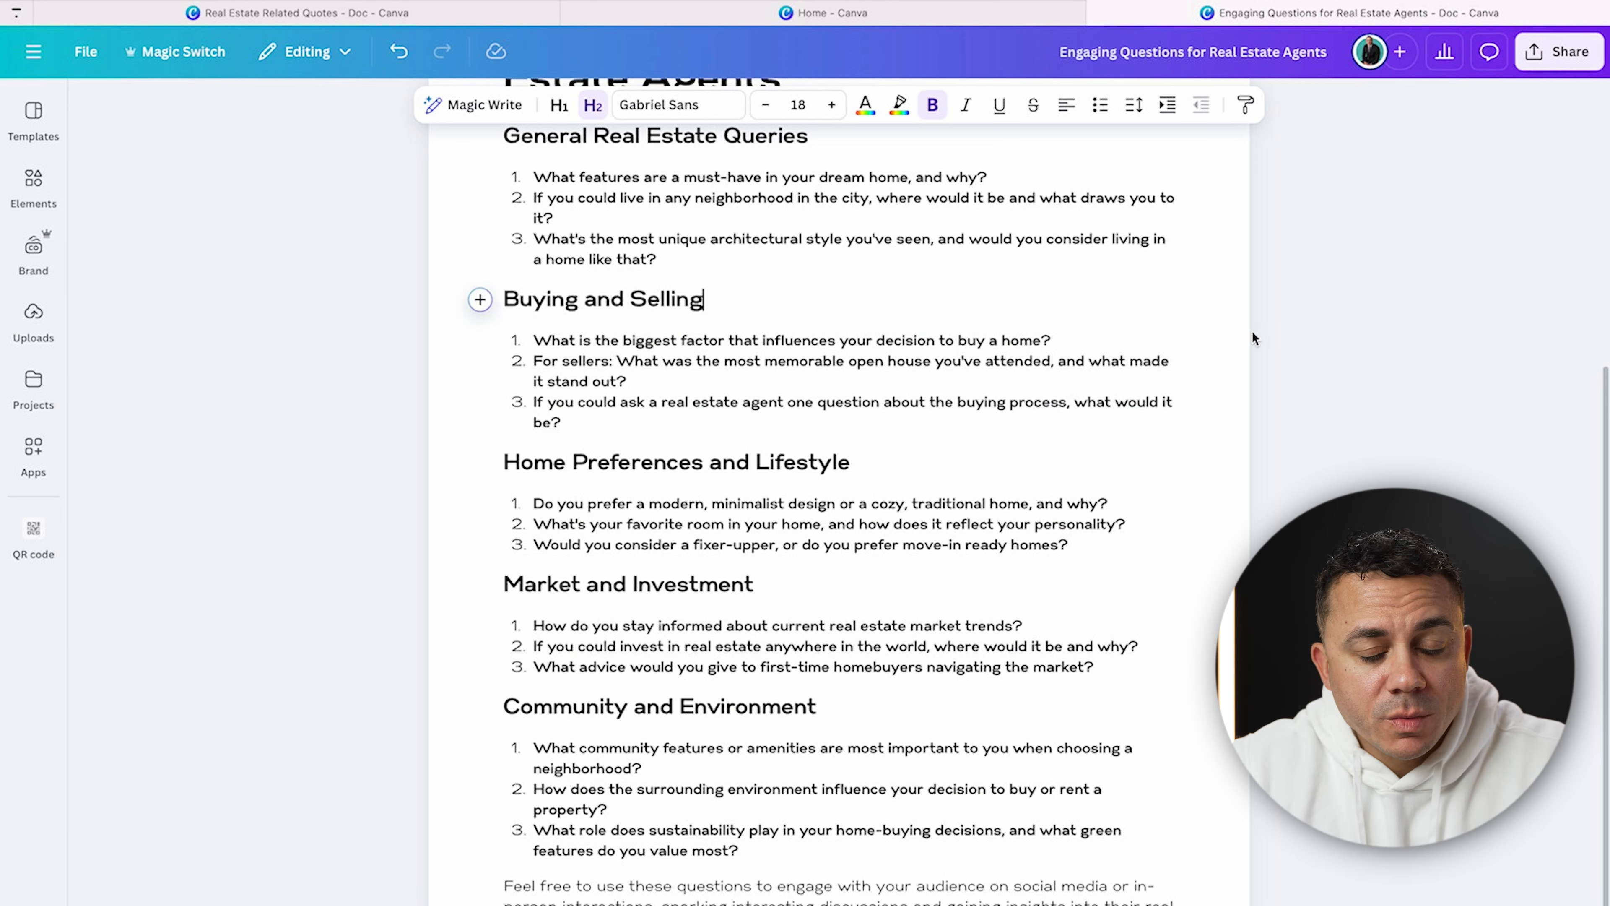
- Return to the home page and create a blank Instagram Story design
{"action": "left_click", "coordinate": [757, 18]}
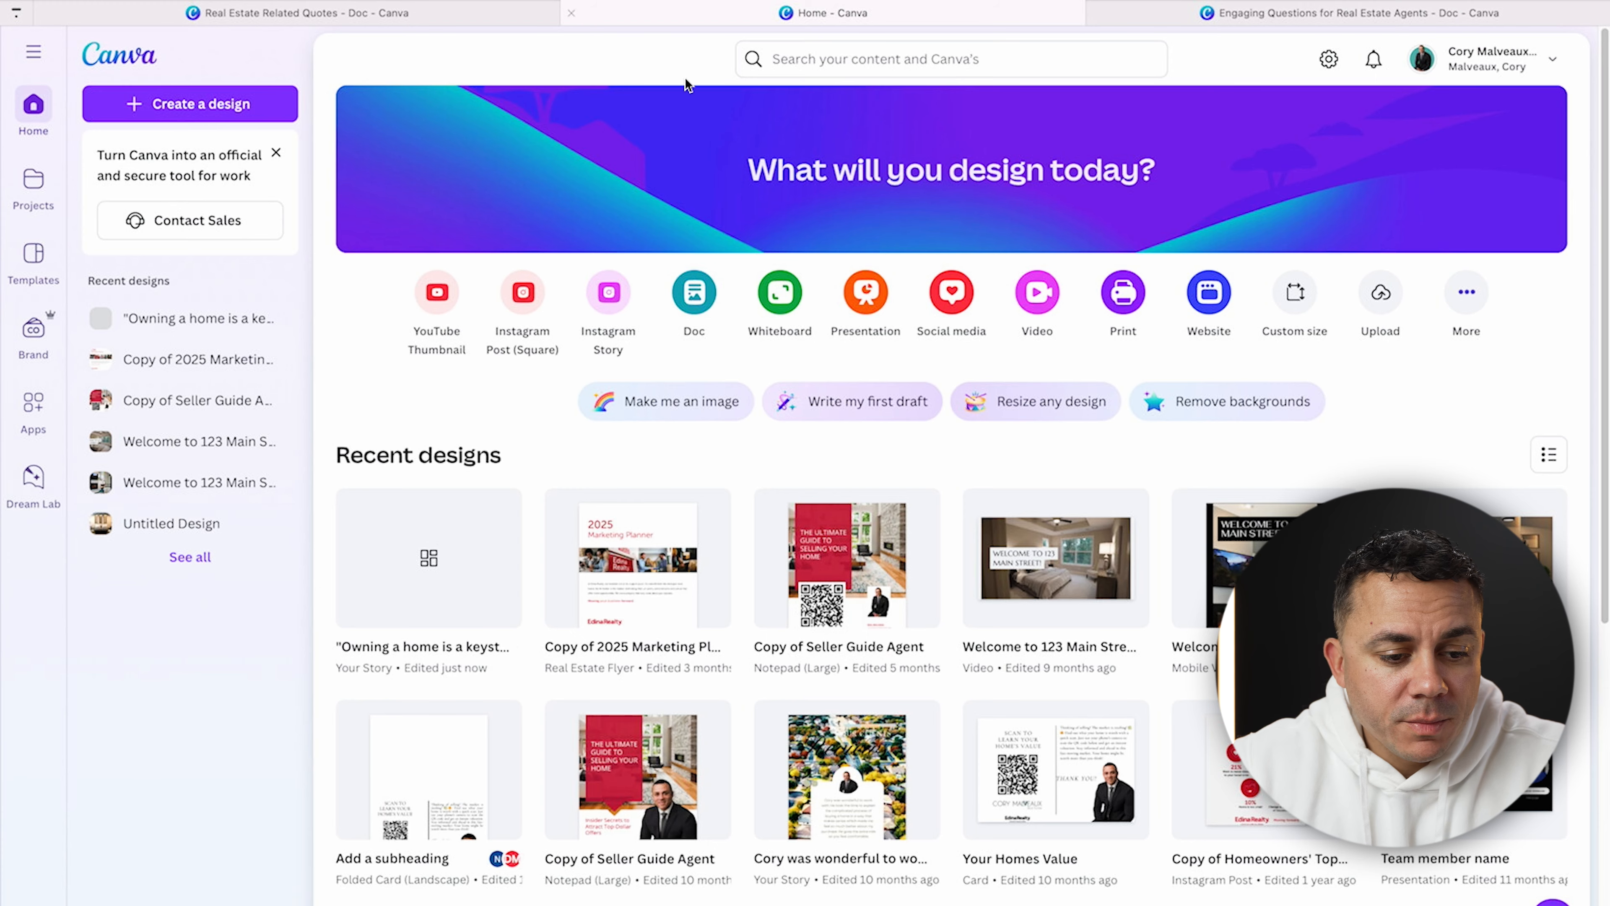
{"action": "left_click", "coordinate": [225, 114]}
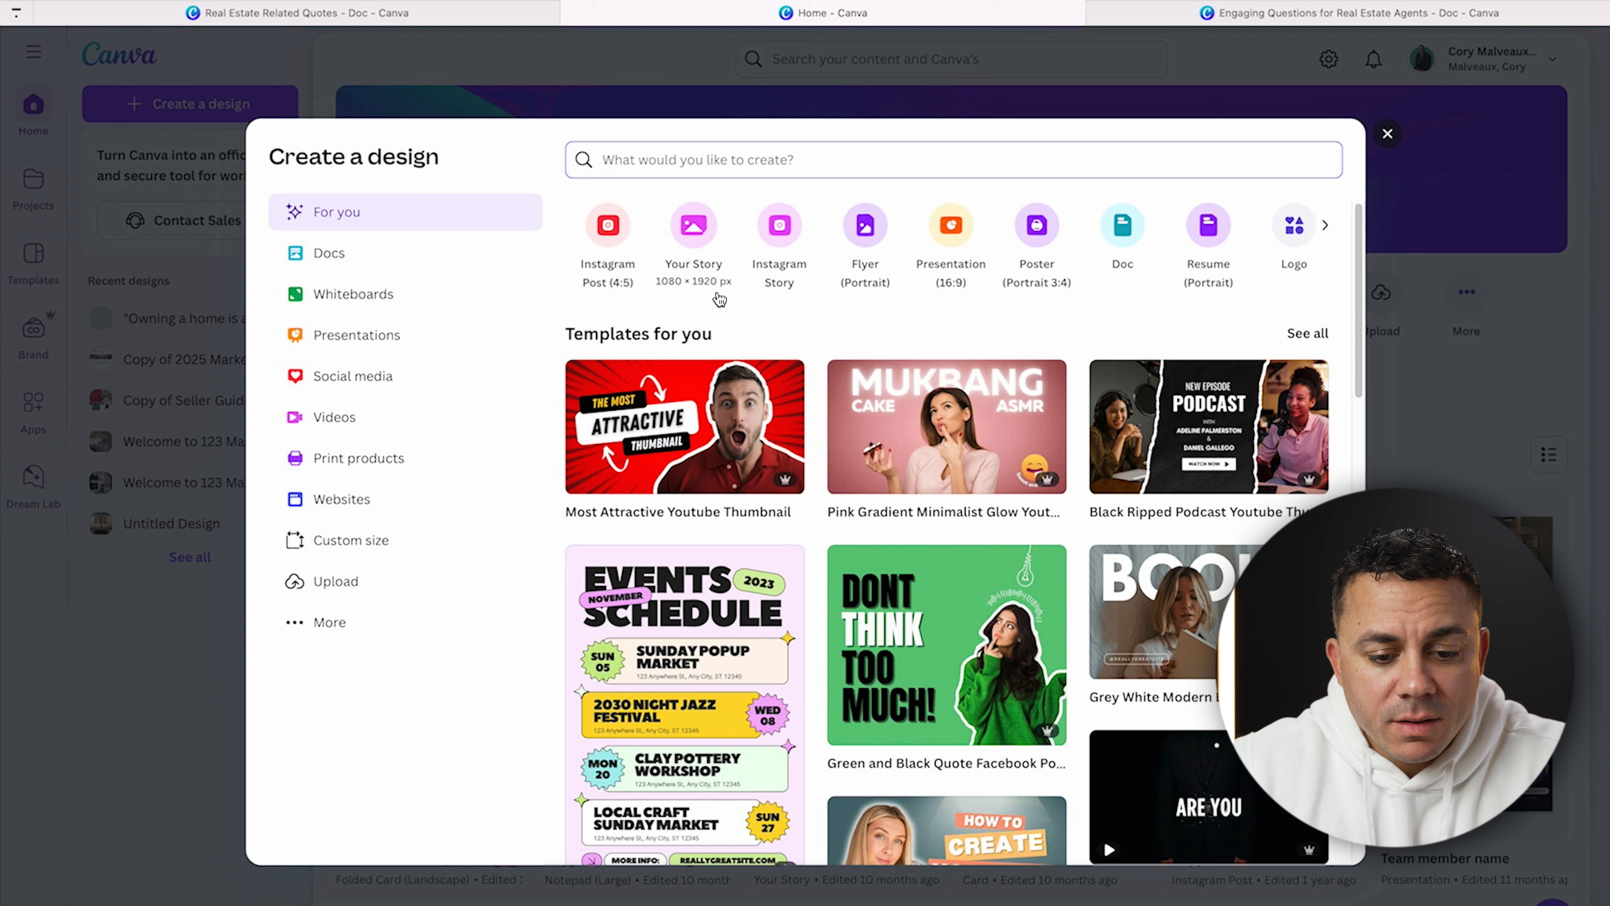
{"action": "left_click", "coordinate": [775, 228]}
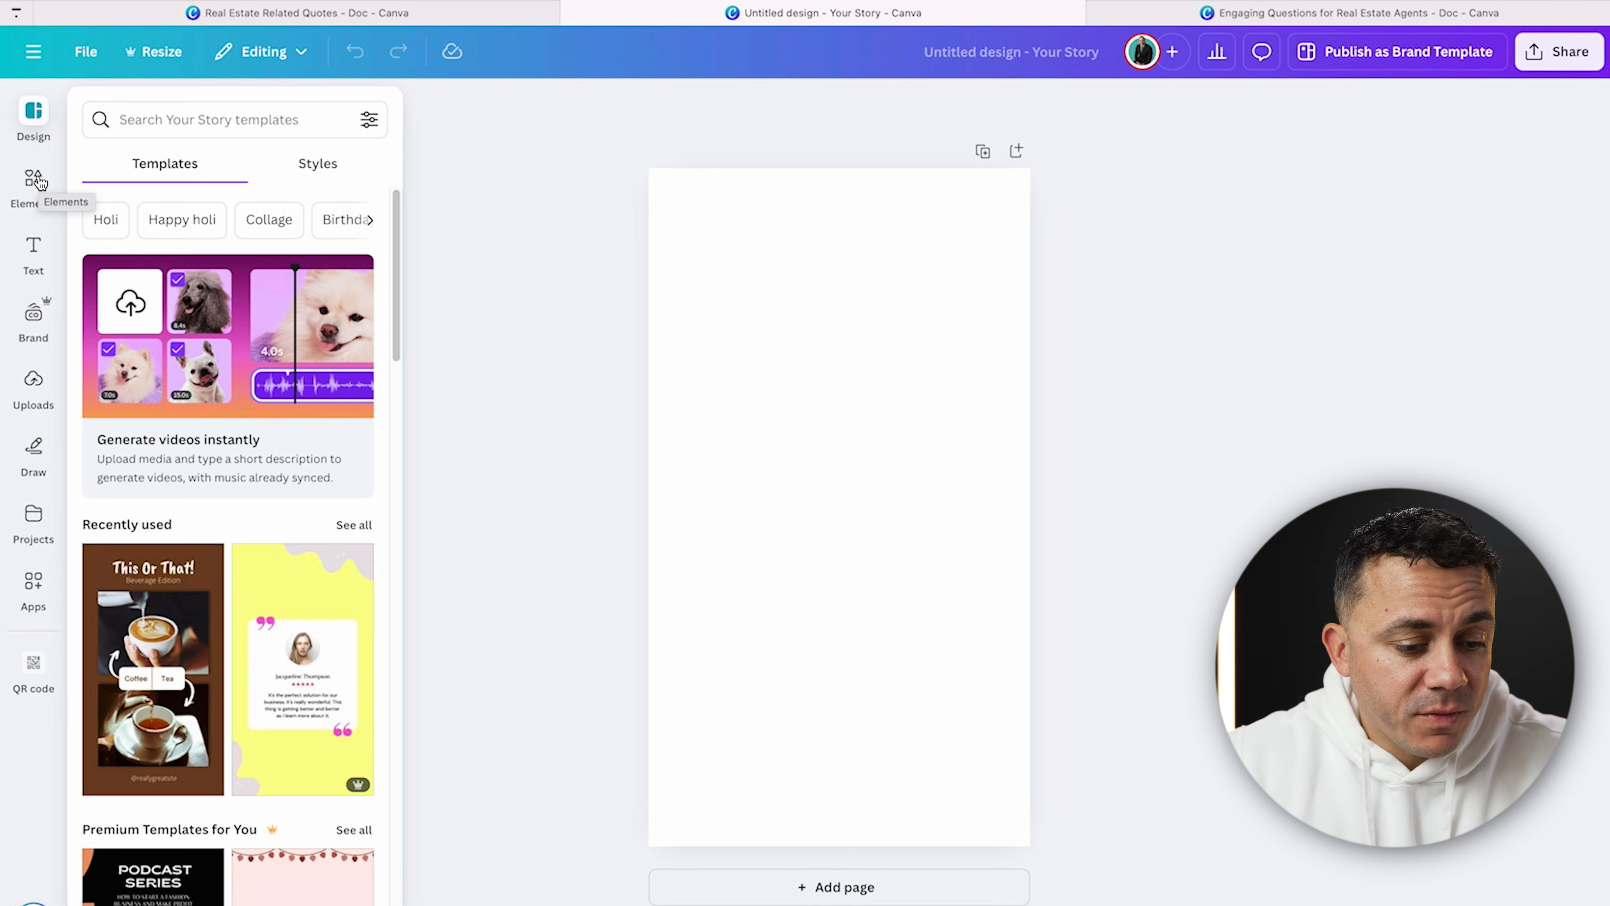
- Add the 13-second vertical dining room clip from an "interior design" video search and enlarge it to cover the whole page
{"action": "left_click", "coordinate": [39, 206]}
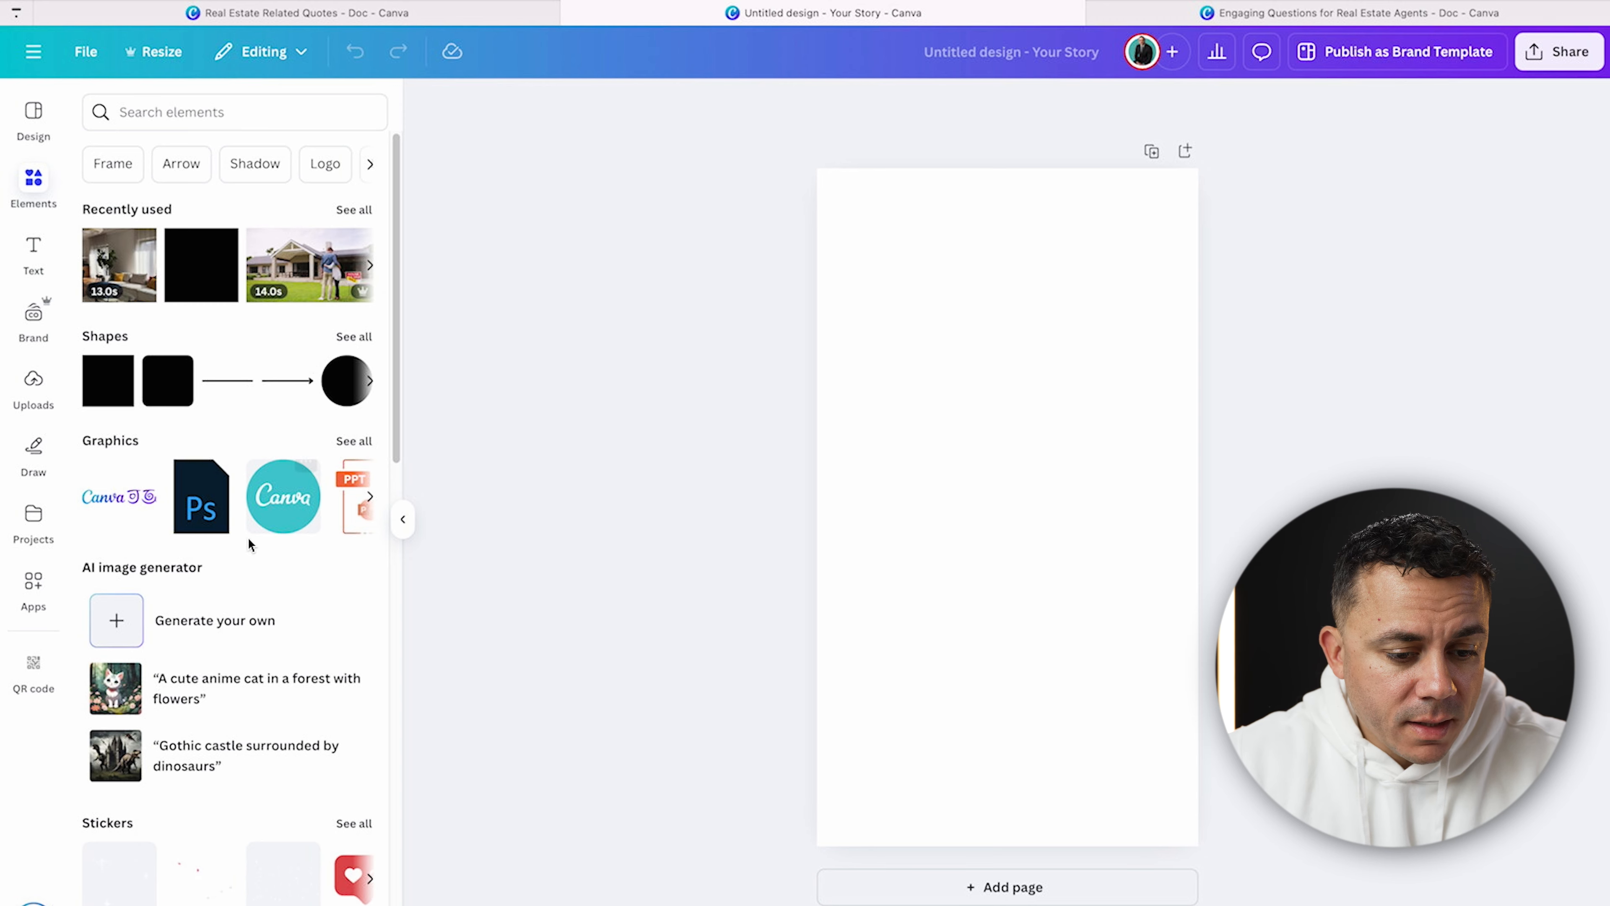
{"action": "scroll", "coordinate": [315, 407], "scroll_direction": "down", "scroll_amount": 10}
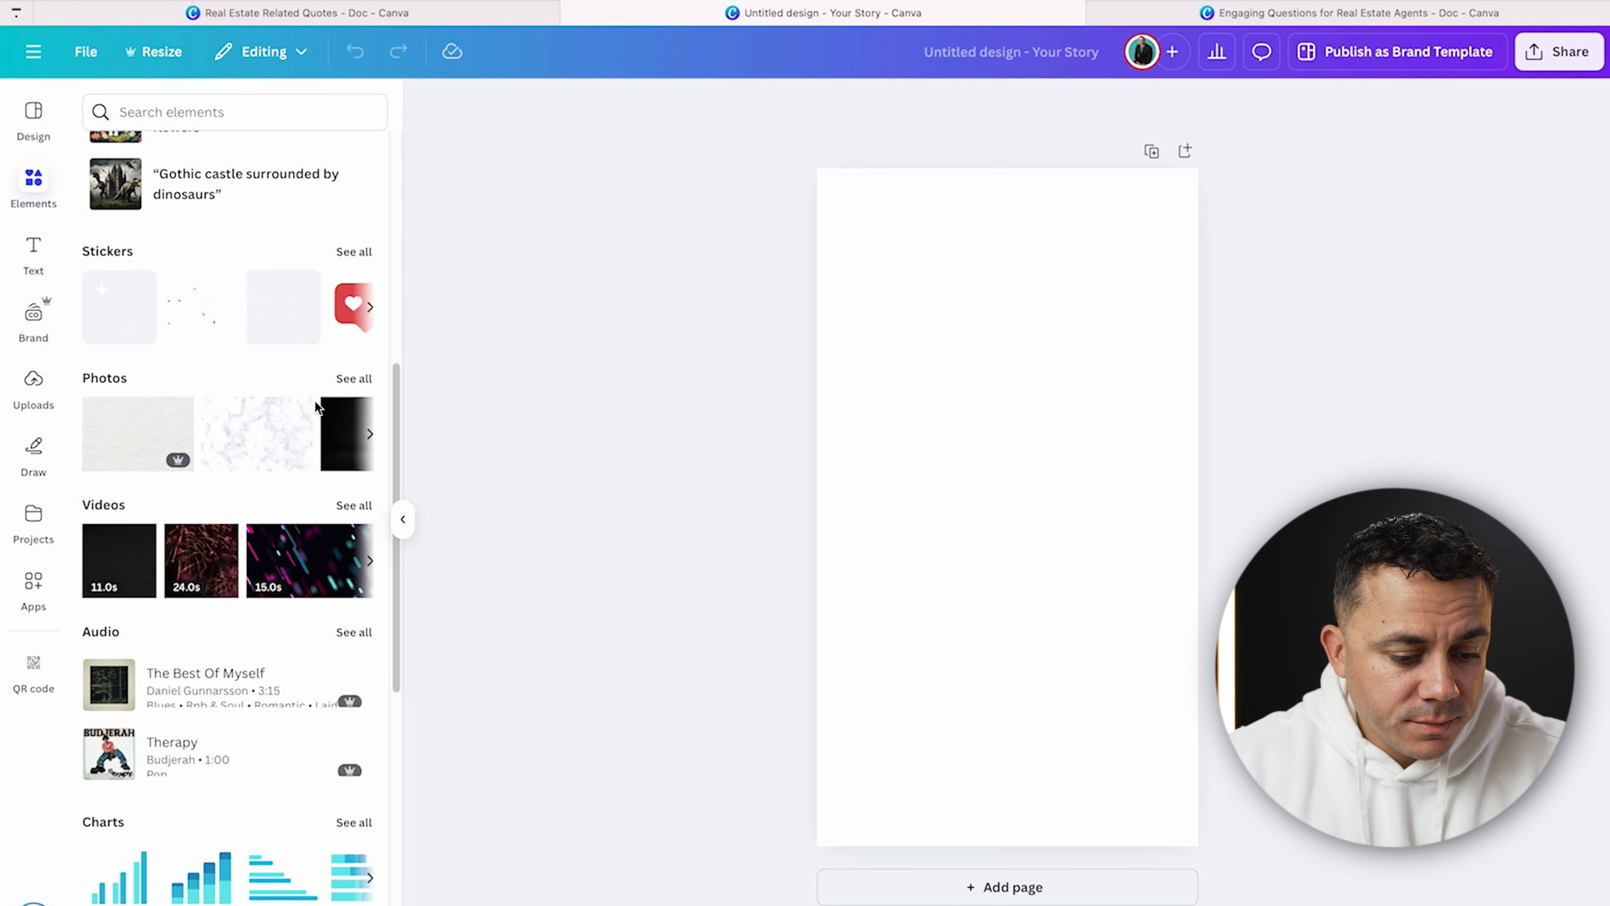
{"action": "left_click", "coordinate": [353, 342]}
{"action": "type", "text": "interi"}
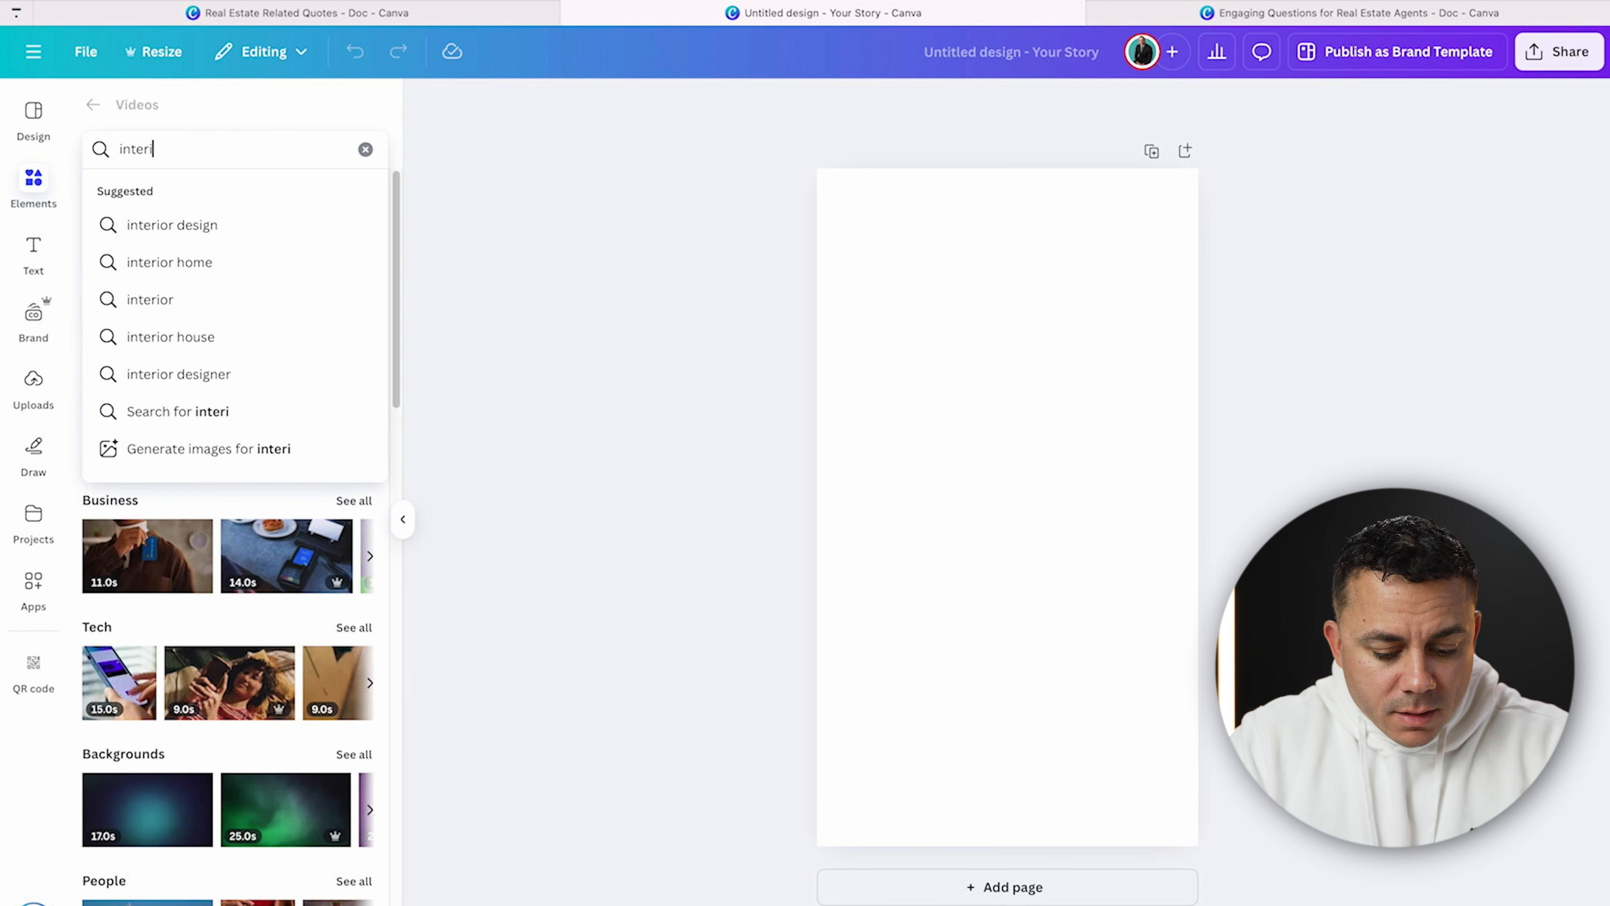
{"action": "left_click", "coordinate": [276, 615]}
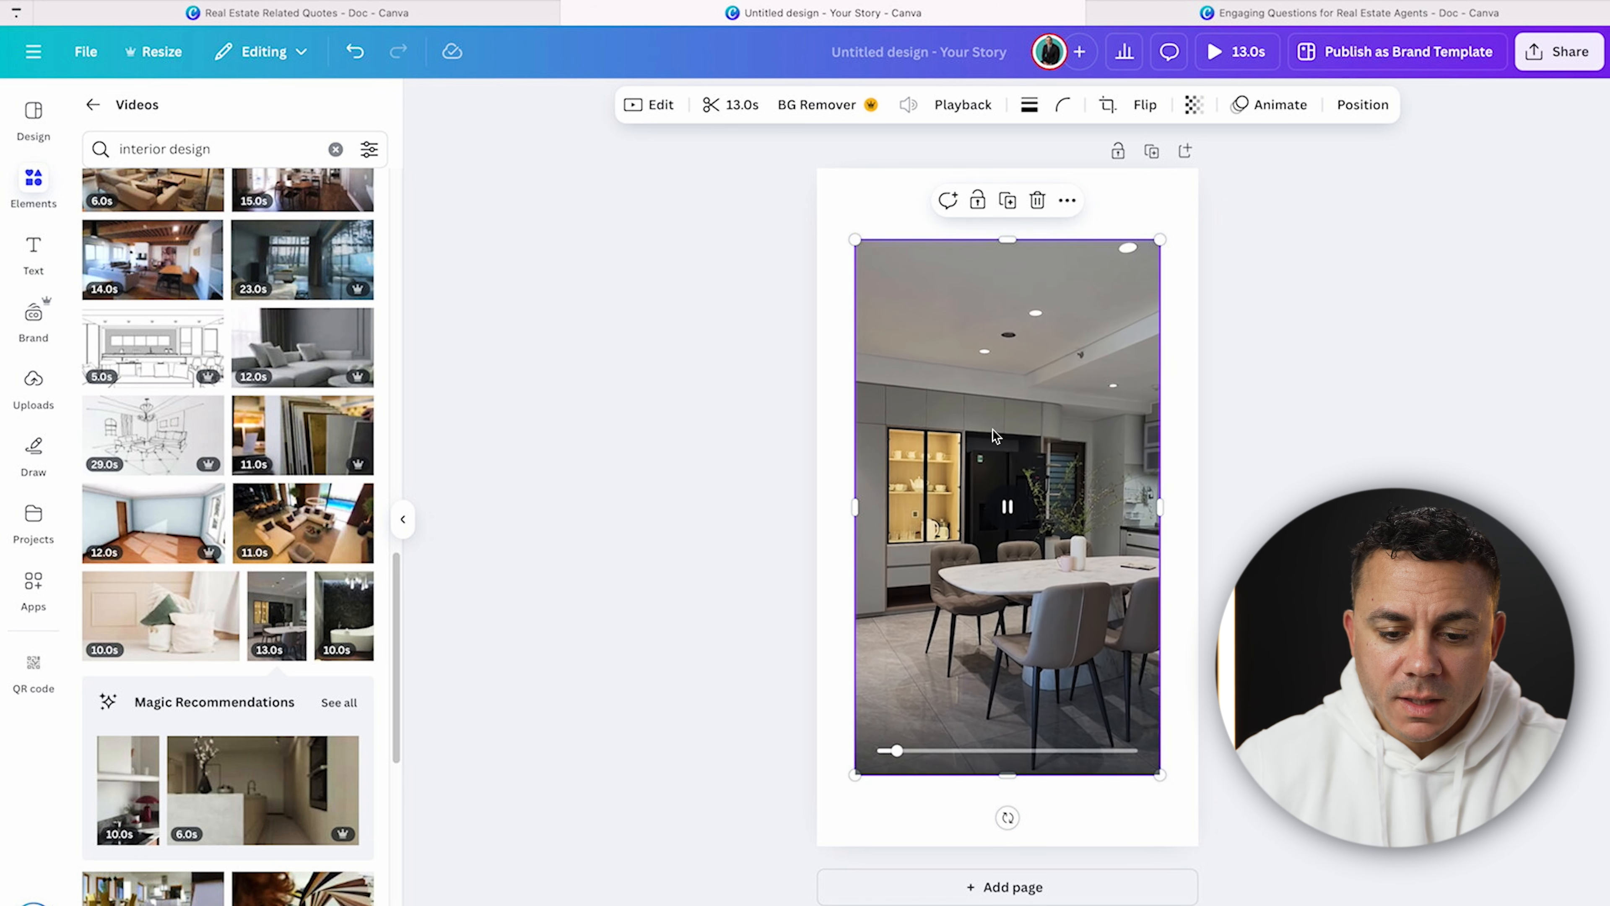
{"action": "left_click_drag", "start_coordinate": [995, 386], "coordinate": [957, 315]}
{"action": "left_click_drag", "start_coordinate": [1121, 705], "coordinate": [1203, 845]}
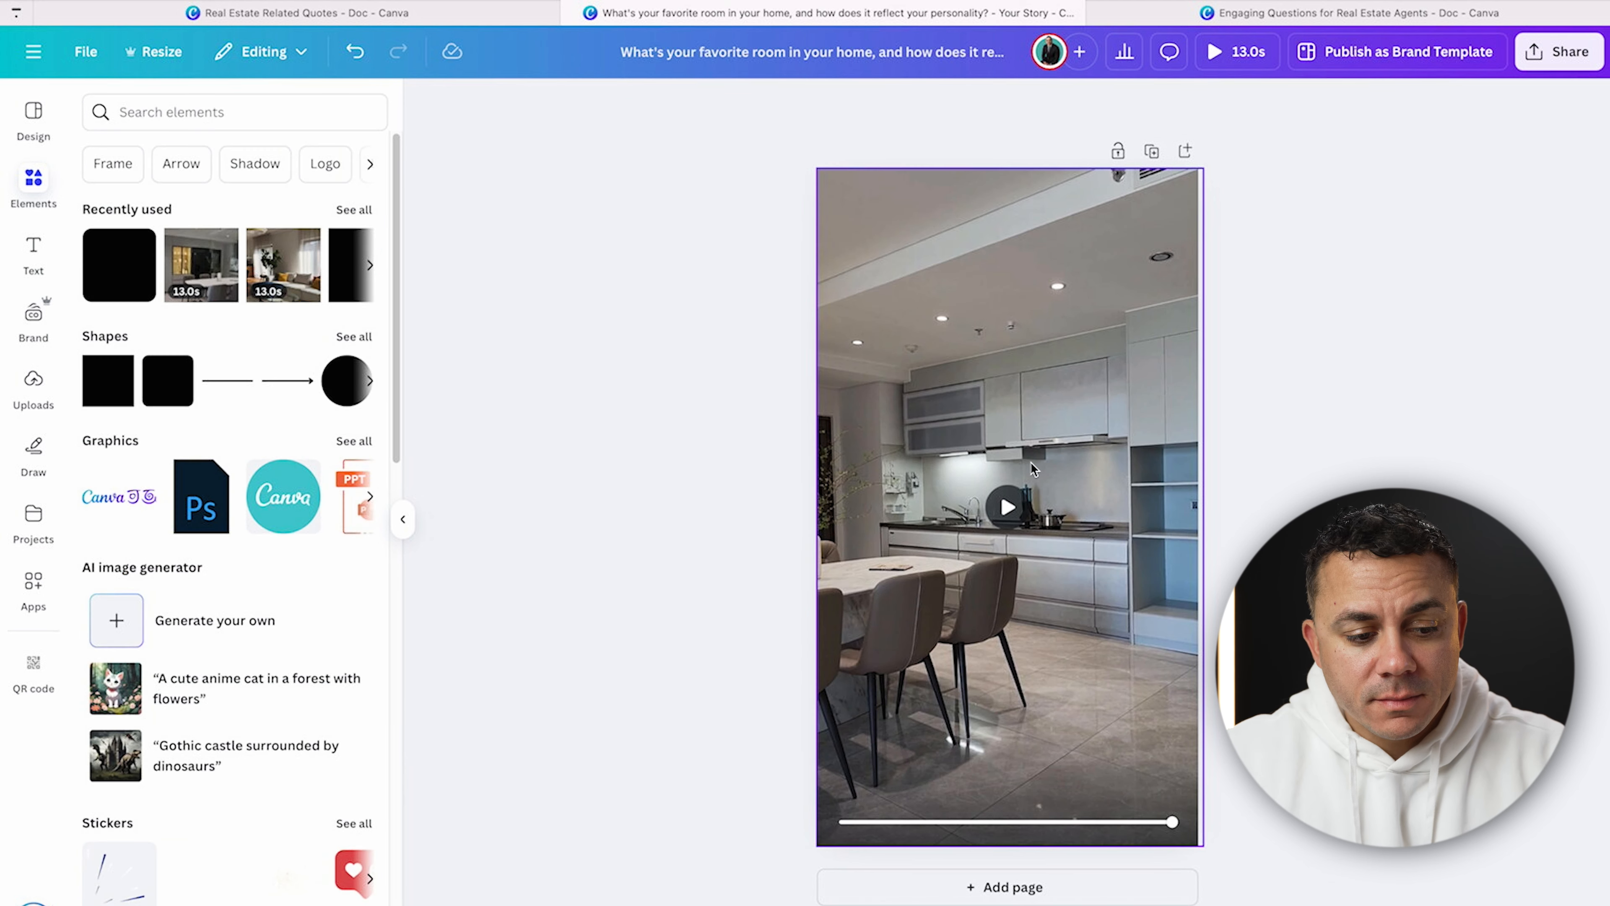
- Place the uploaded photo of the agent in a black suit at the page's lower left and remove its background
{"action": "left_click", "coordinate": [549, 465]}
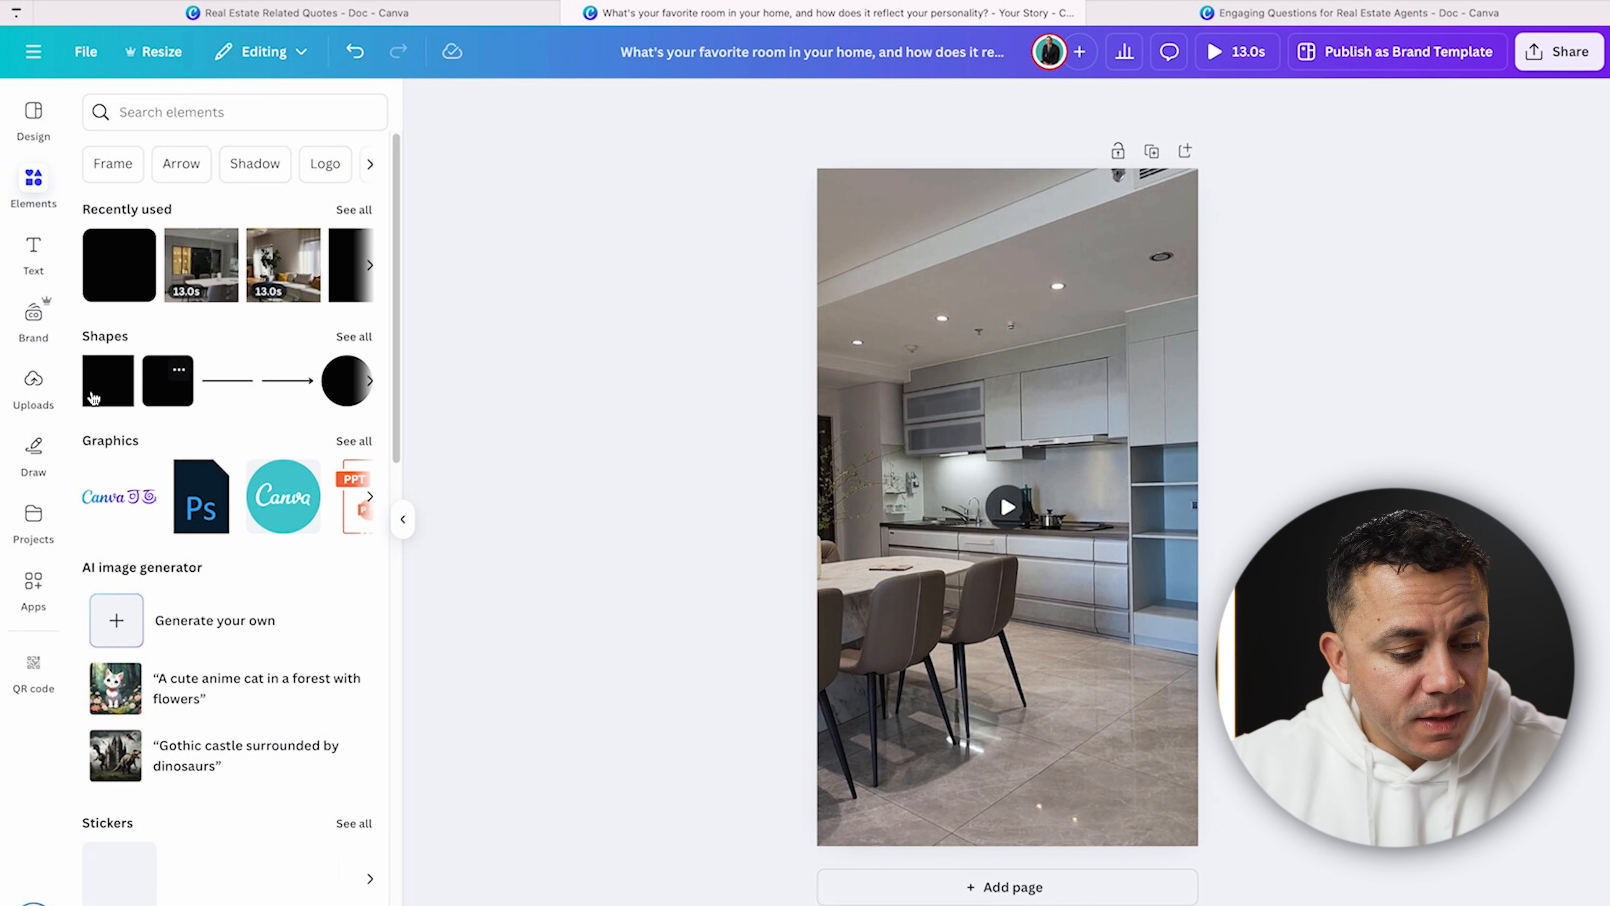
{"action": "left_click", "coordinate": [38, 384]}
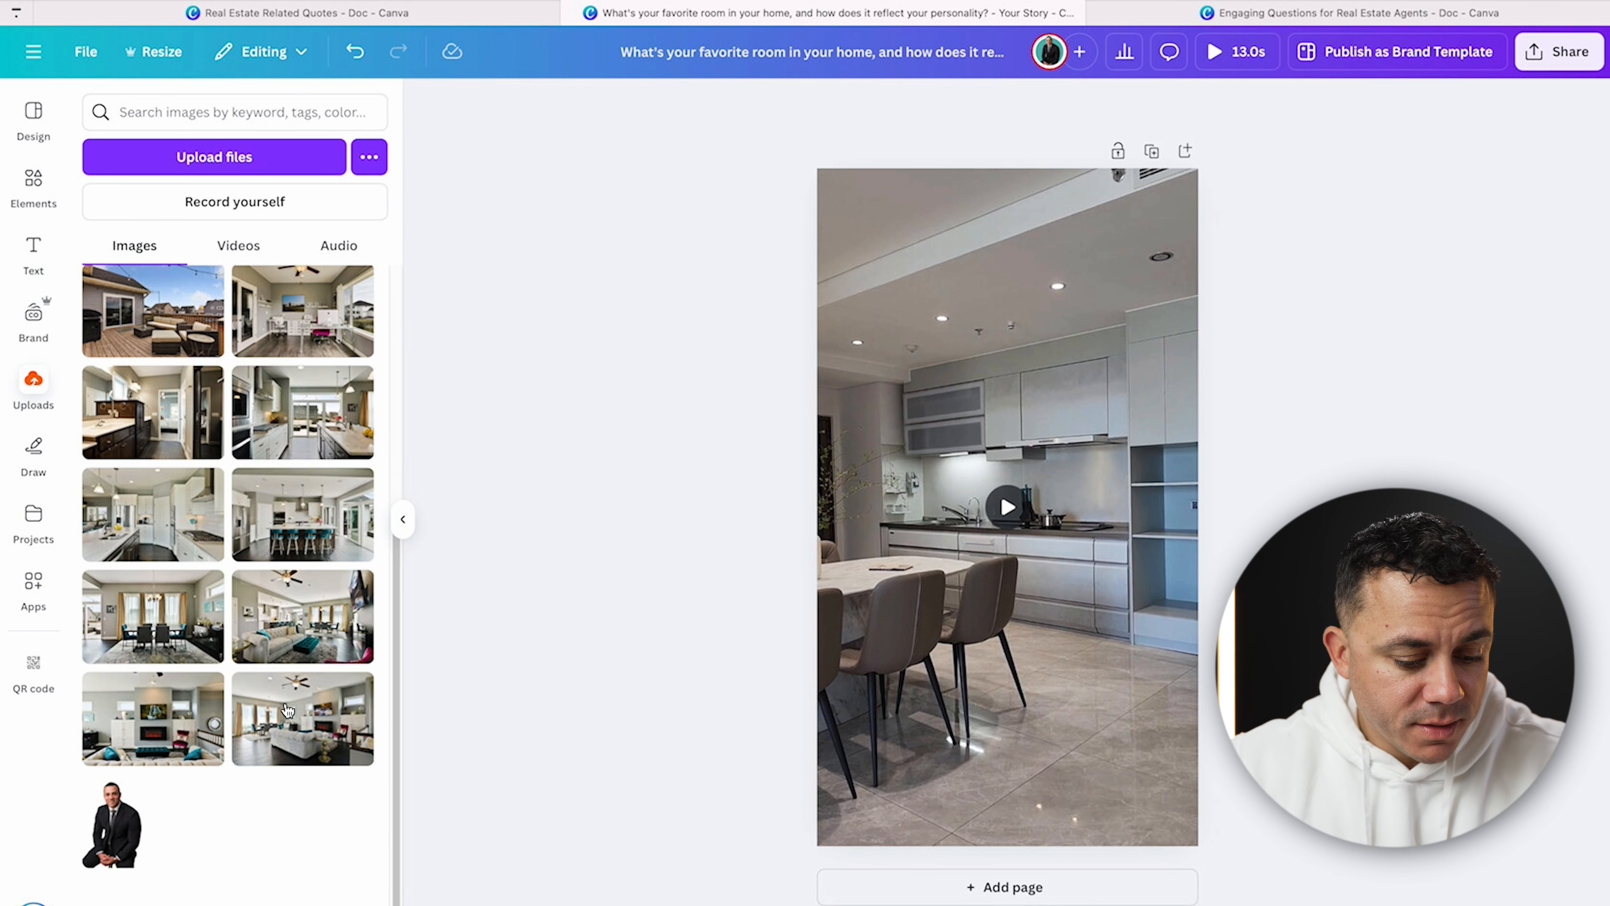
{"action": "left_click", "coordinate": [126, 836]}
{"action": "left_click_drag", "start_coordinate": [1077, 574], "coordinate": [988, 759]}
{"action": "left_click", "coordinate": [820, 105]}
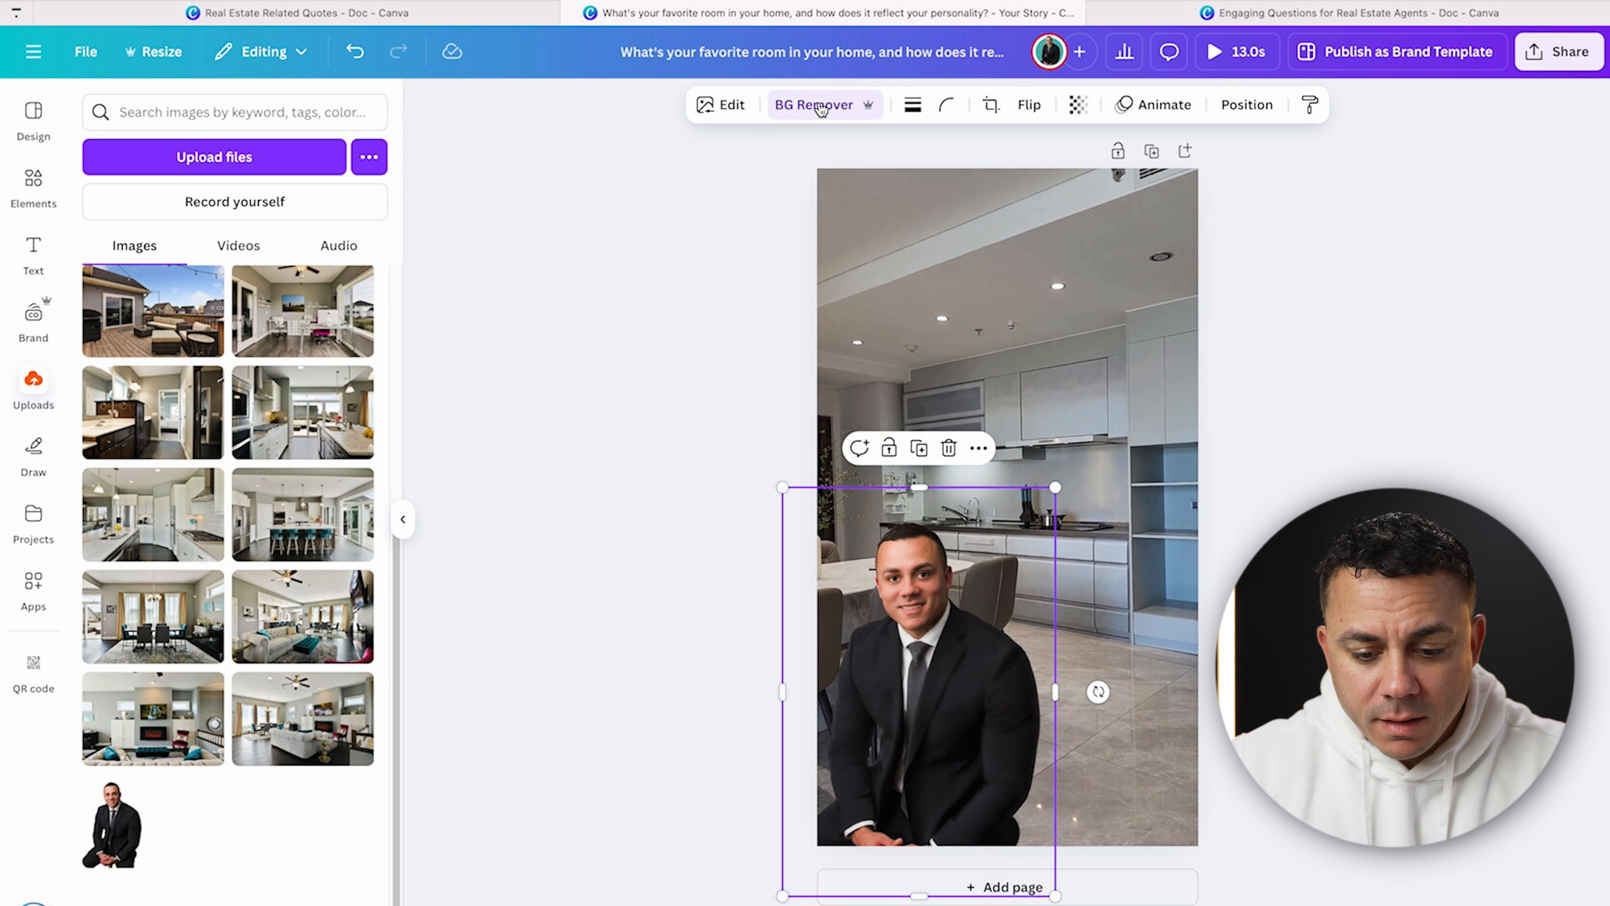
{"action": "left_click_drag", "start_coordinate": [952, 633], "coordinate": [956, 651]}
- Open the brand kit and browse through its logos
{"action": "left_click", "coordinate": [33, 315]}
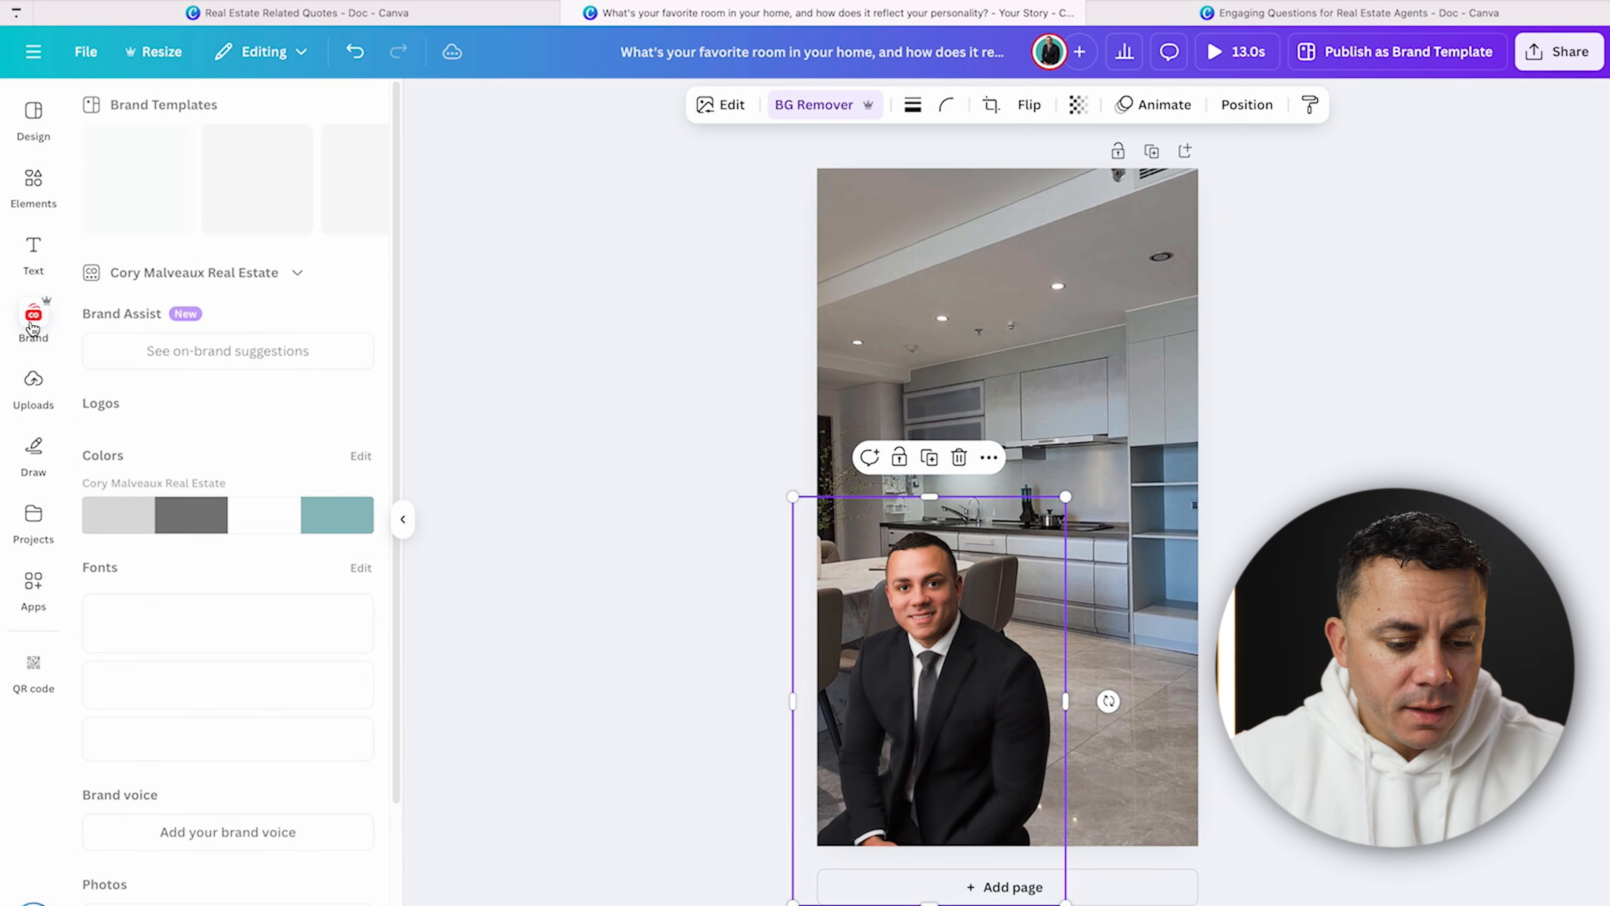
{"action": "left_click", "coordinate": [372, 496]}
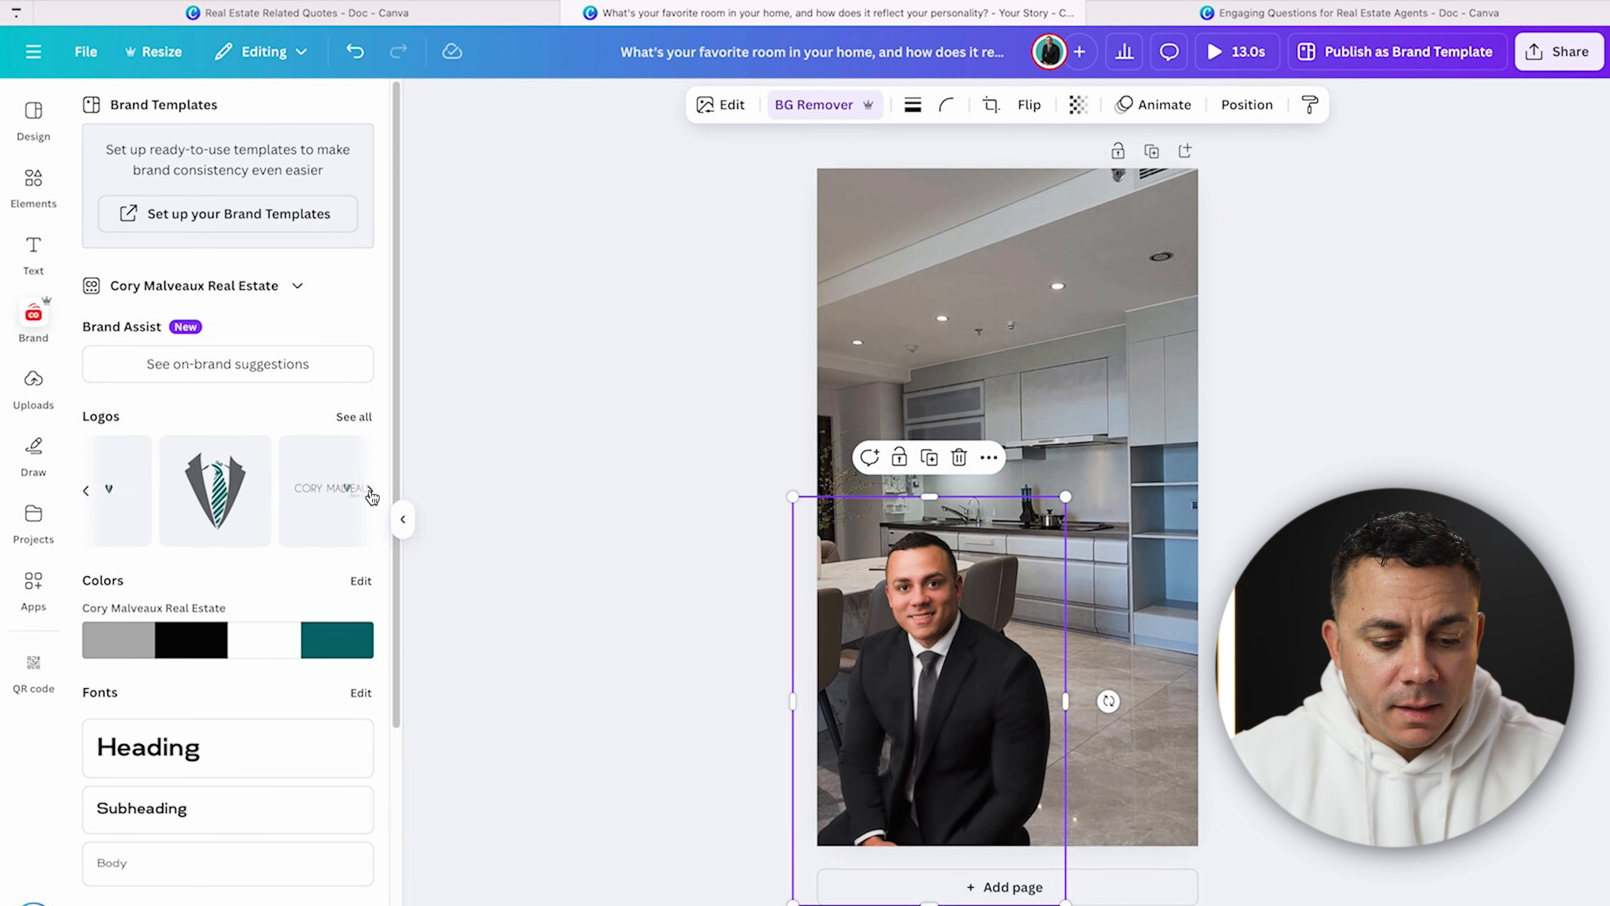
{"action": "left_click", "coordinate": [590, 495]}
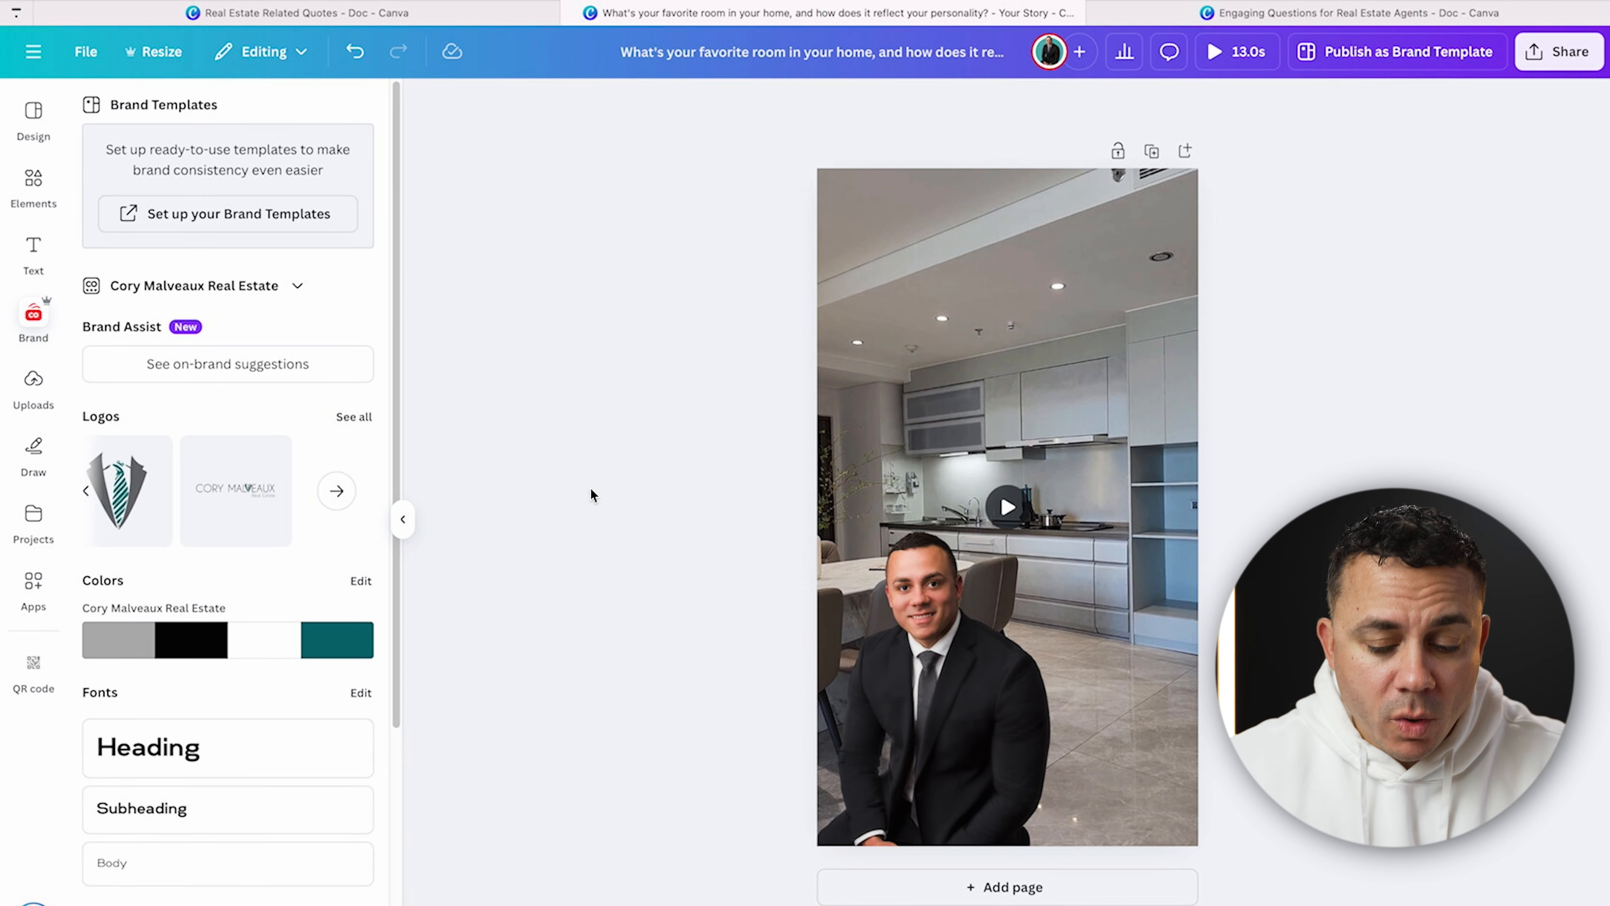
{"action": "mouse_move", "coordinate": [951, 498]}
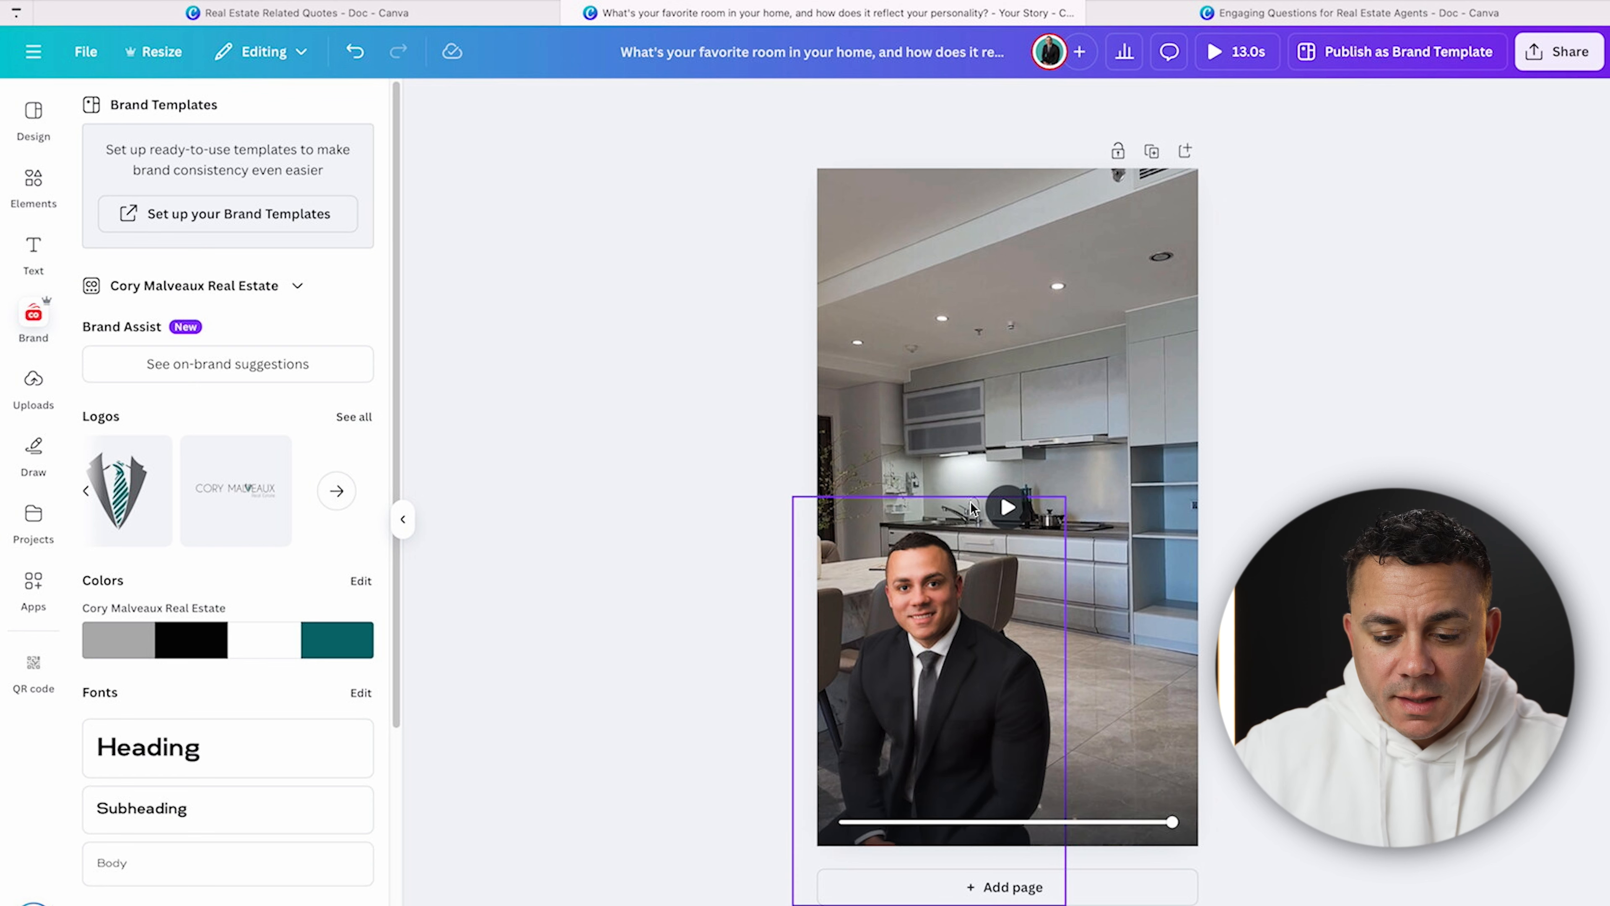
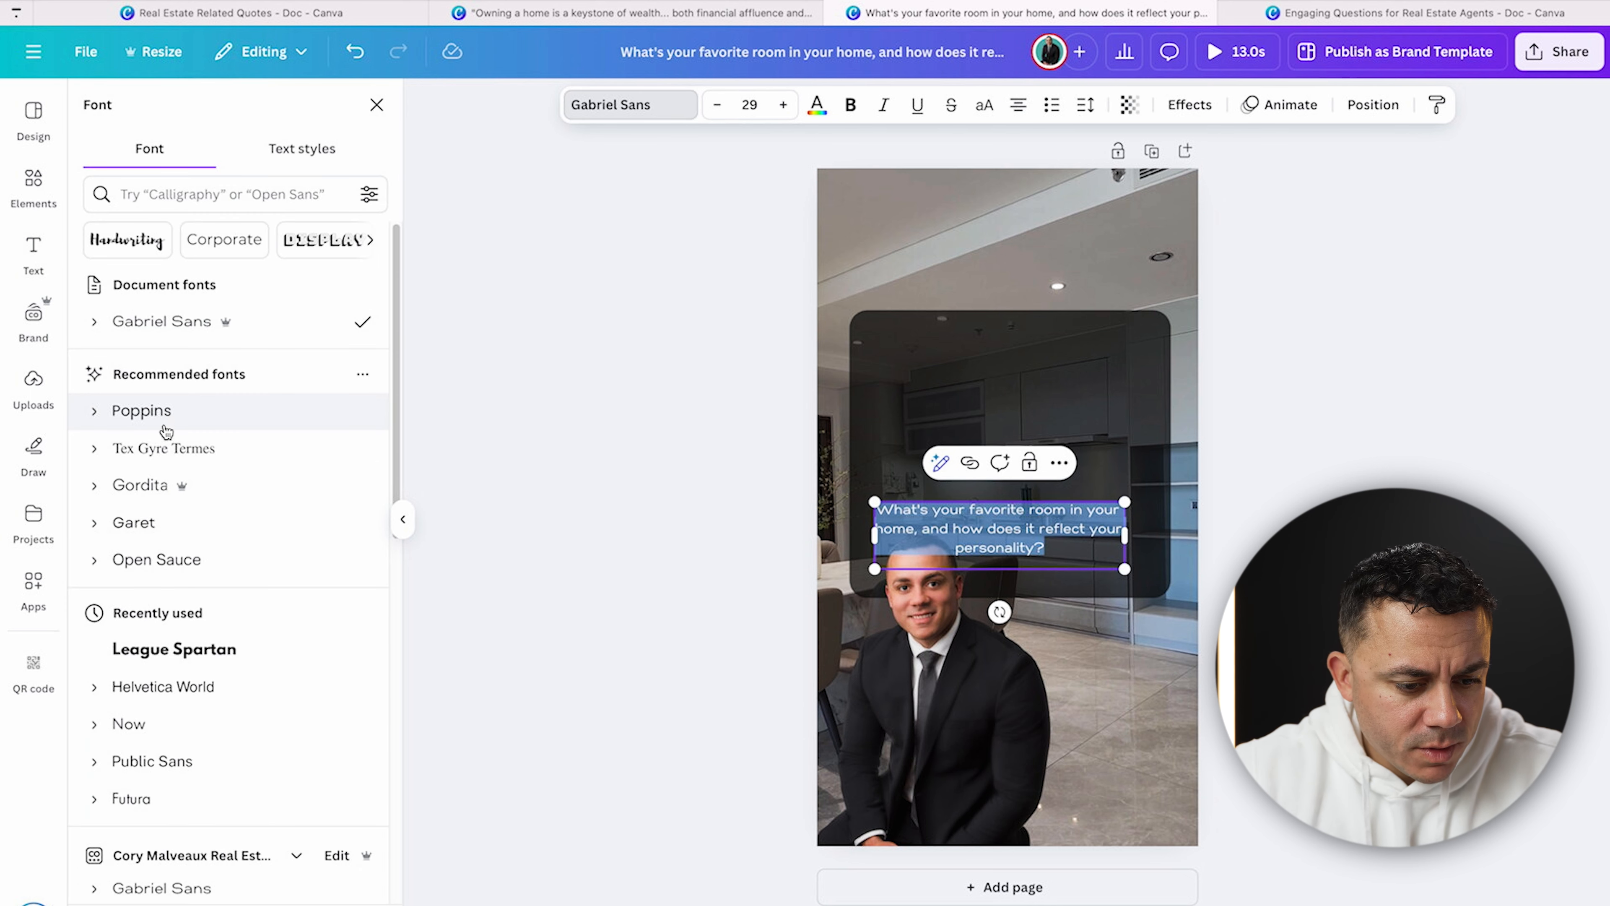
- Set the font of the favorite-room question text to League Spartan
{"action": "left_click", "coordinate": [173, 648]}
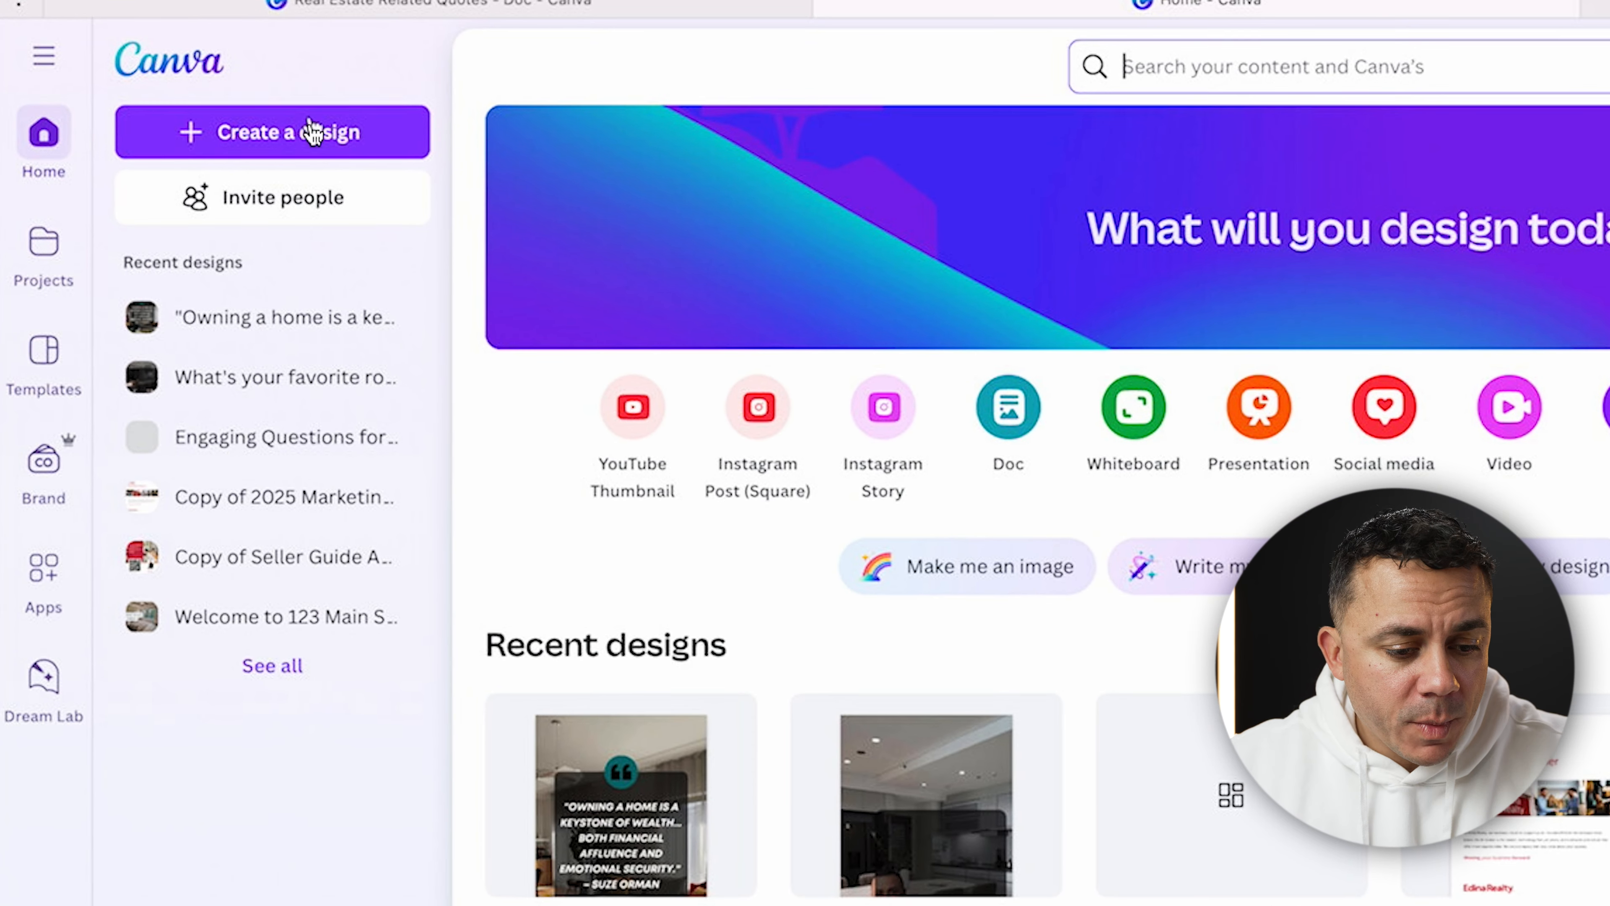
- Create a new Instagram Story design and start generating a video instantly from uploaded media
{"action": "left_click", "coordinate": [312, 132]}
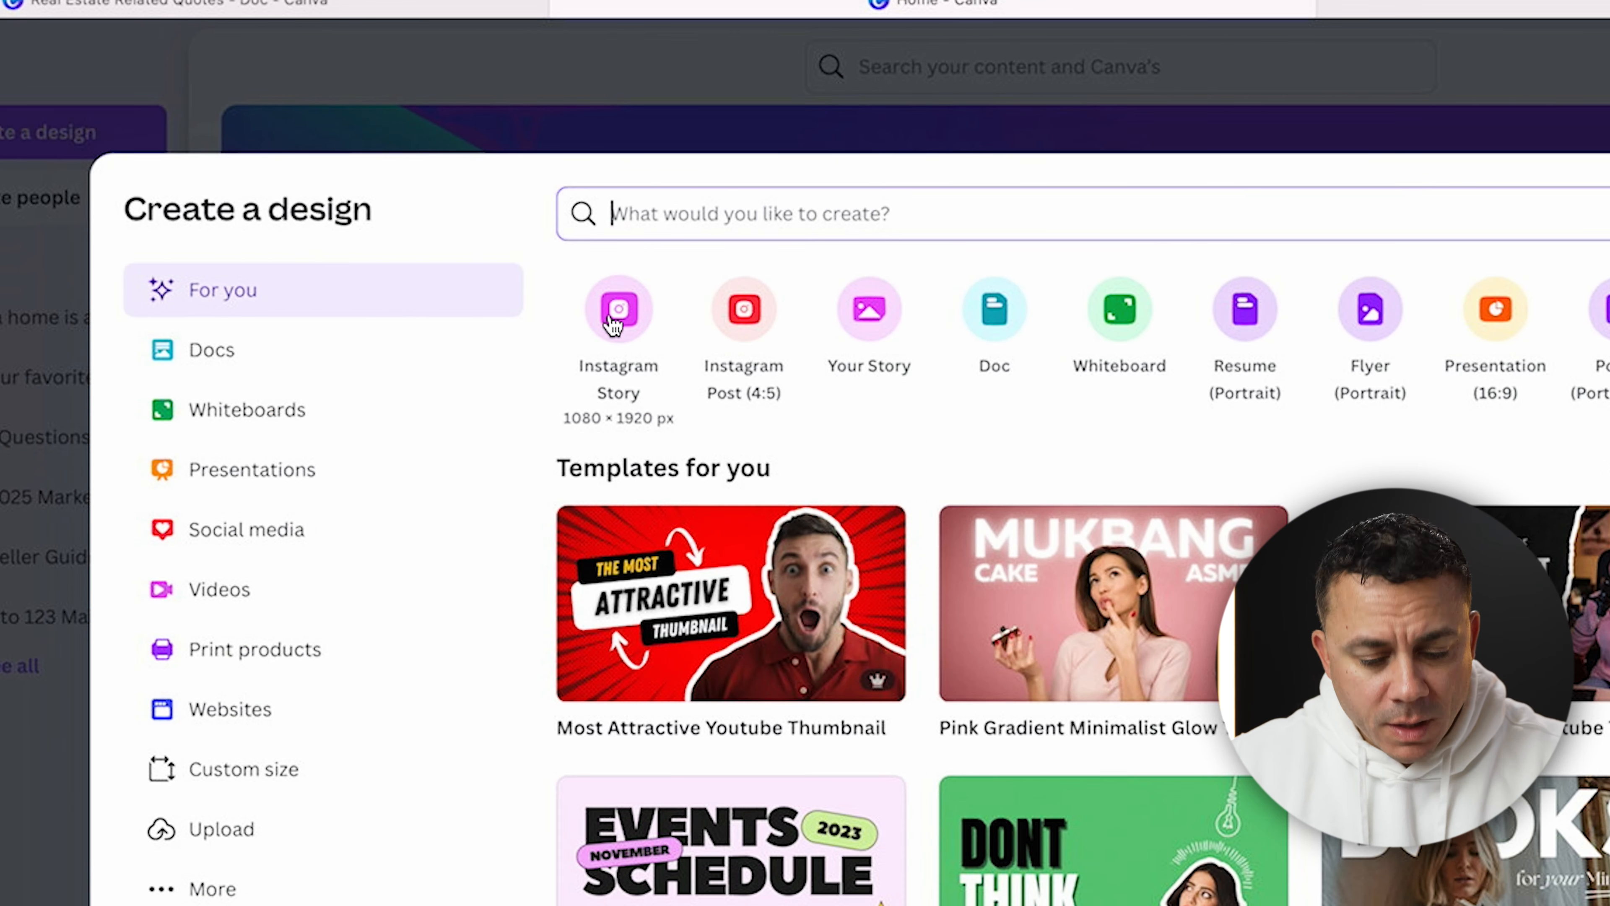
{"action": "left_click", "coordinate": [618, 326]}
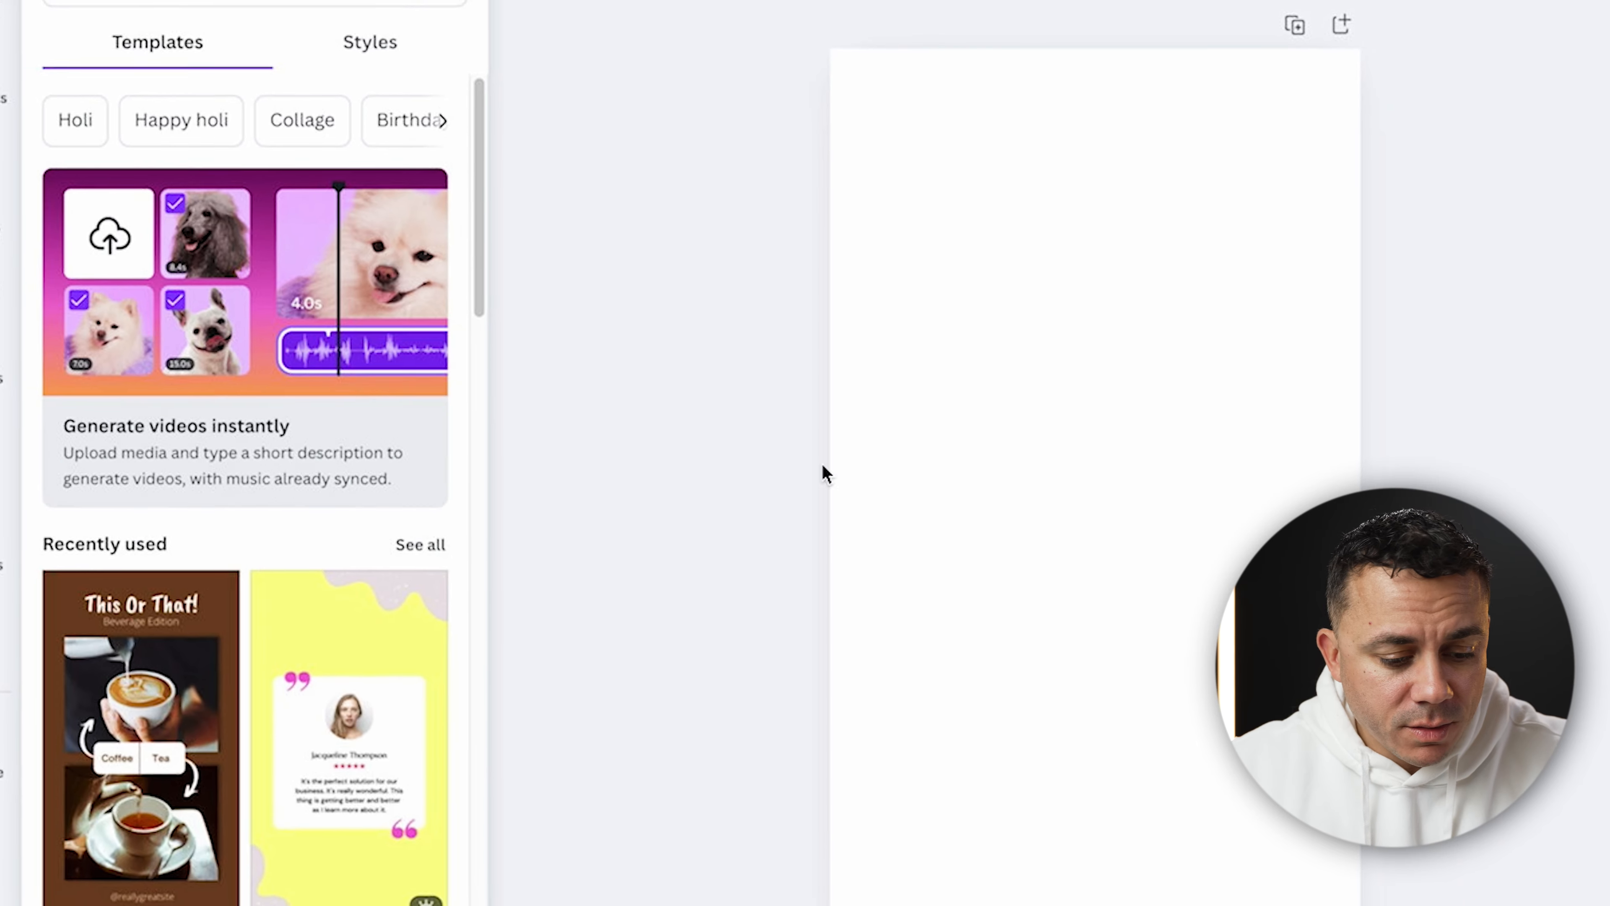
{"action": "left_click", "coordinate": [383, 447]}
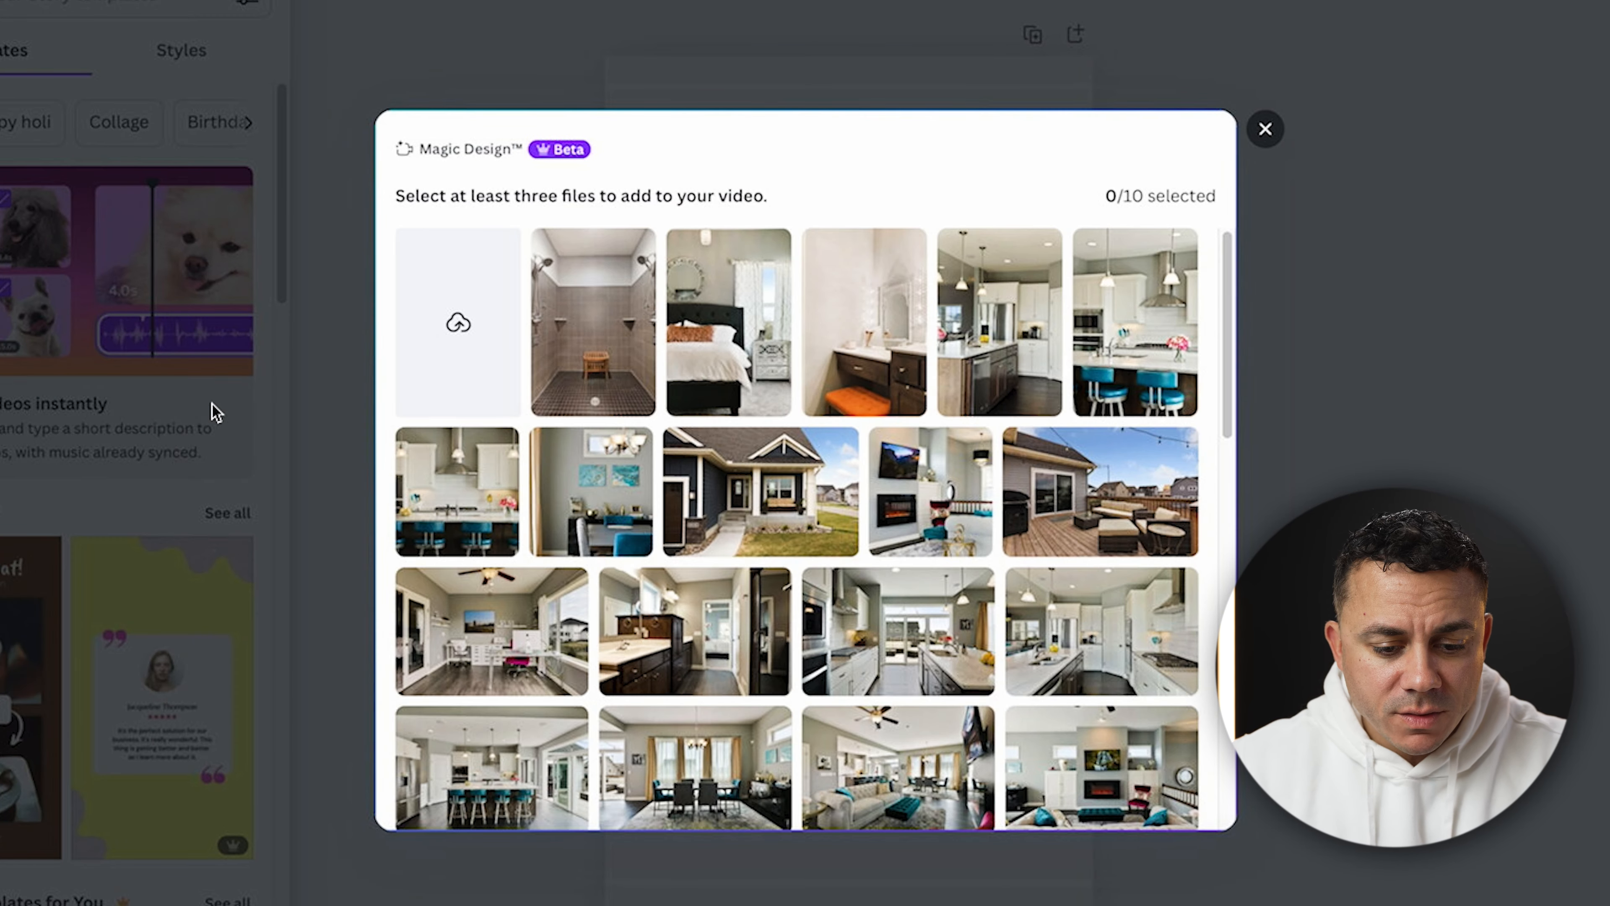
- Select nine uploaded interior photos of the home for the video, including bedroom, vanity, kitchen, dining, fireplace and office shots
{"action": "scroll", "coordinate": [703, 507], "scroll_direction": "down", "scroll_amount": 4}
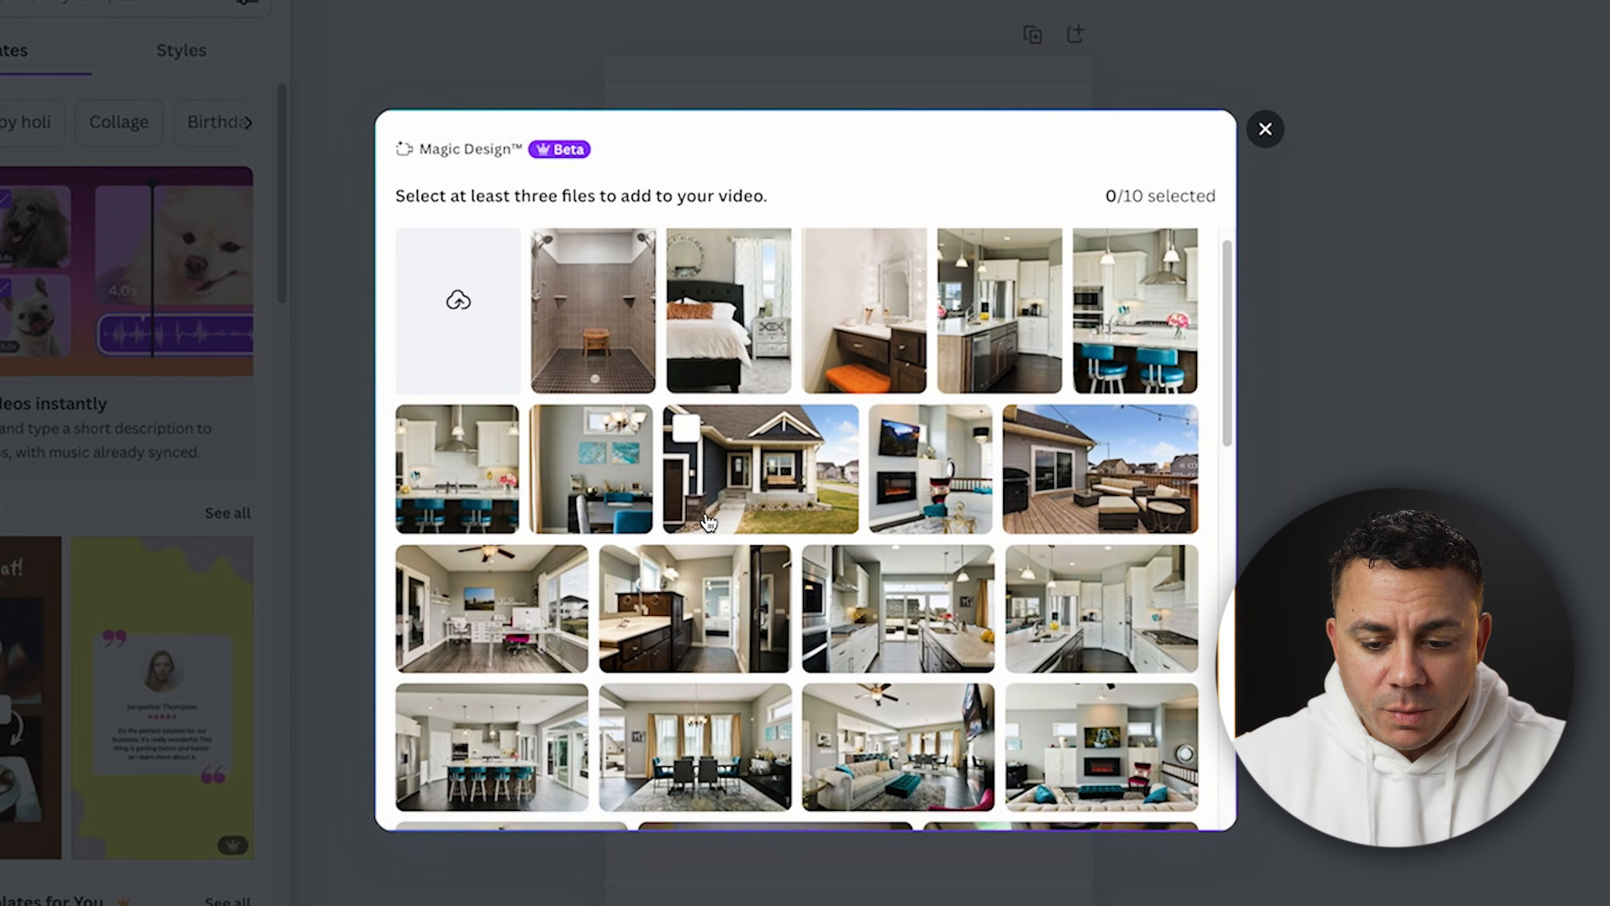
{"action": "scroll", "coordinate": [708, 522], "scroll_direction": "down", "scroll_amount": 3}
{"action": "scroll", "coordinate": [708, 522], "scroll_direction": "up", "scroll_amount": 8}
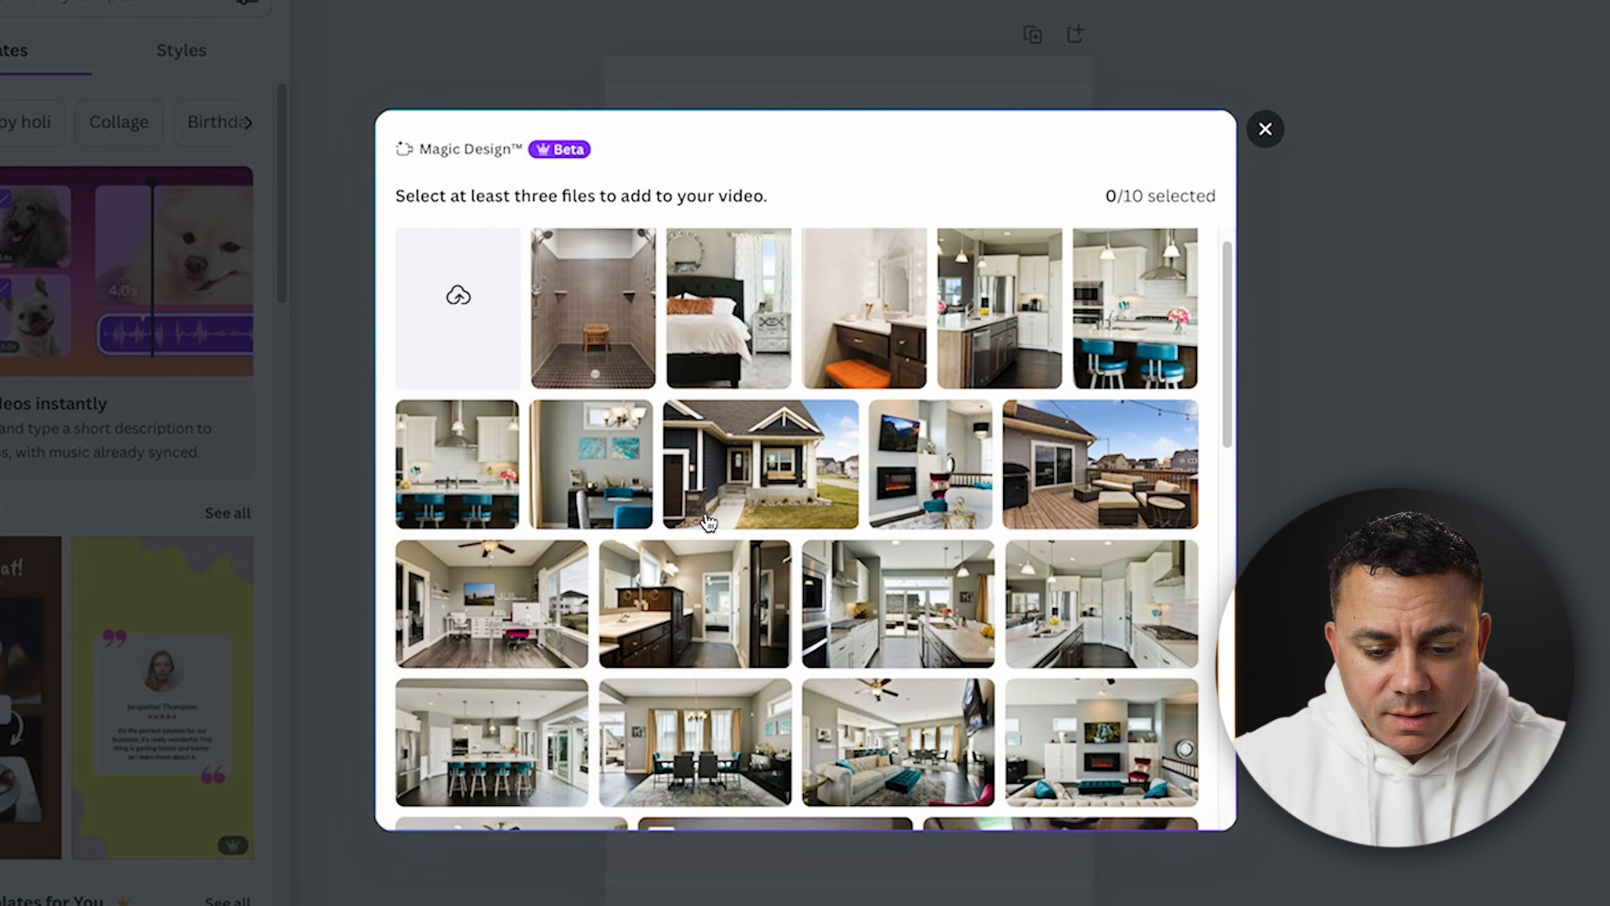
{"action": "mouse_move", "coordinate": [708, 522]}
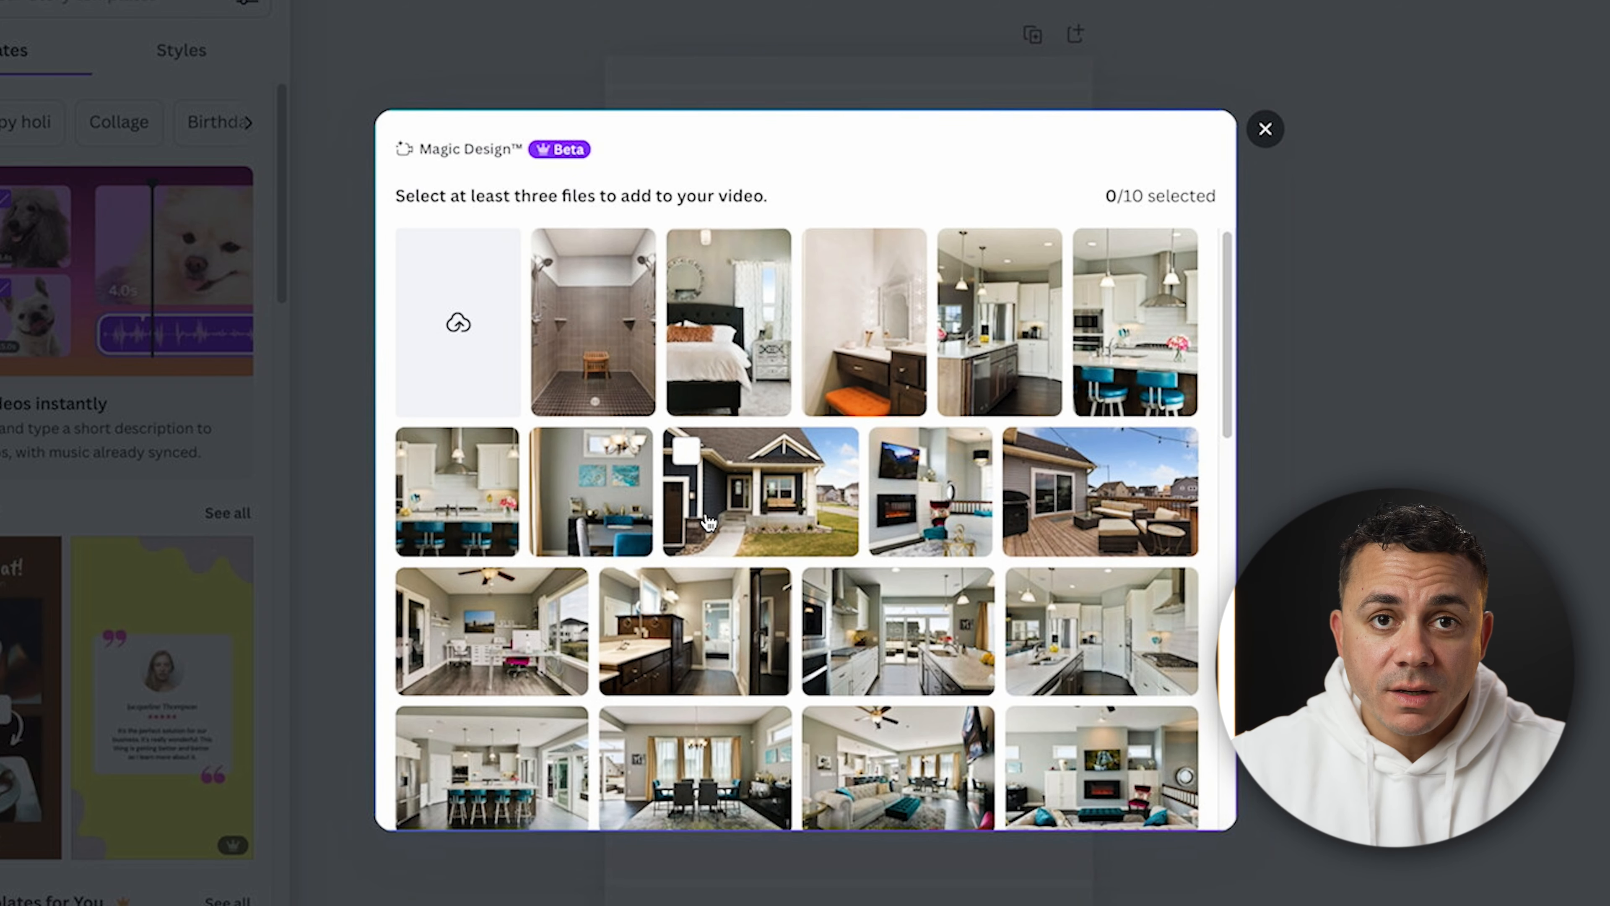
{"action": "left_click", "coordinate": [690, 252]}
{"action": "left_click", "coordinate": [825, 254]}
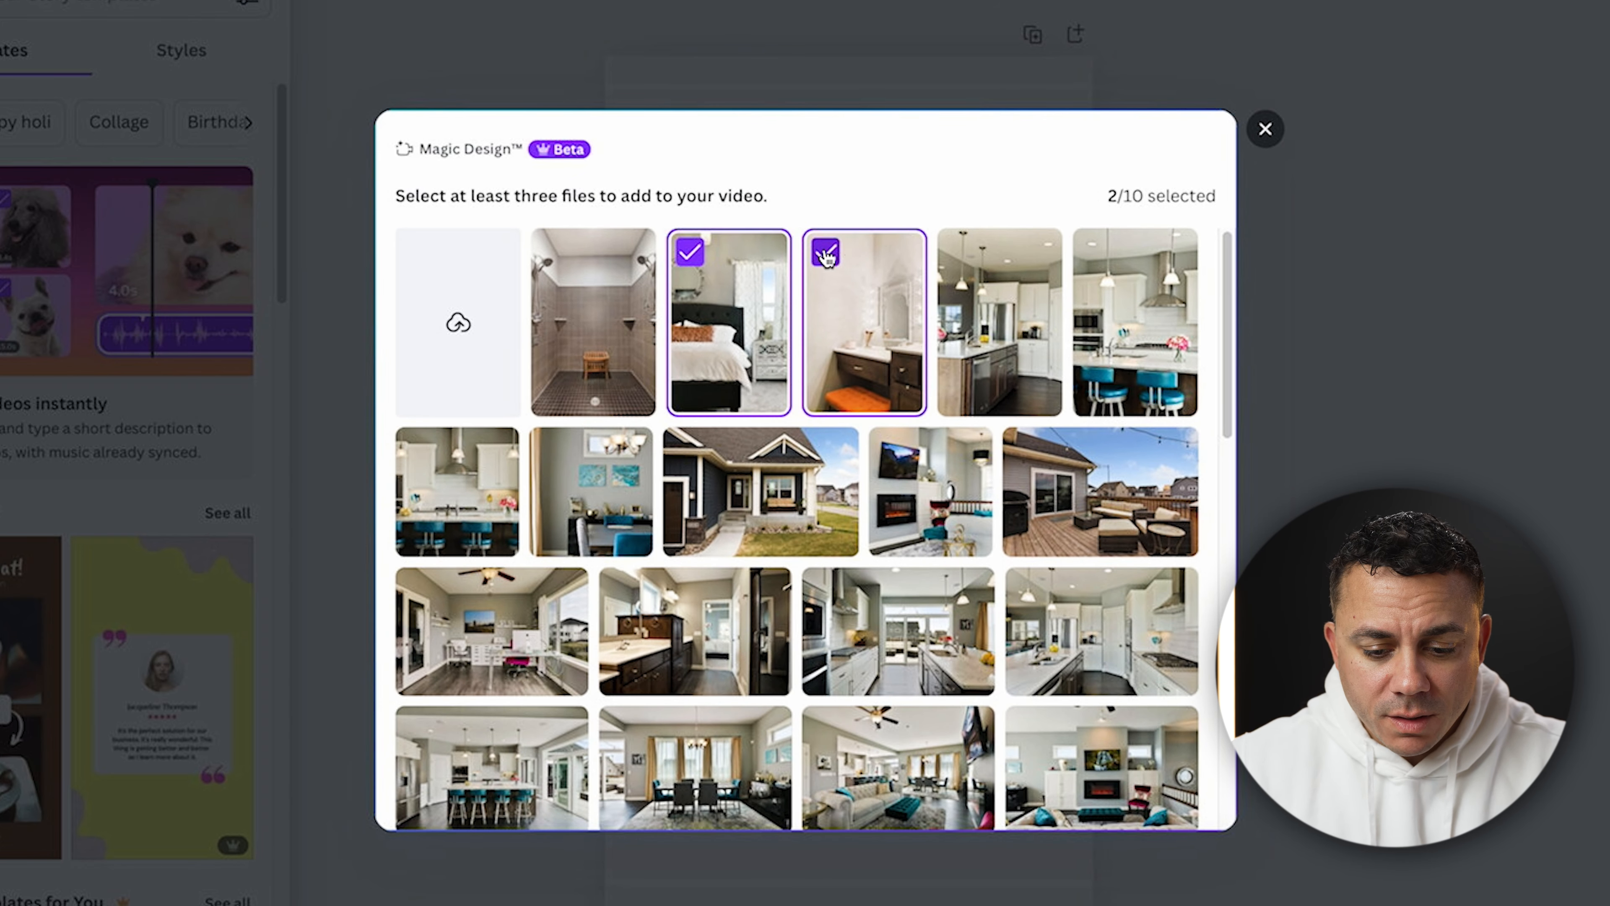
{"action": "left_click", "coordinate": [959, 252]}
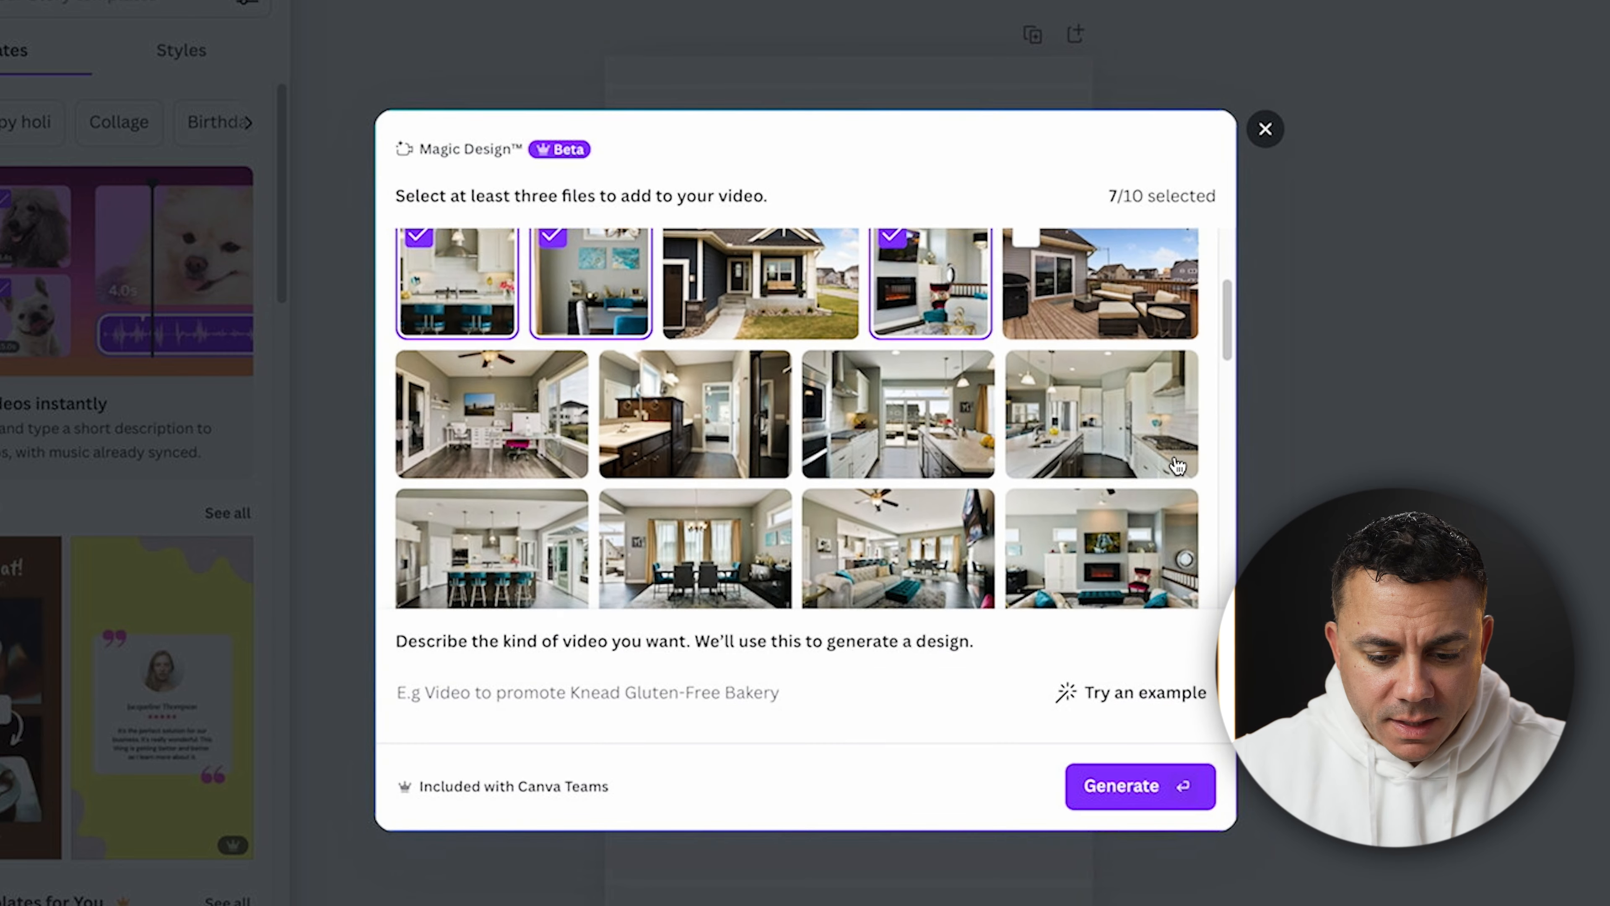
{"action": "scroll", "coordinate": [1177, 466], "scroll_direction": "down", "scroll_amount": 5}
{"action": "scroll", "coordinate": [1178, 466], "scroll_direction": "up", "scroll_amount": 10}
{"action": "scroll", "coordinate": [1177, 466], "scroll_direction": "down", "scroll_amount": 8}
{"action": "scroll", "coordinate": [1178, 467], "scroll_direction": "up", "scroll_amount": 2}
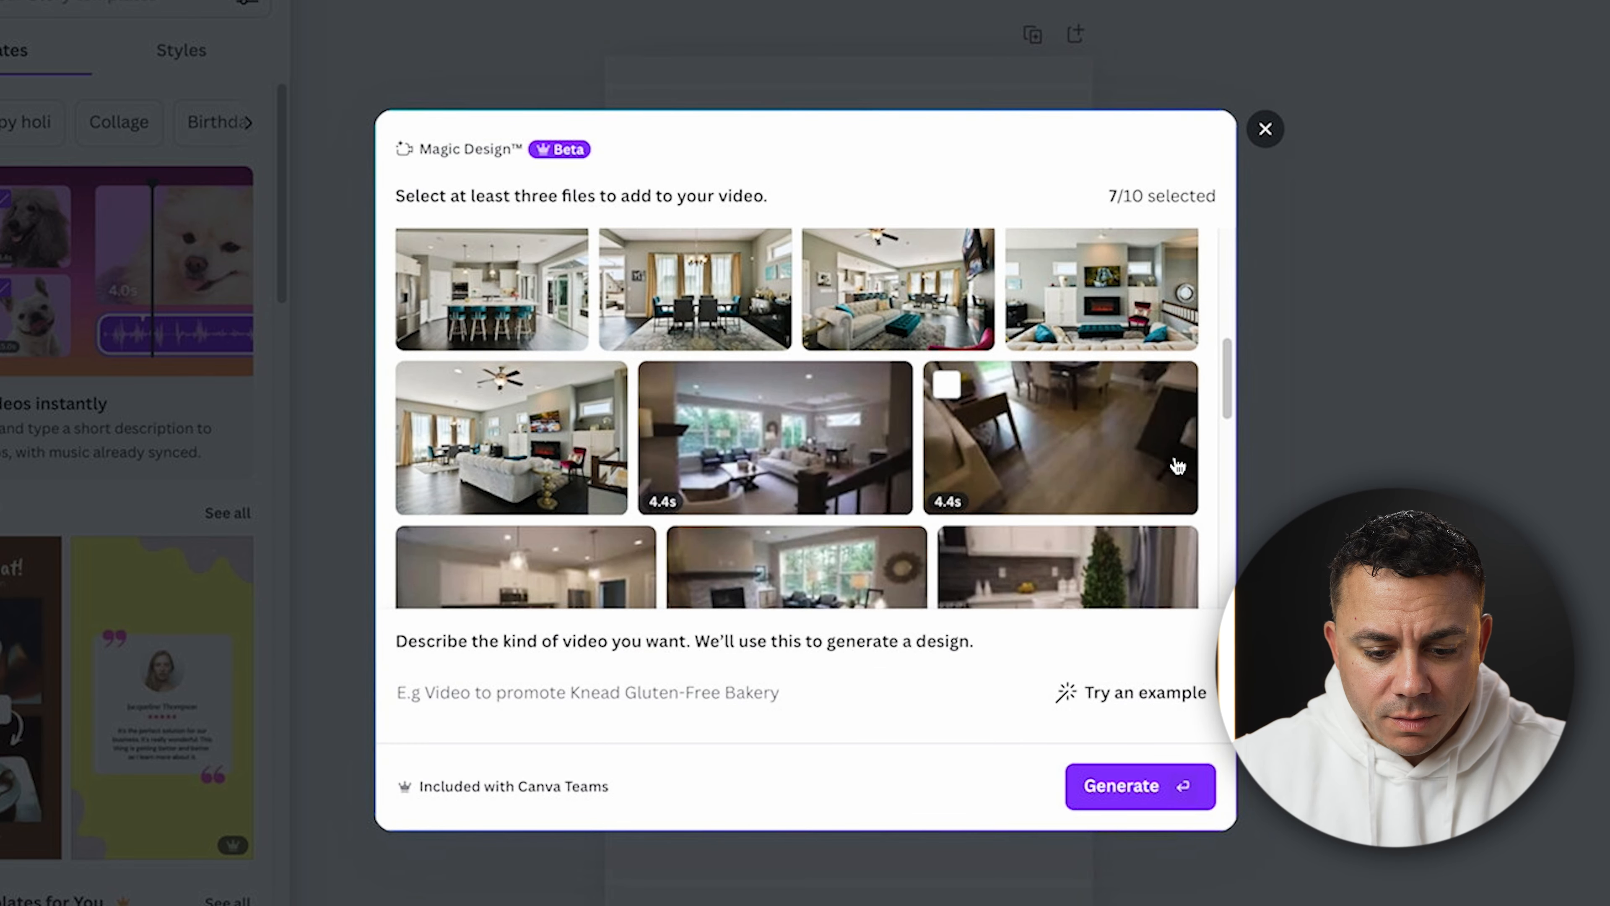
{"action": "scroll", "coordinate": [1178, 466], "scroll_direction": "up", "scroll_amount": 5}
{"action": "left_click", "coordinate": [898, 480]}
{"action": "left_click", "coordinate": [491, 480]}
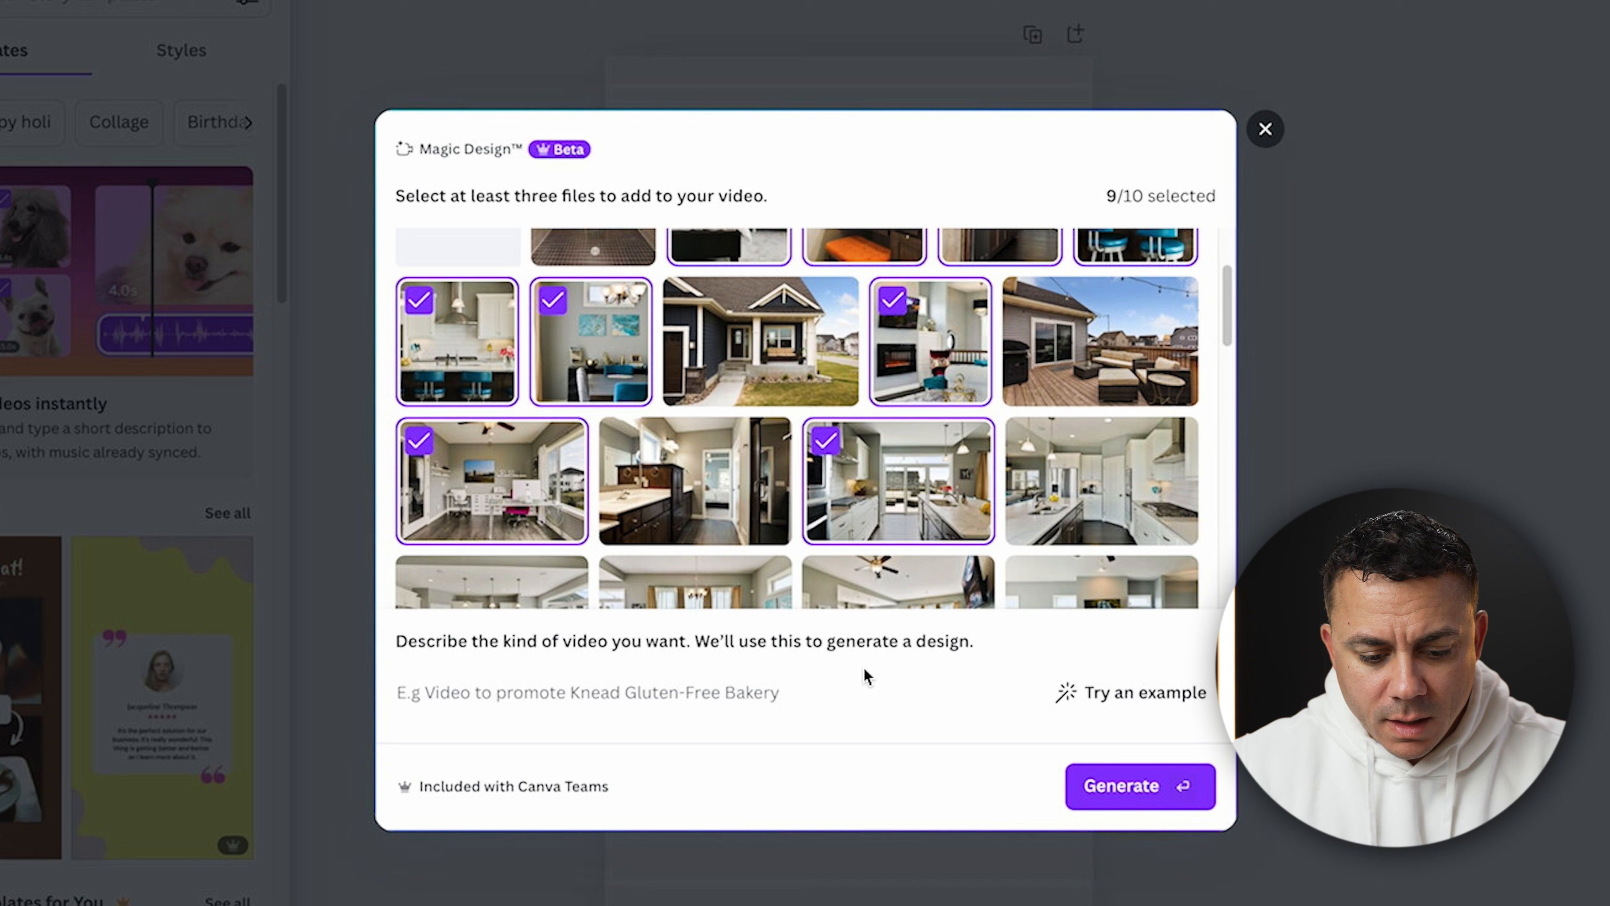
- Describe the video as an "elegant video tour for" the property's street address, and generate it
{"action": "left_click", "coordinate": [737, 706]}
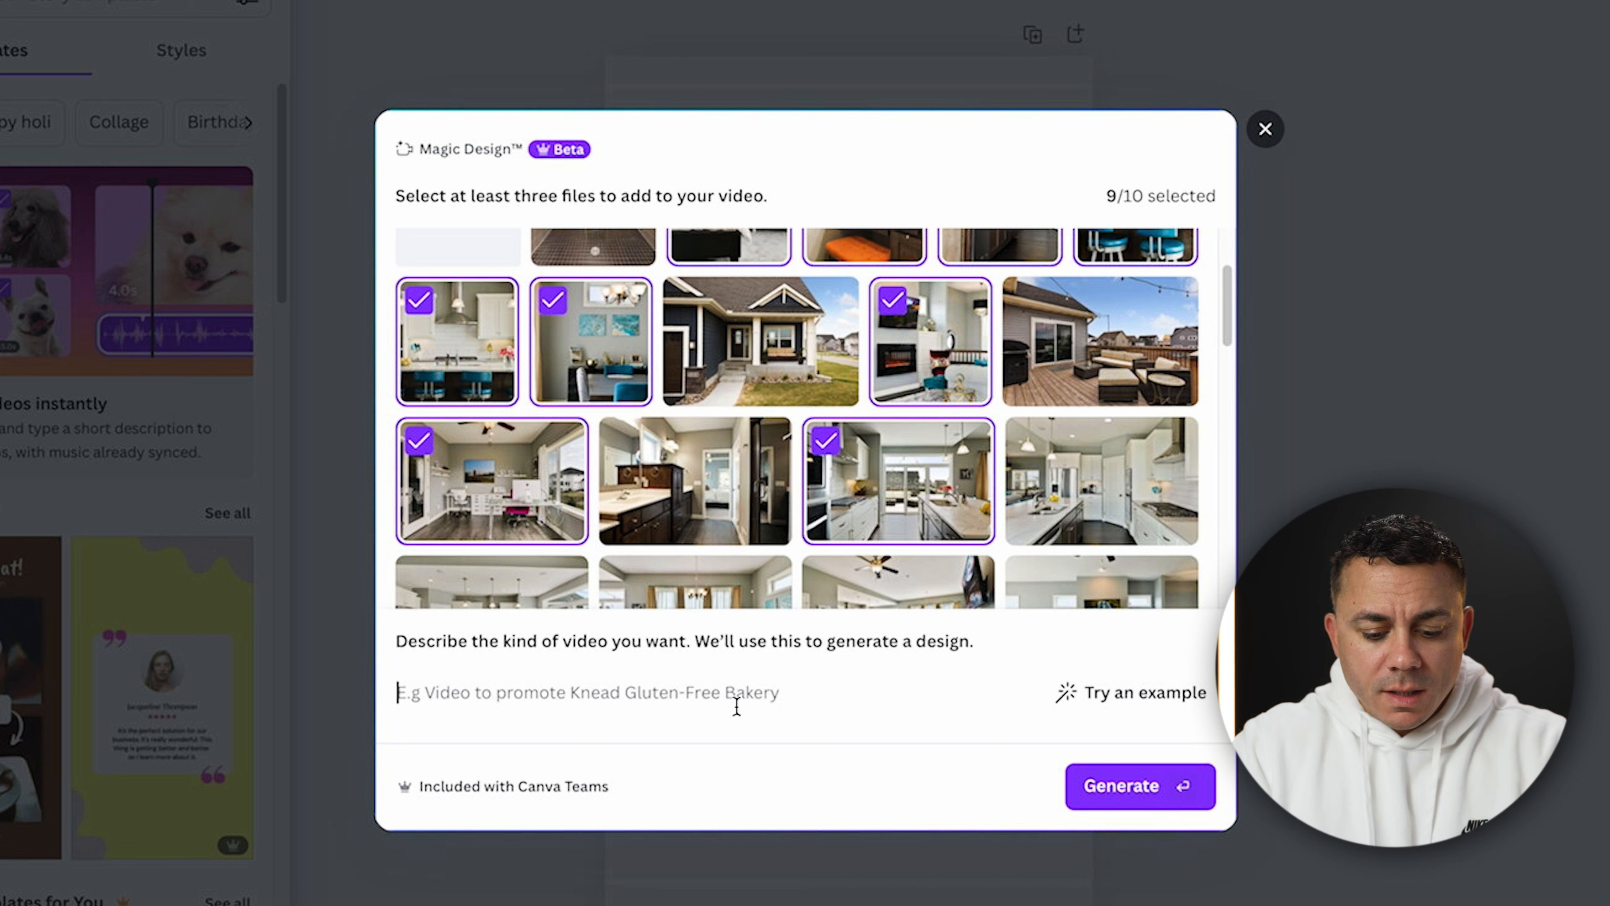
{"action": "type", "text": "elegant video tour for 123 M"}
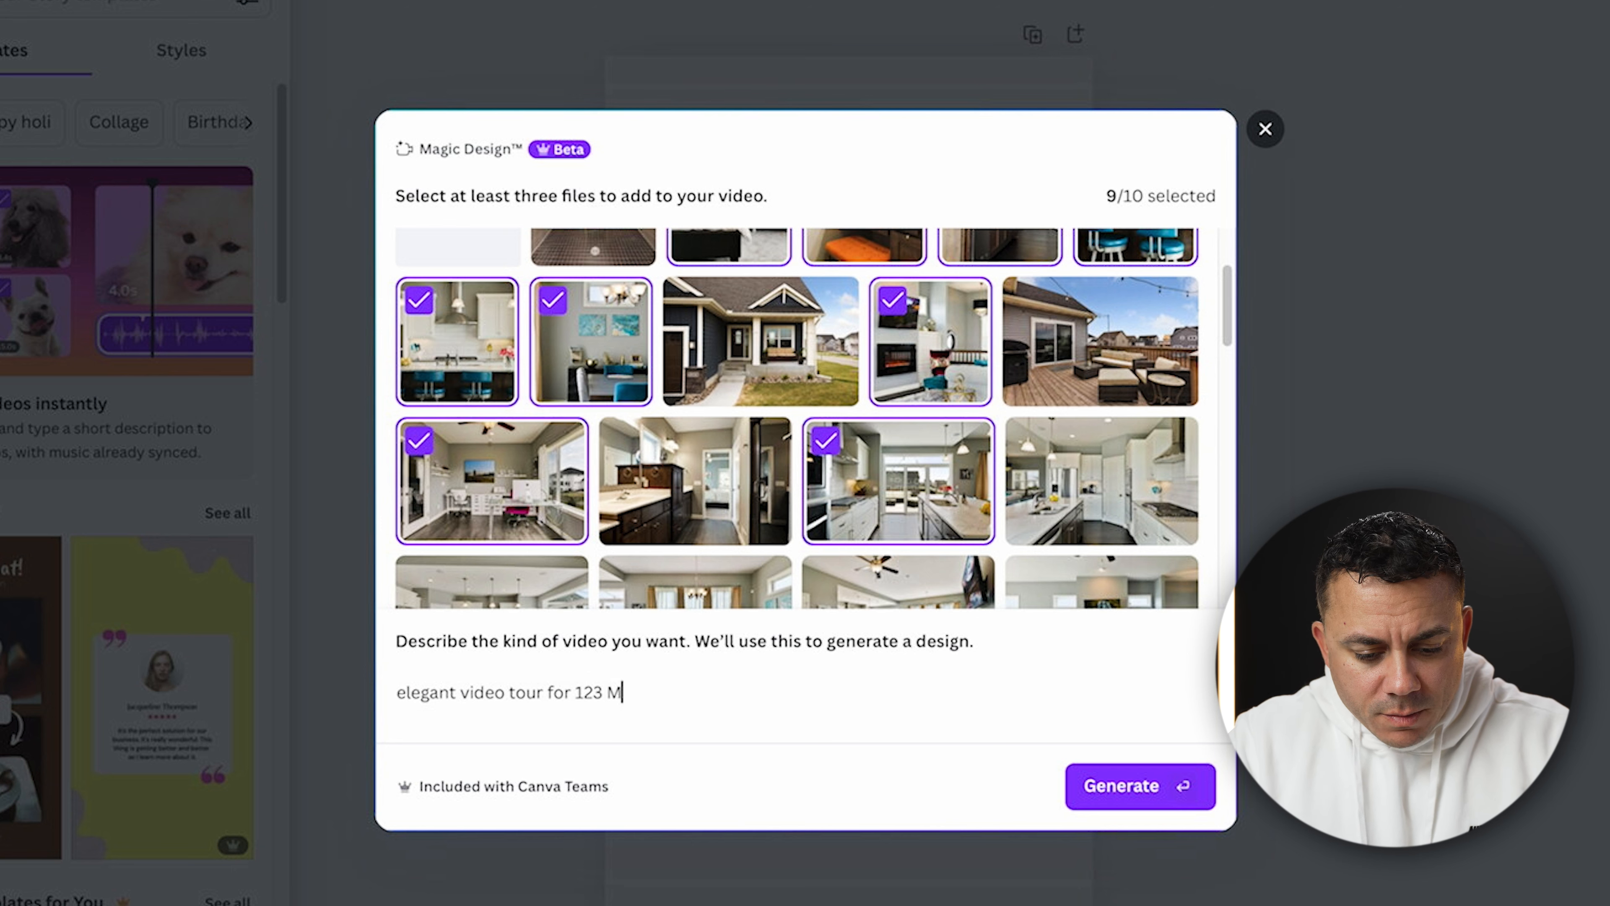
{"action": "type", "text": "ain Street"}
{"action": "left_click", "coordinate": [1106, 785]}
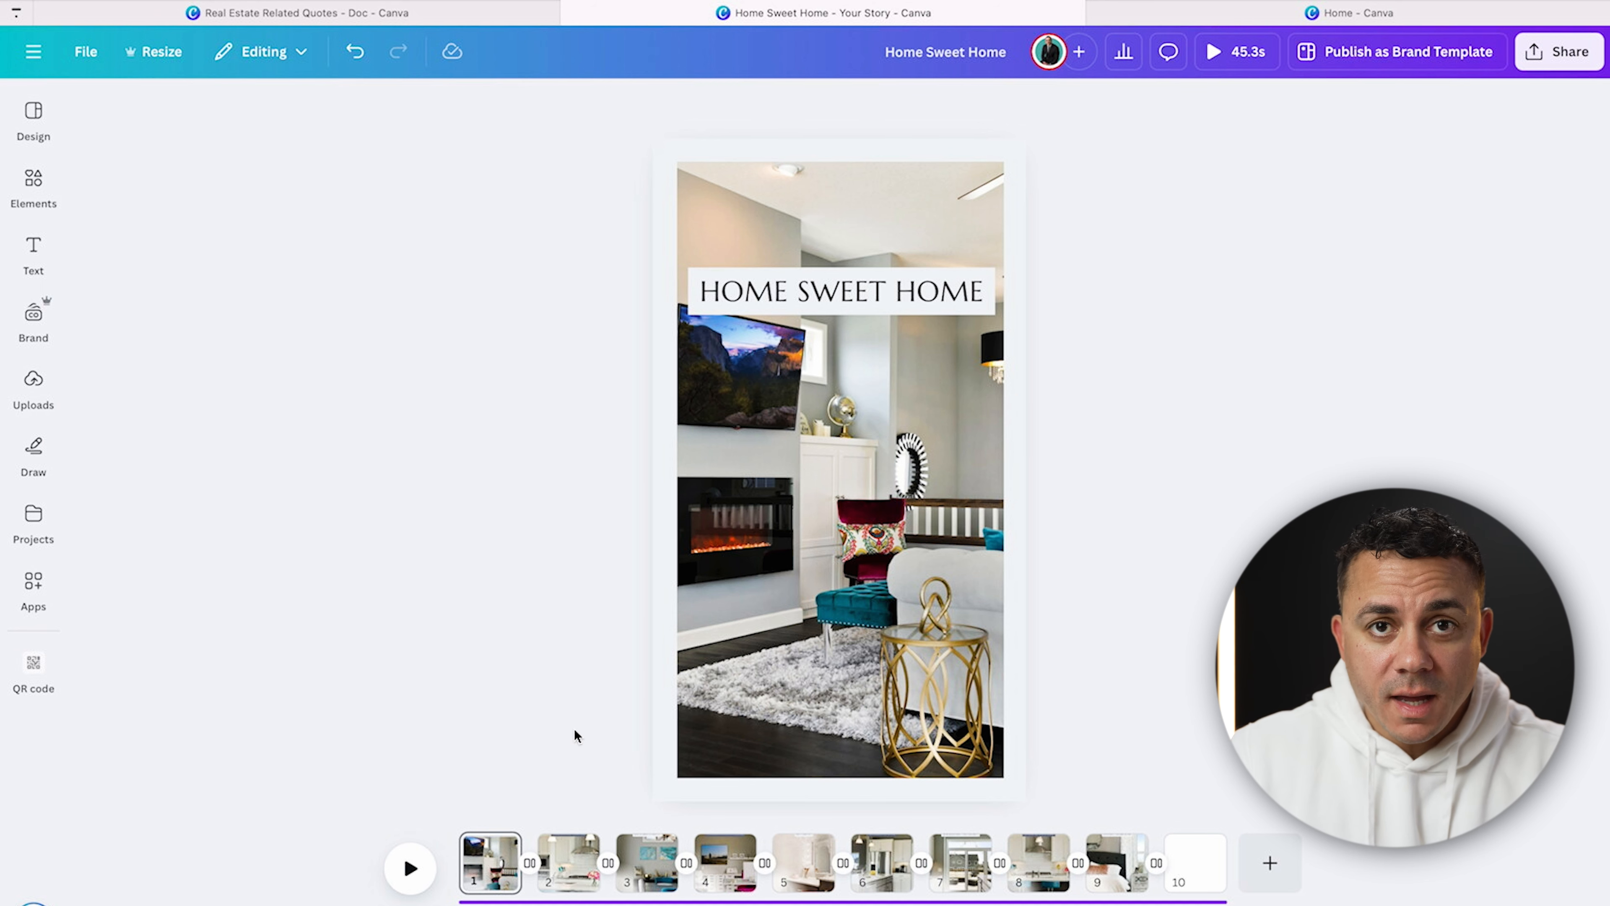
- Play the generated video, preview its third page, and select the soundtrack
{"action": "left_click", "coordinate": [411, 868]}
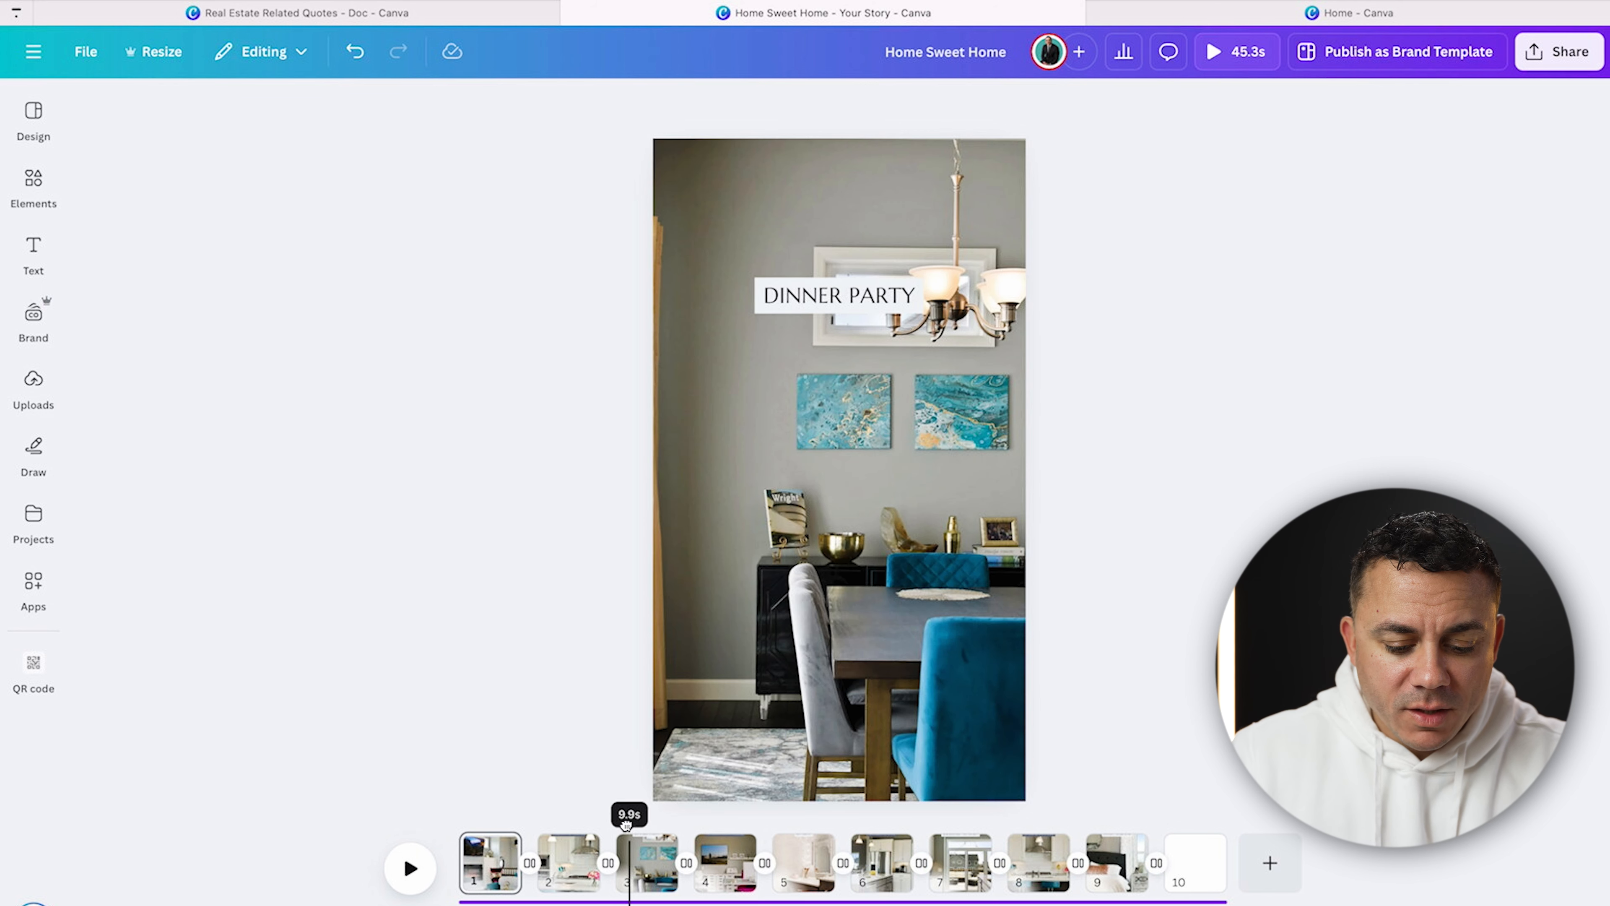
{"action": "left_click", "coordinate": [640, 865]}
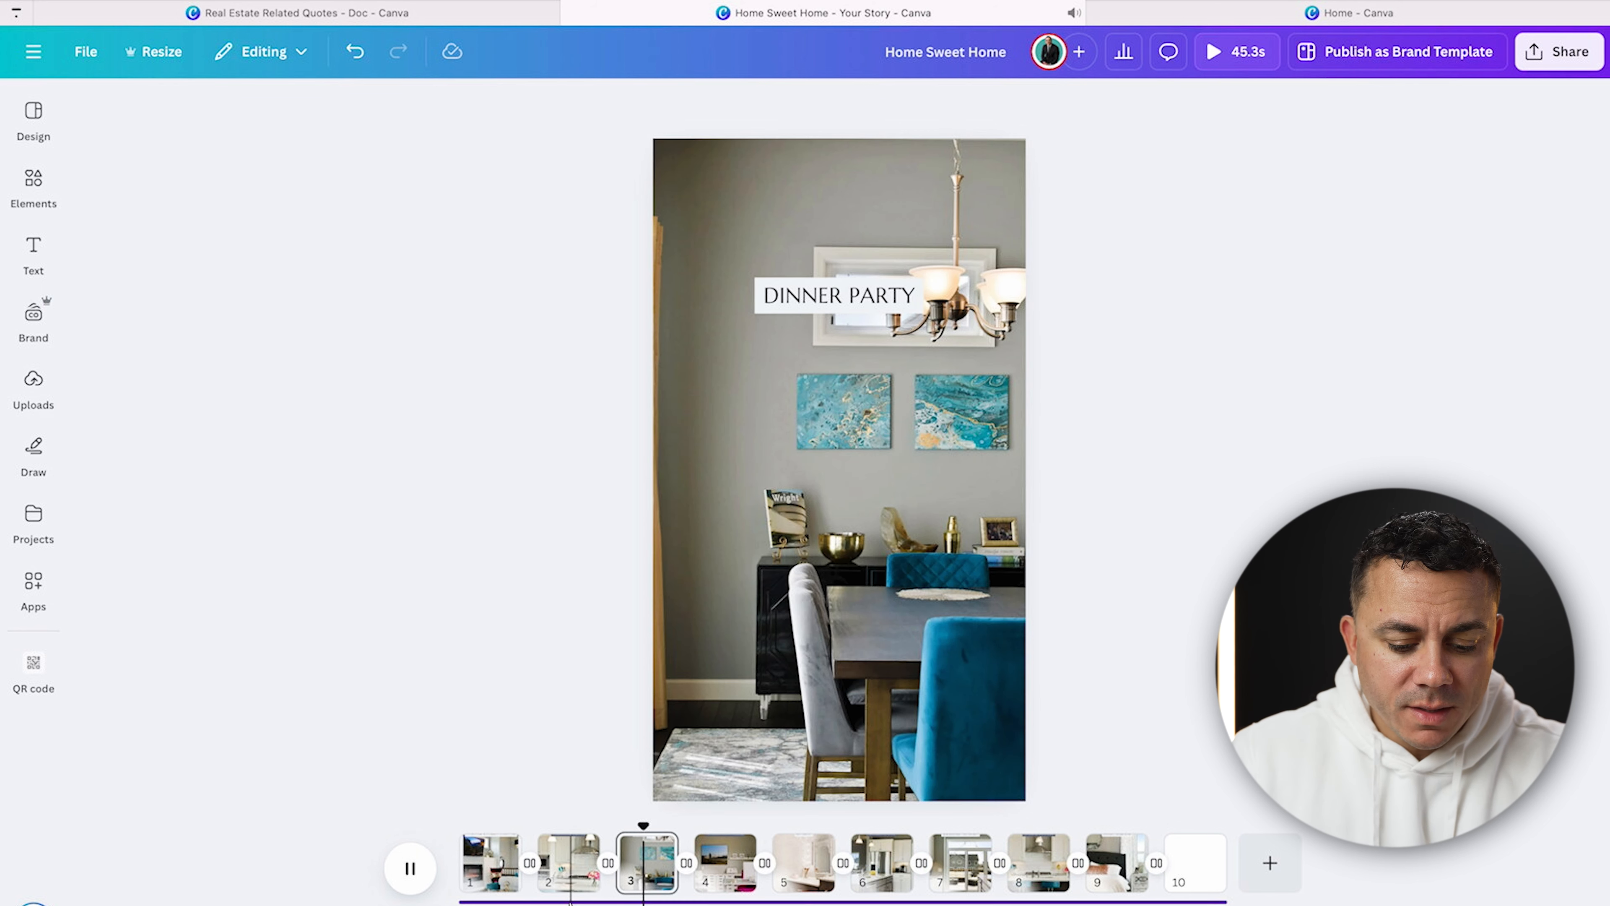
{"action": "left_click", "coordinate": [566, 900]}
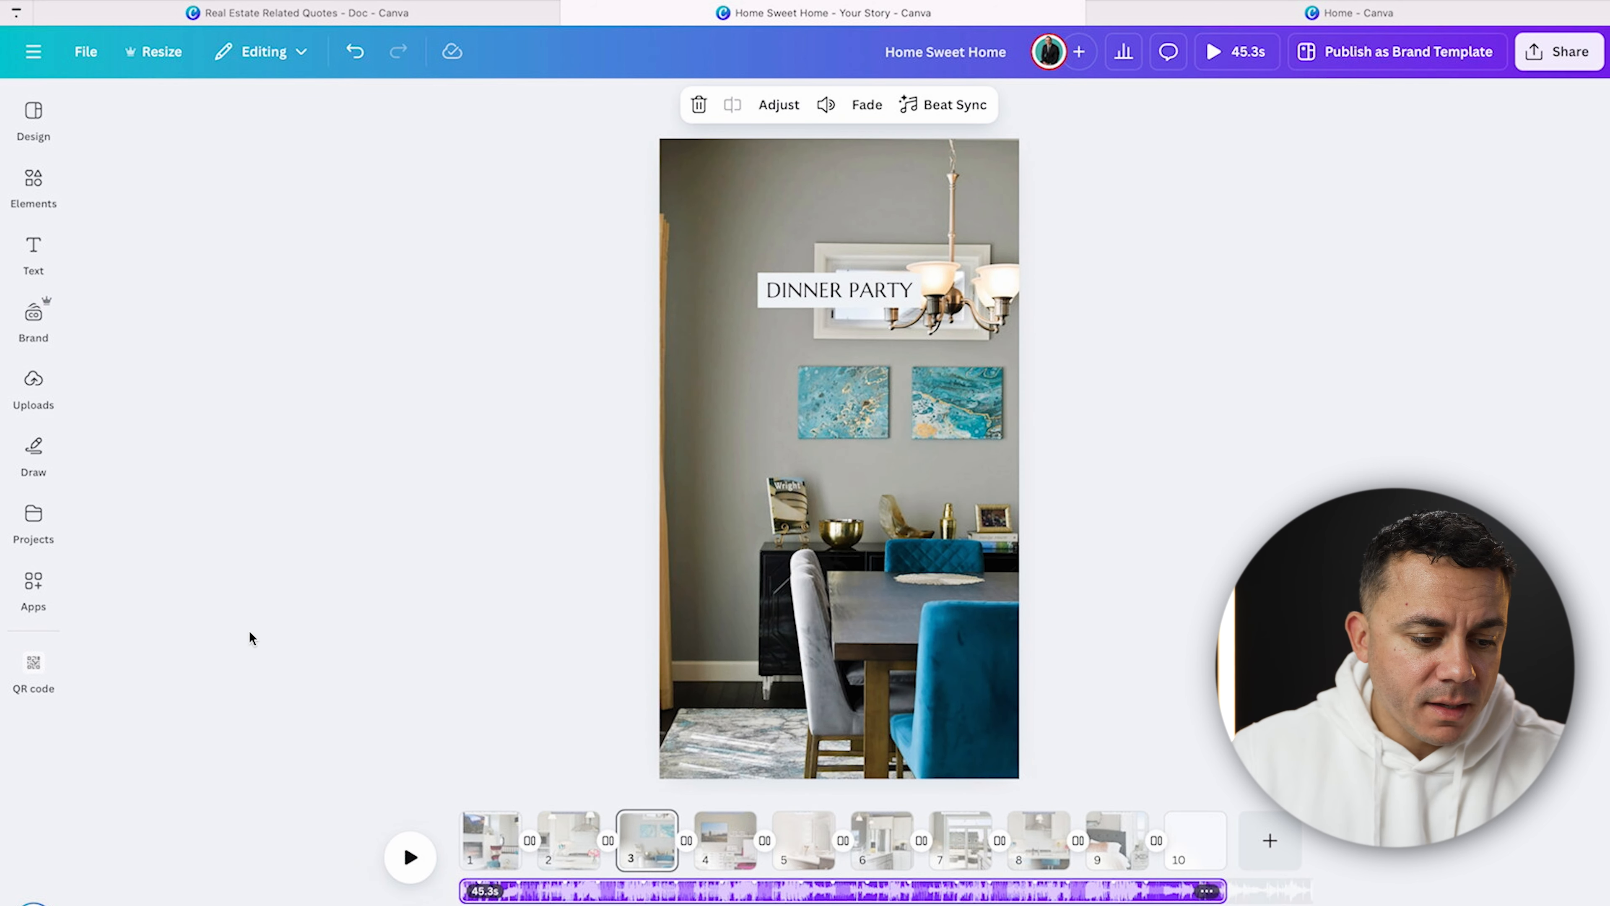
- Look through the uploads, brand and elements options, and view the transition settings between the first and second pages
{"action": "left_click", "coordinate": [33, 387]}
{"action": "left_click", "coordinate": [34, 321]}
{"action": "left_click", "coordinate": [32, 191]}
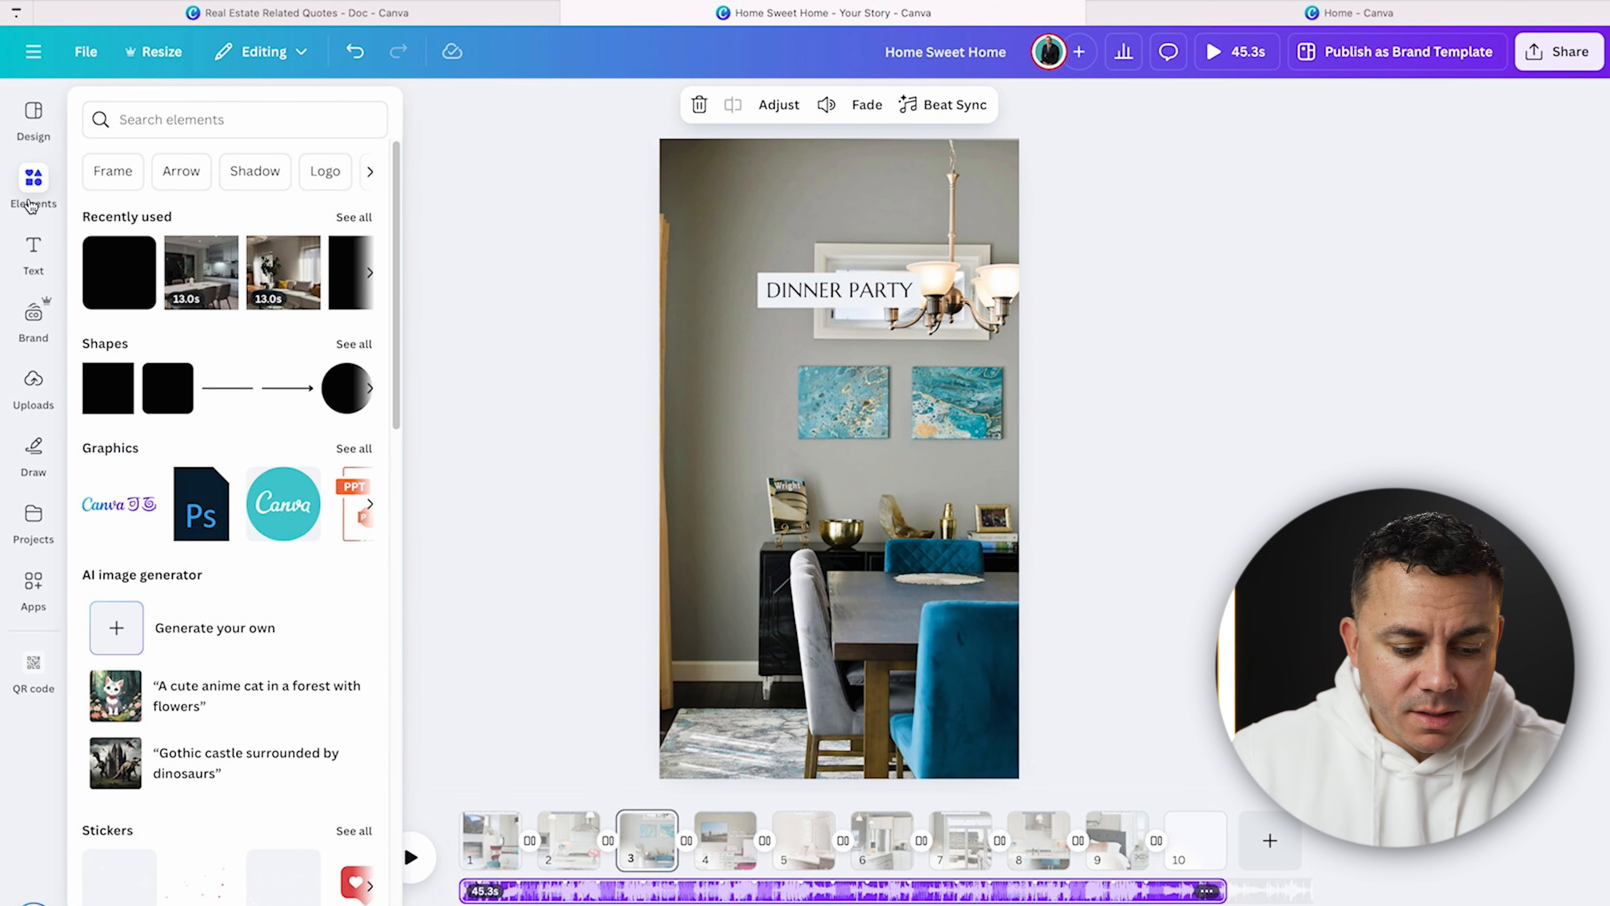
{"action": "left_click", "coordinate": [406, 625]}
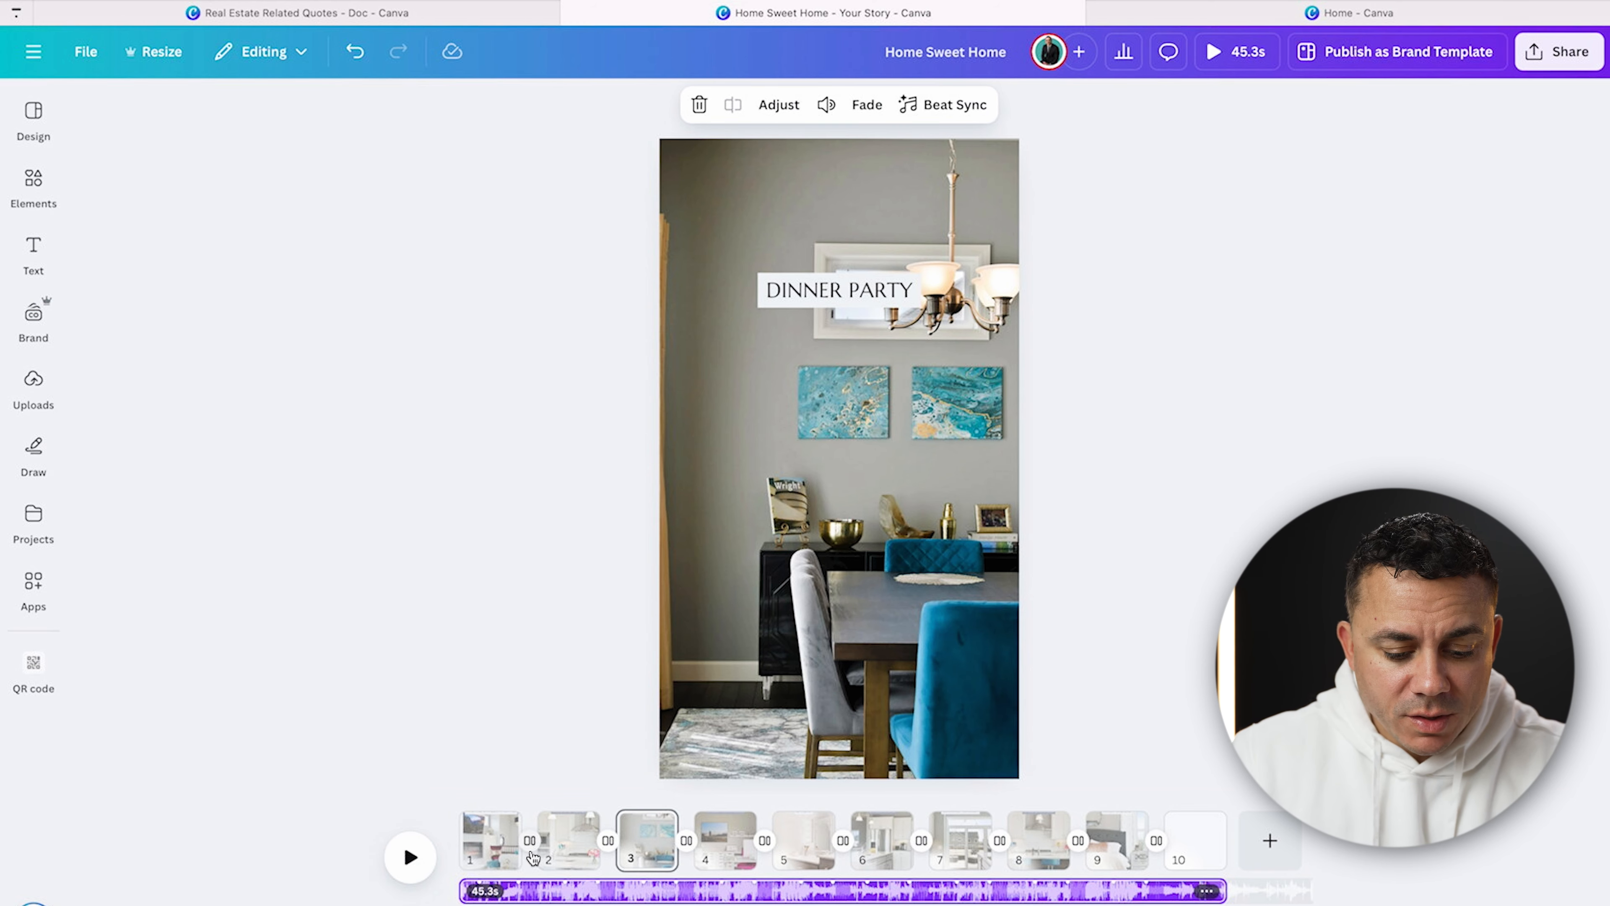
{"action": "left_click", "coordinate": [530, 842]}
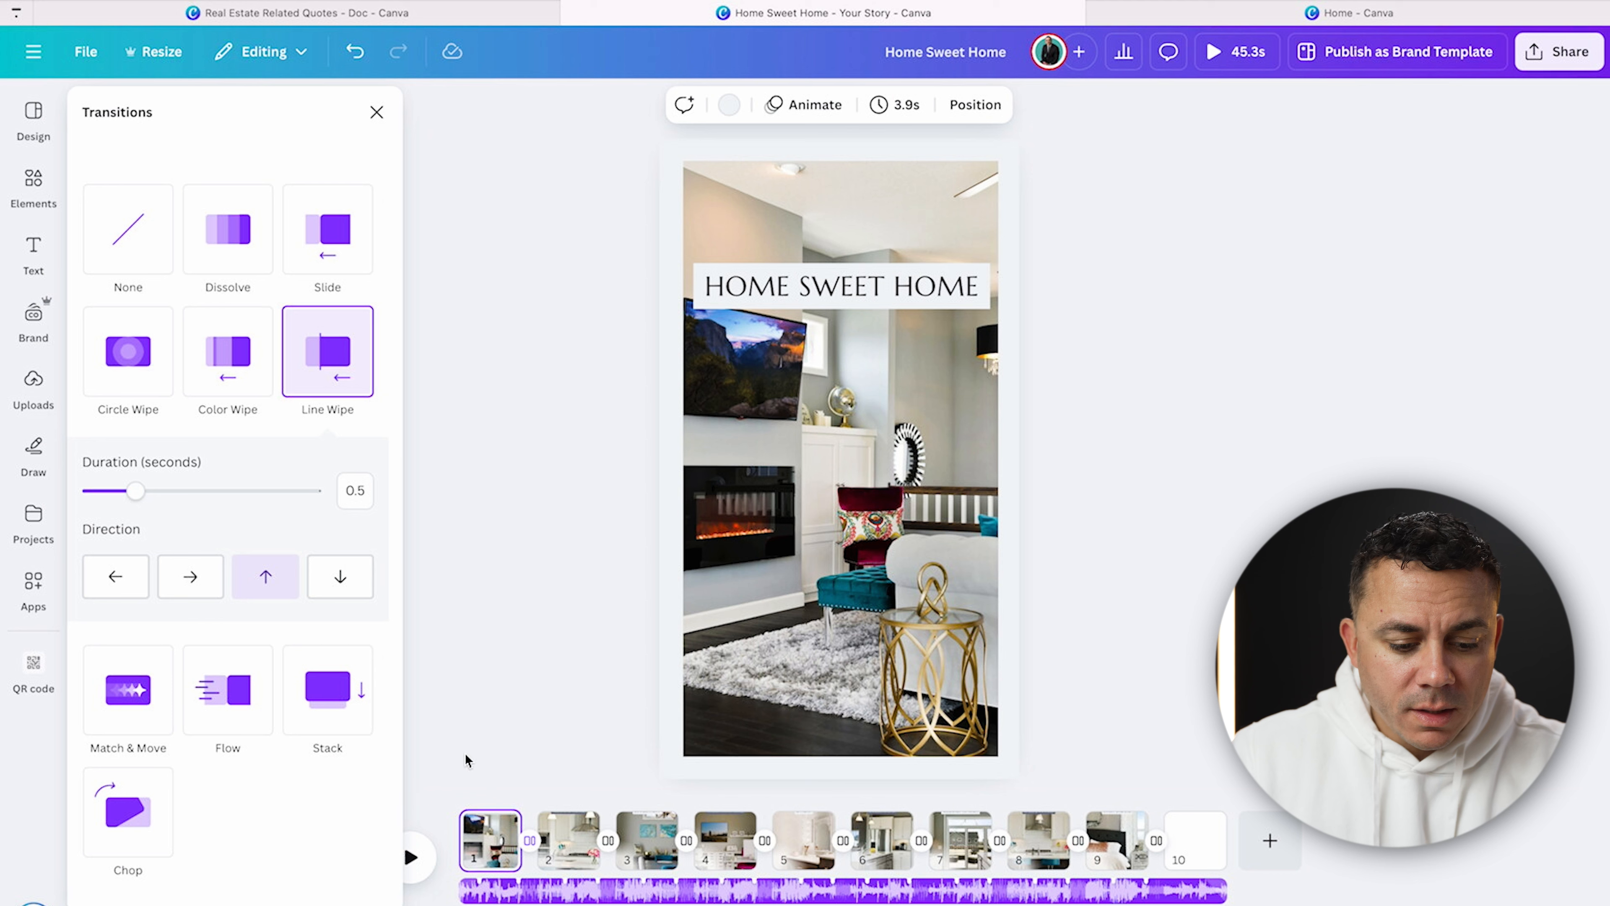
{"action": "left_click", "coordinate": [488, 524]}
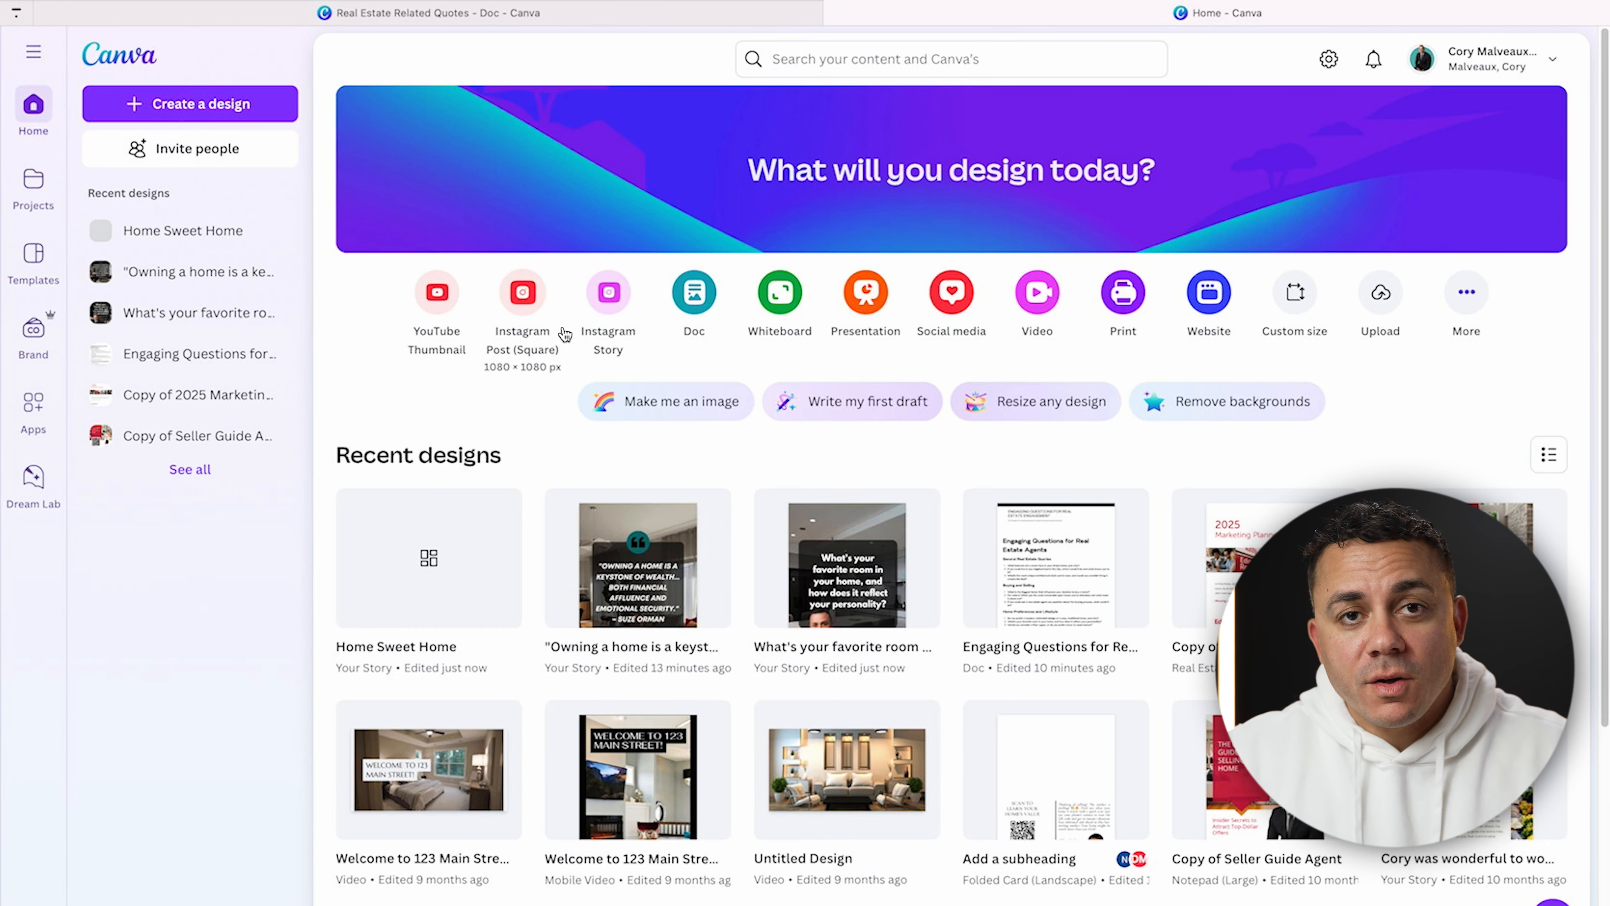
- Create a new Instagram Story, search templates for "this or that", and apply the green-bordered Spring and Summer quiz template
{"action": "left_click", "coordinate": [236, 106]}
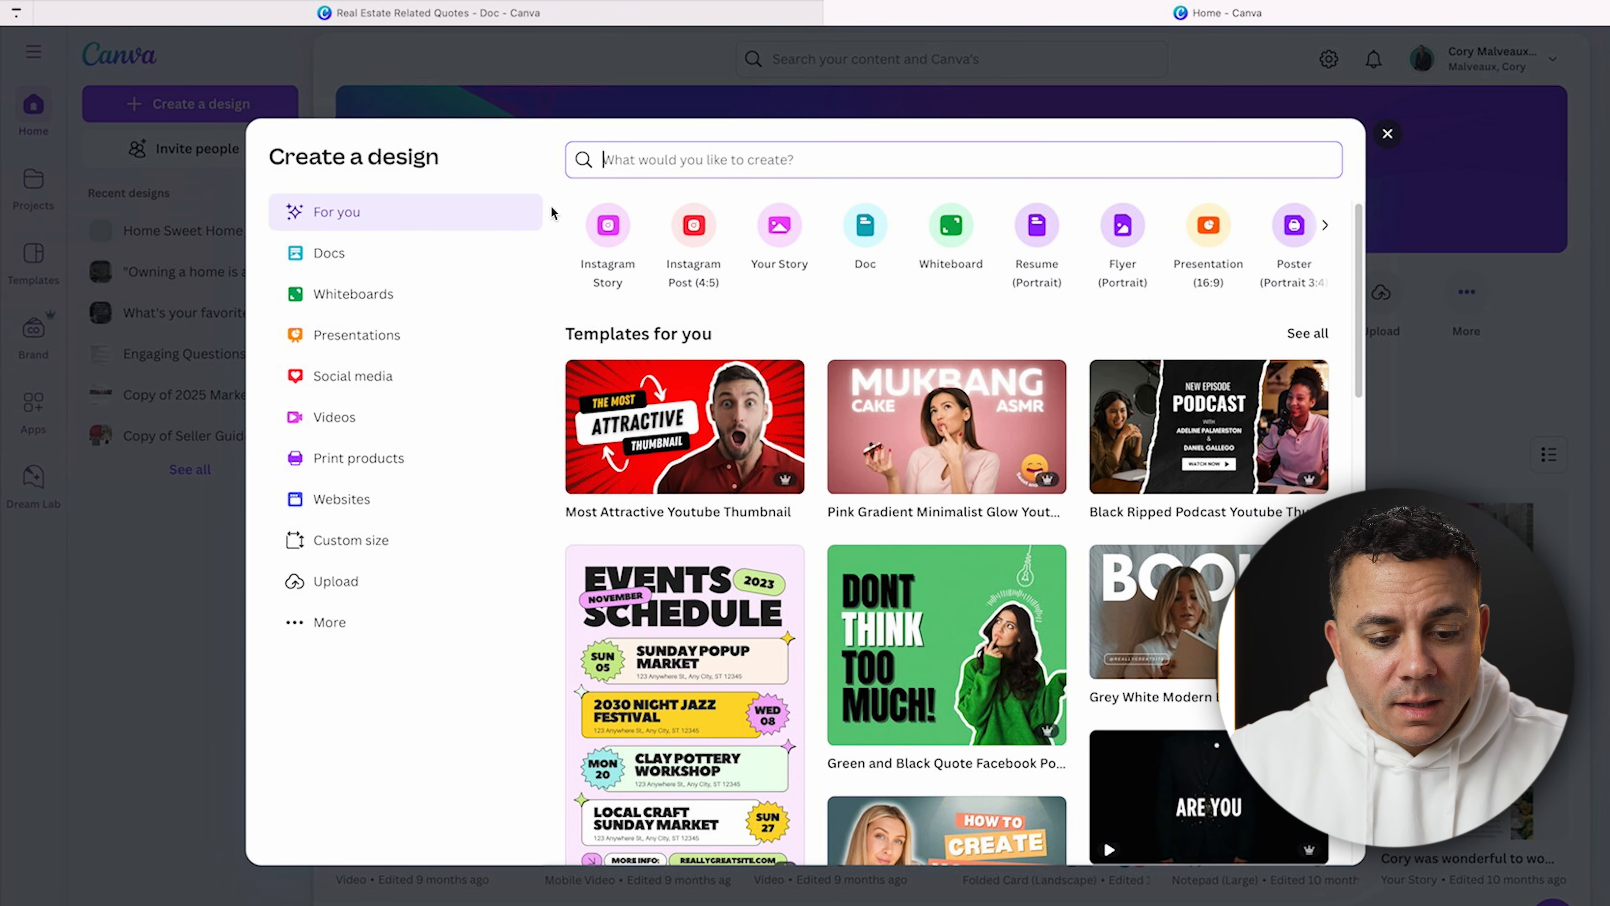
{"action": "left_click", "coordinate": [607, 248]}
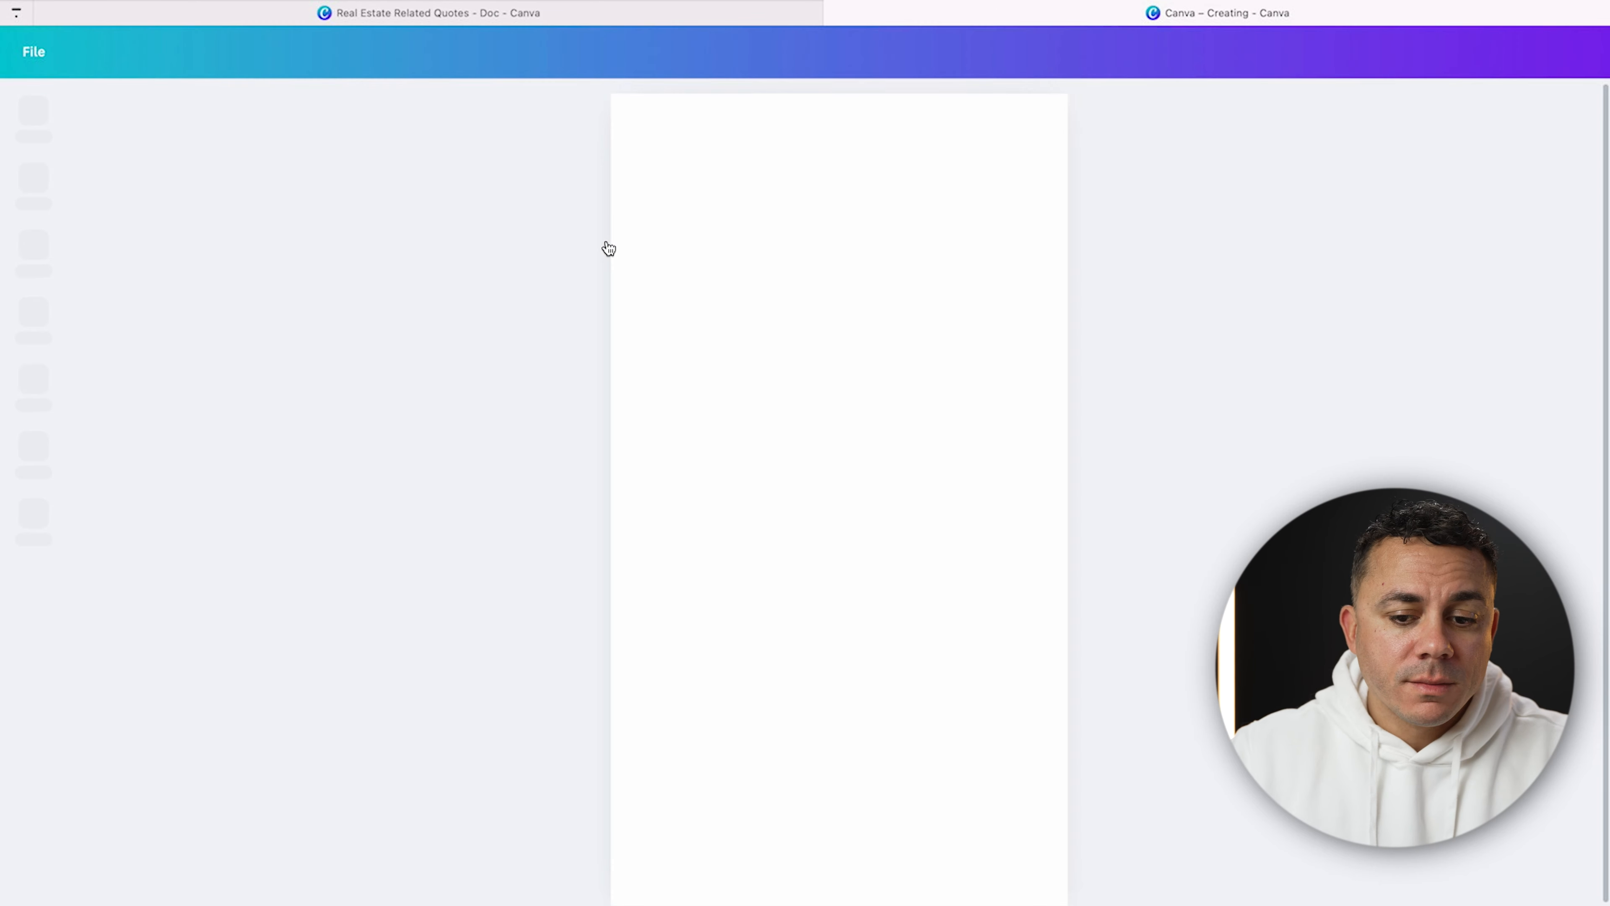
{"action": "left_click", "coordinate": [124, 119]}
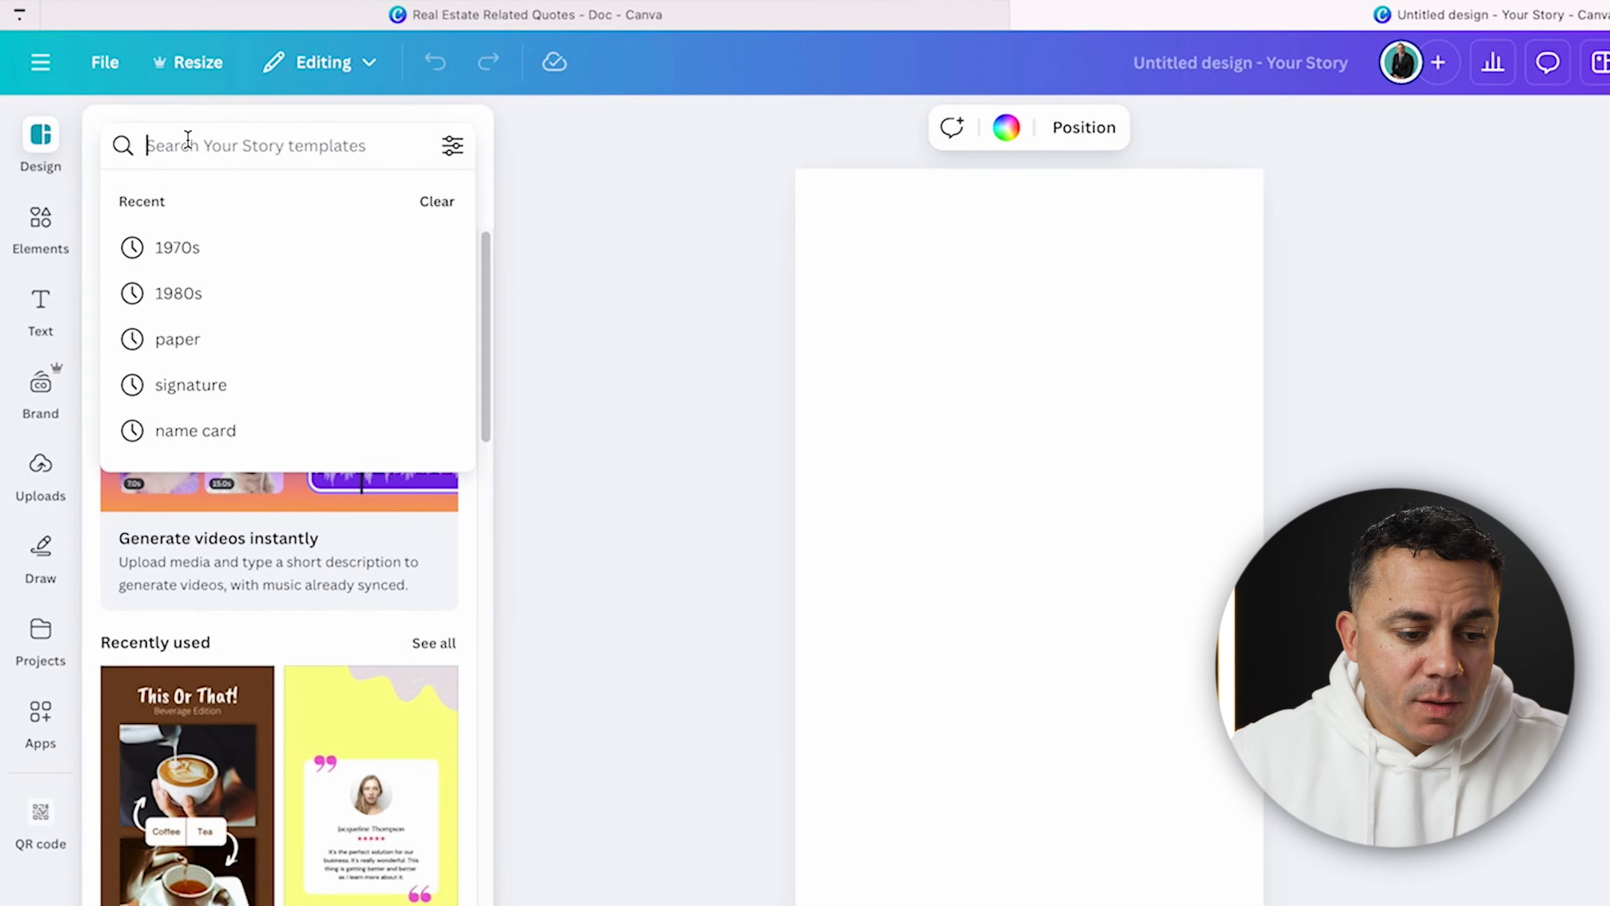
{"action": "type", "text": "this or that"}
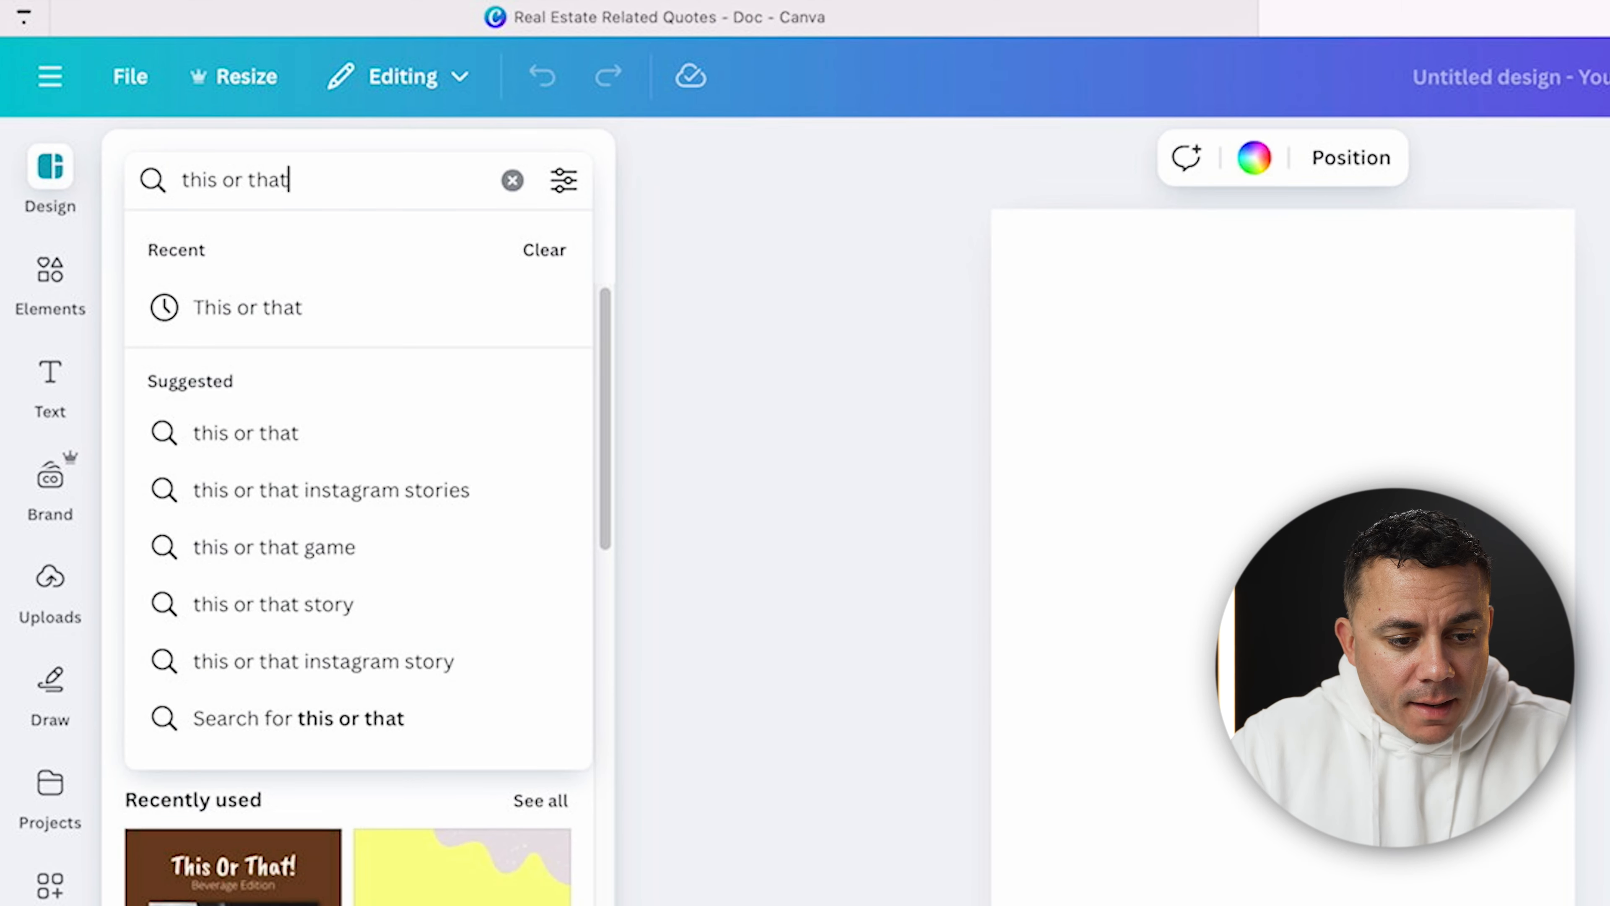
{"action": "key", "text": "Return"}
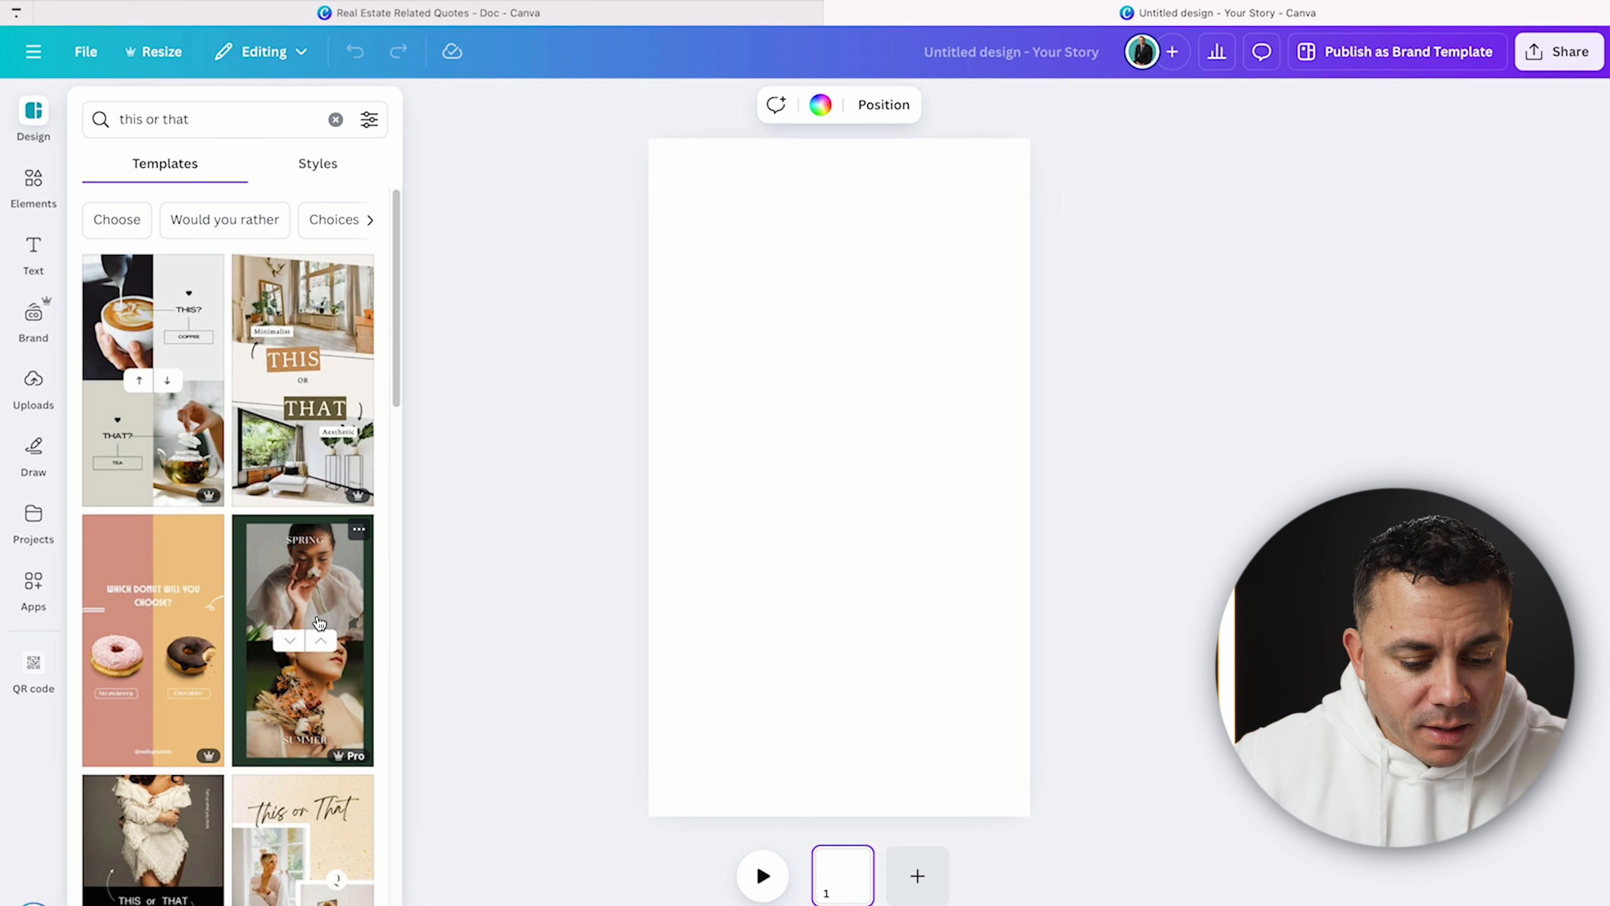
{"action": "left_click", "coordinate": [319, 623]}
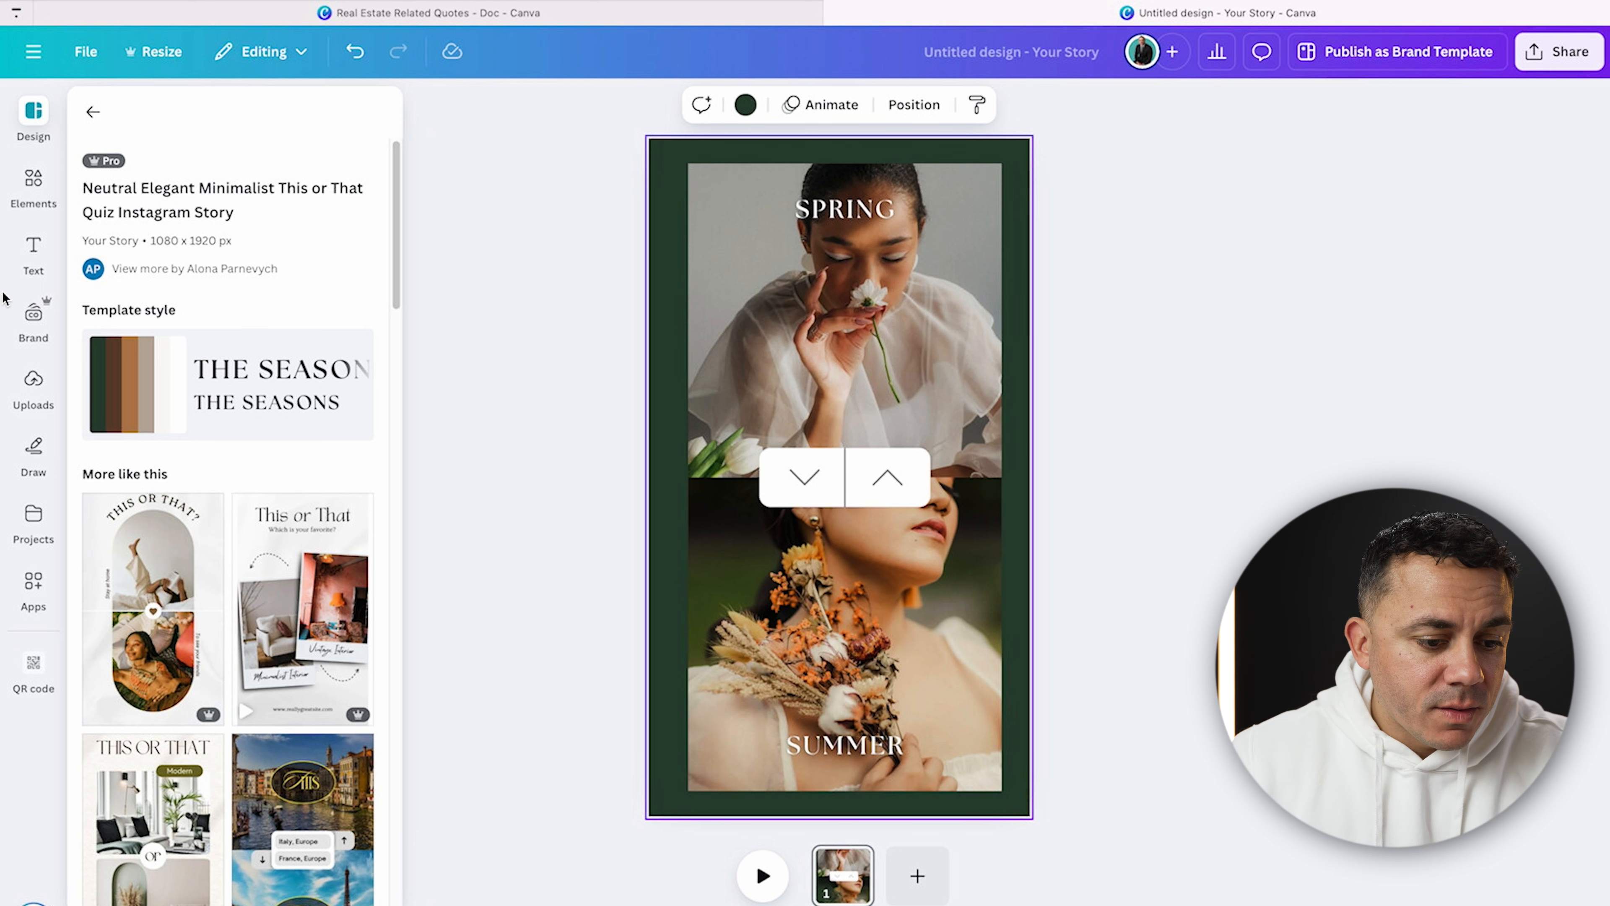
- Search photos for "white kitchen" and place the one with black pendant lamps in the template's upper photo frame
{"action": "left_click", "coordinate": [33, 184]}
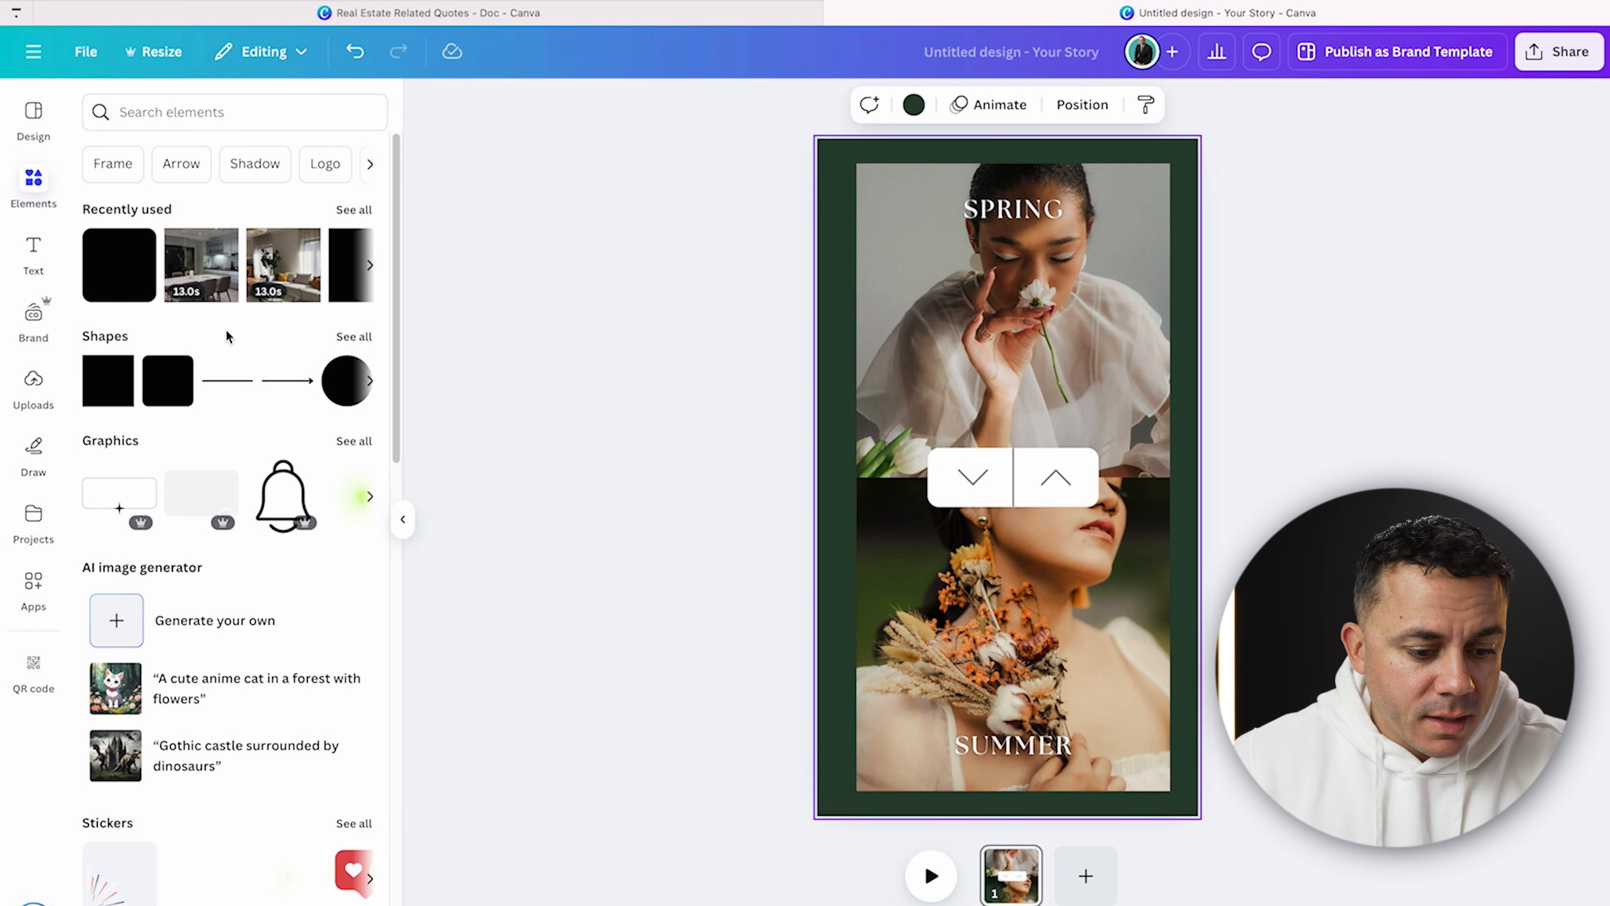
{"action": "scroll", "coordinate": [215, 489], "scroll_direction": "down", "scroll_amount": 3}
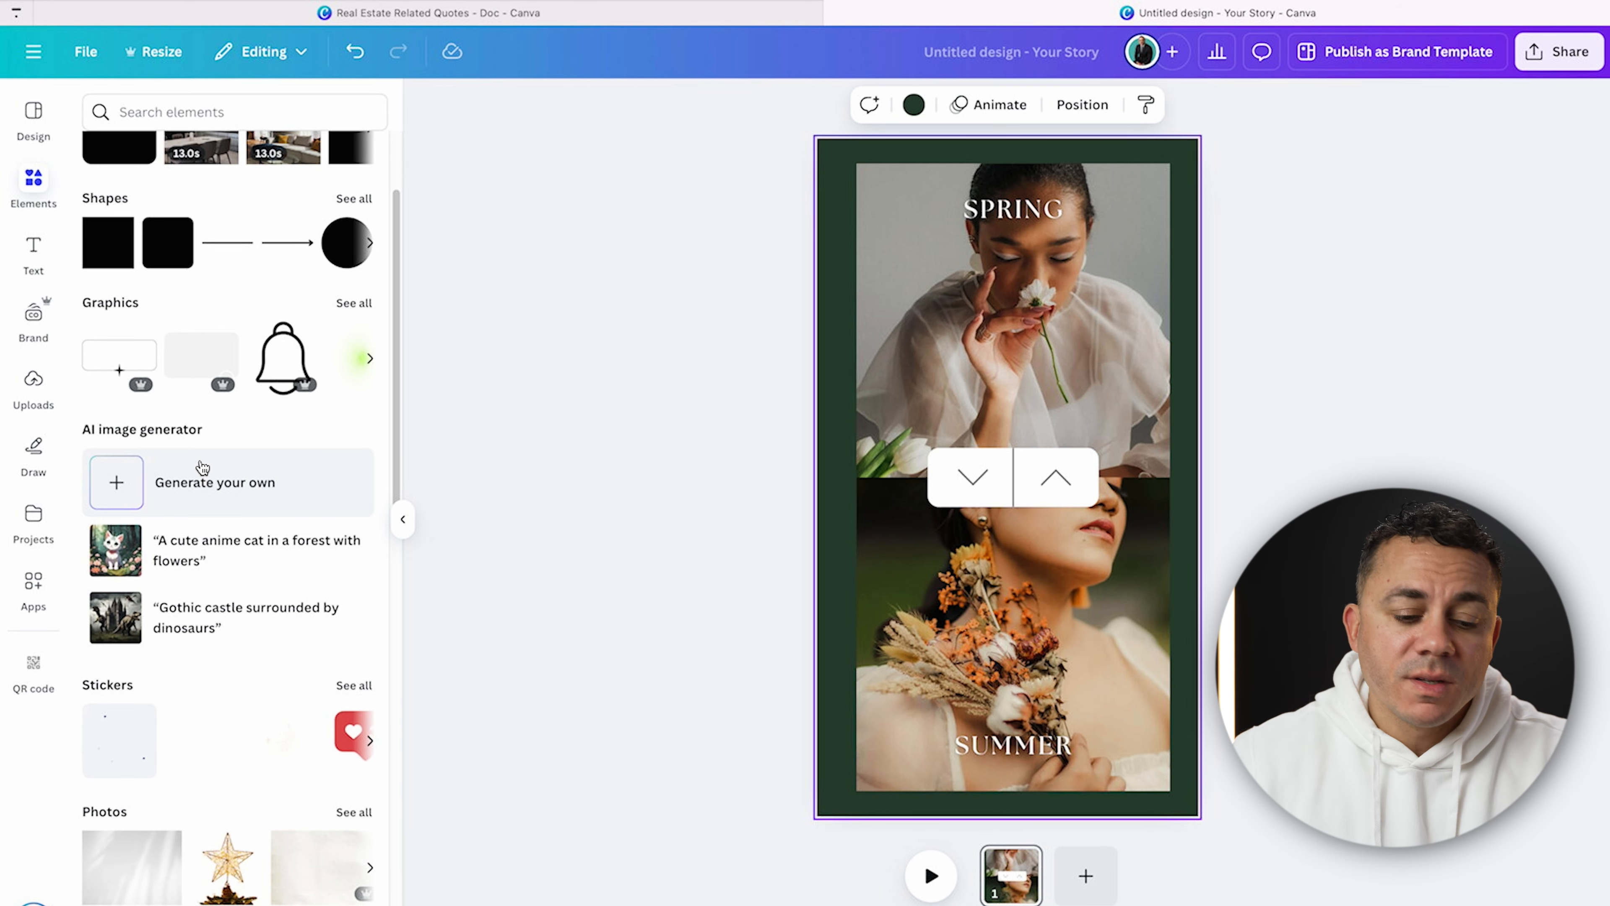
{"action": "scroll", "coordinate": [201, 468], "scroll_direction": "down", "scroll_amount": 10}
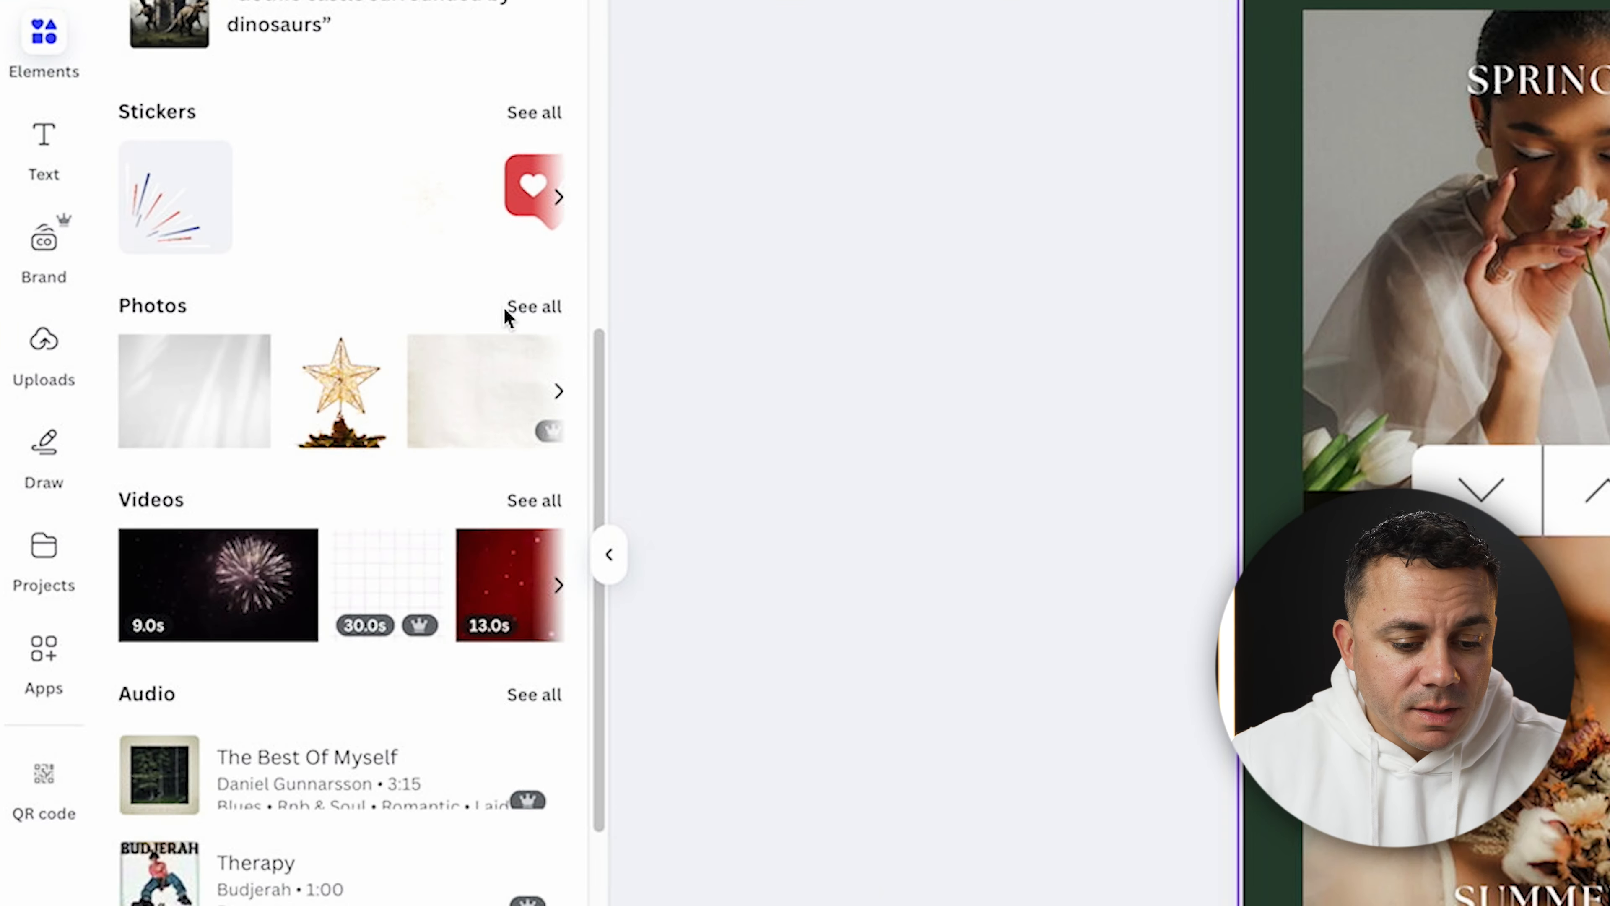
{"action": "left_click", "coordinate": [519, 308]}
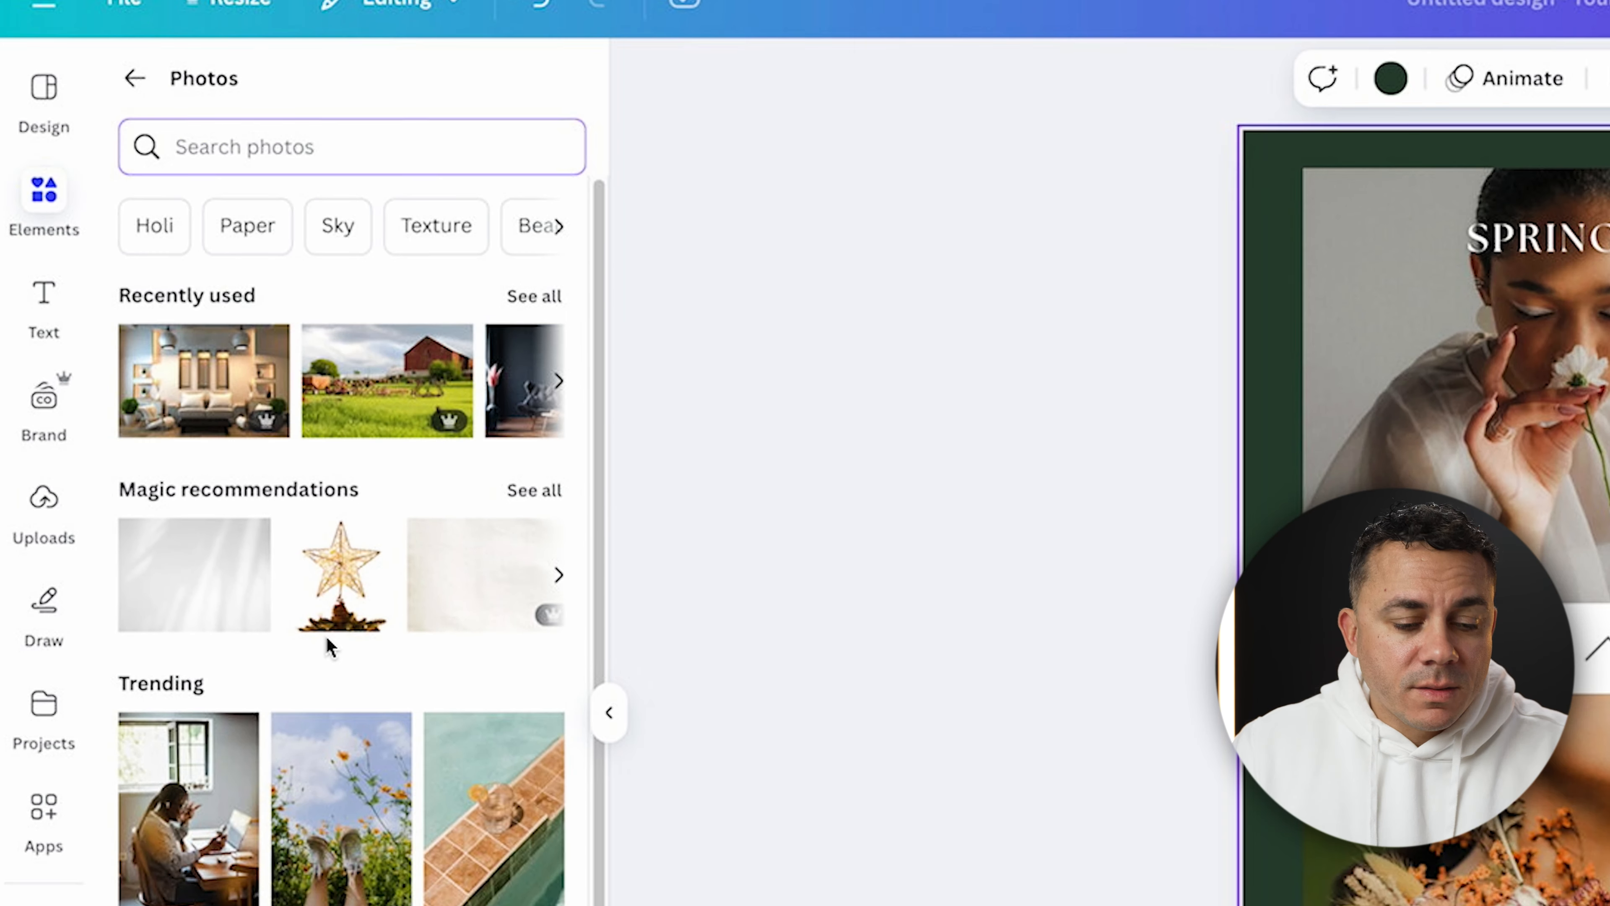
{"action": "type", "text": "white kitchen"}
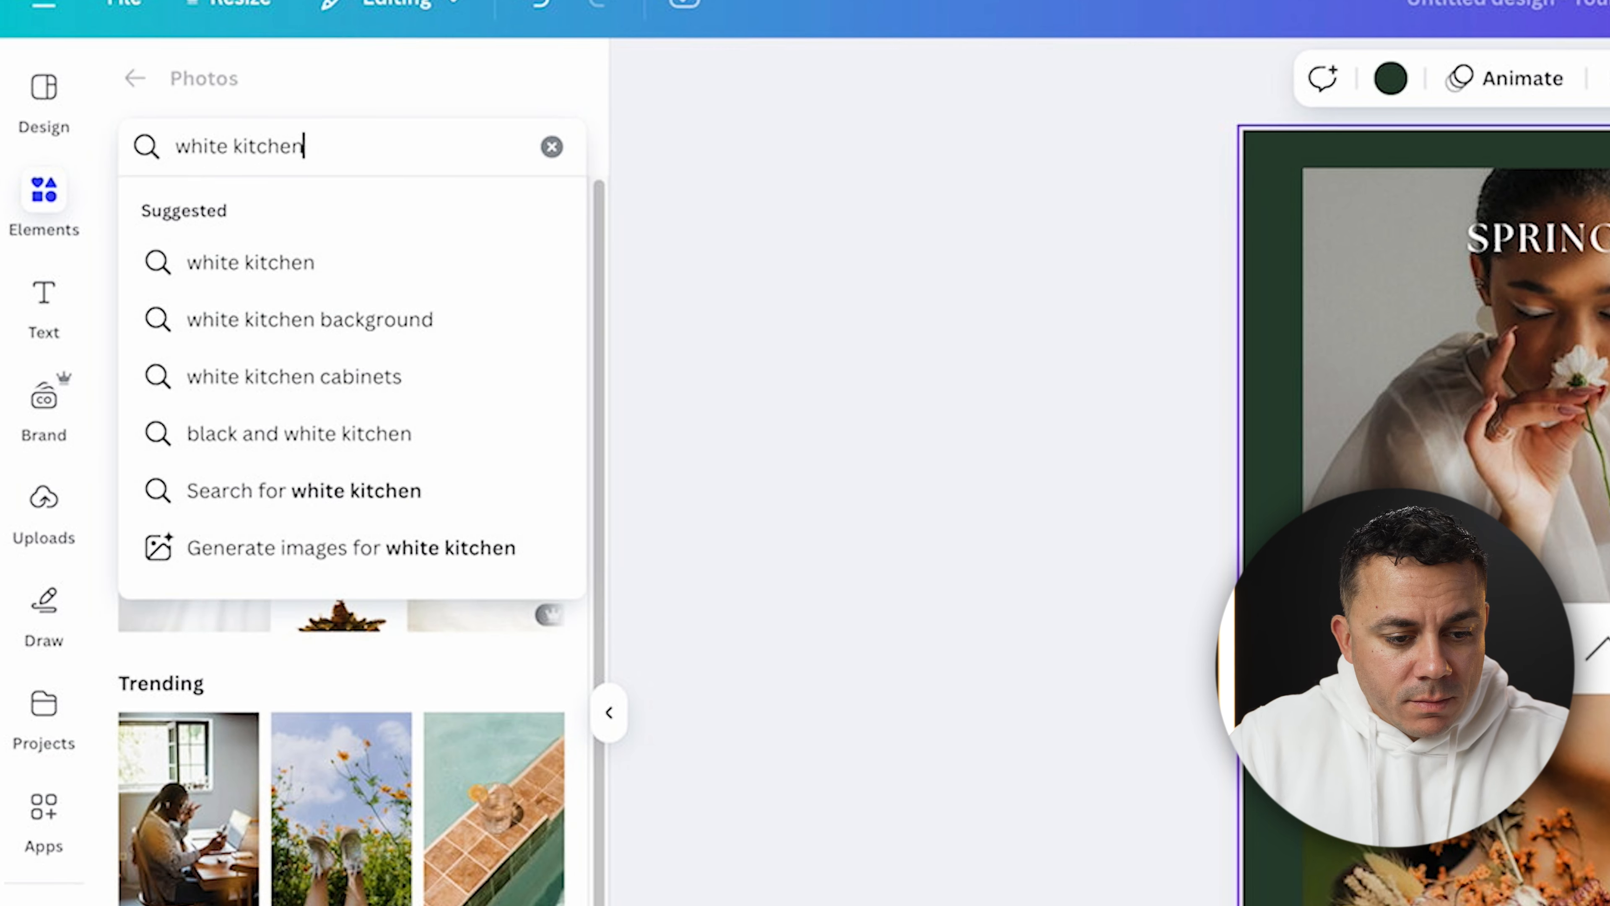
{"action": "key", "text": "Return"}
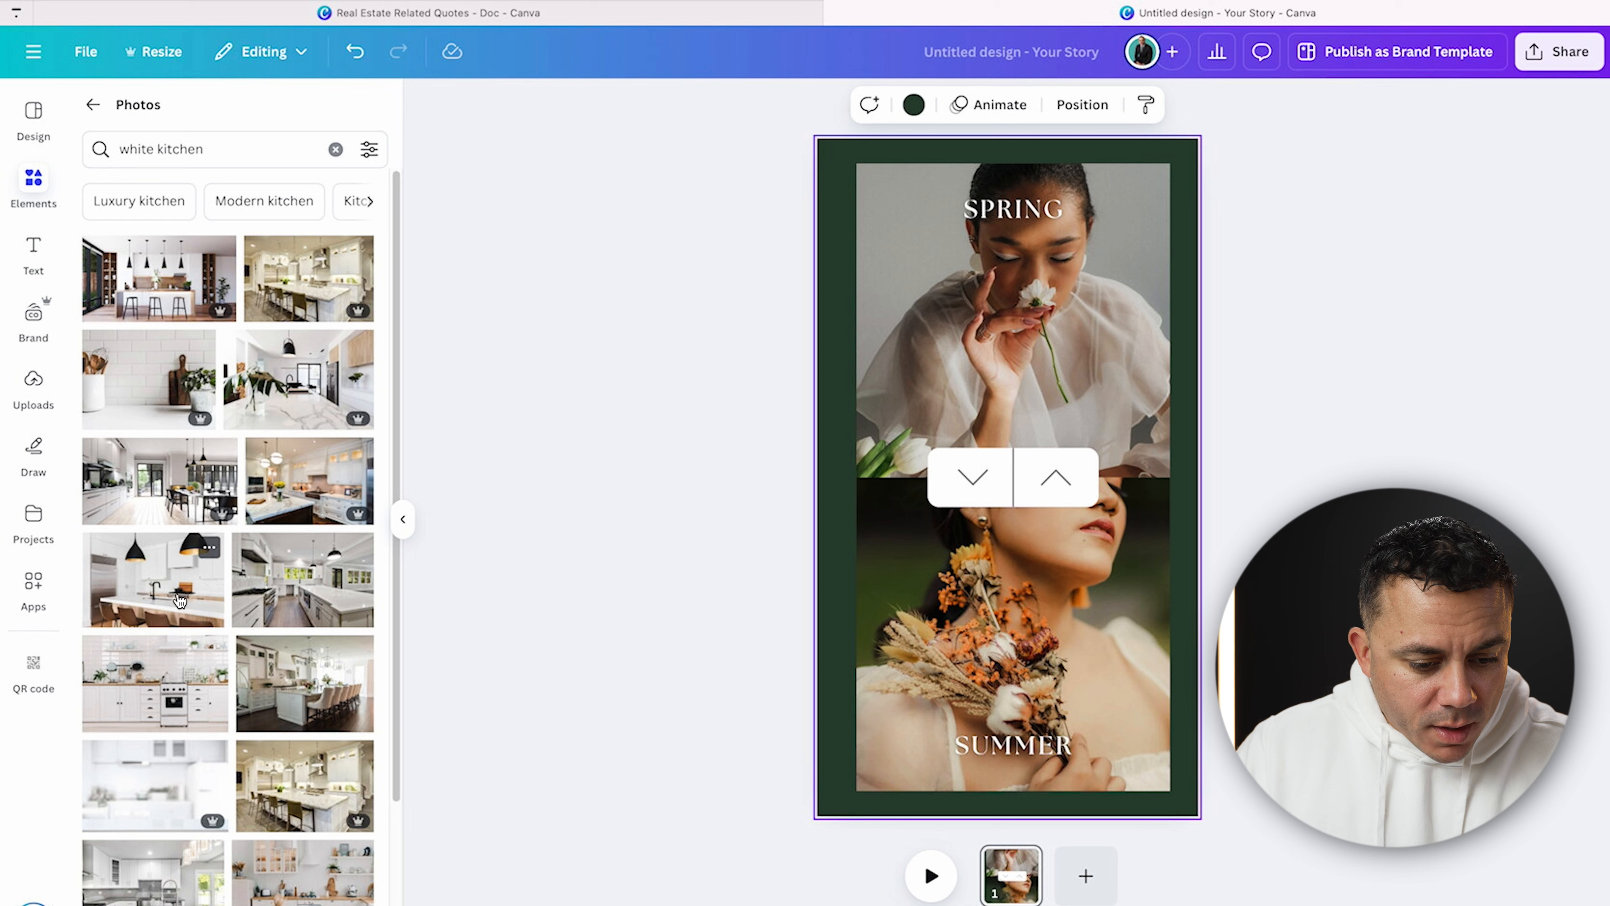
{"action": "left_click", "coordinate": [152, 606]}
{"action": "left_click_drag", "start_coordinate": [1152, 414], "coordinate": [1096, 343]}
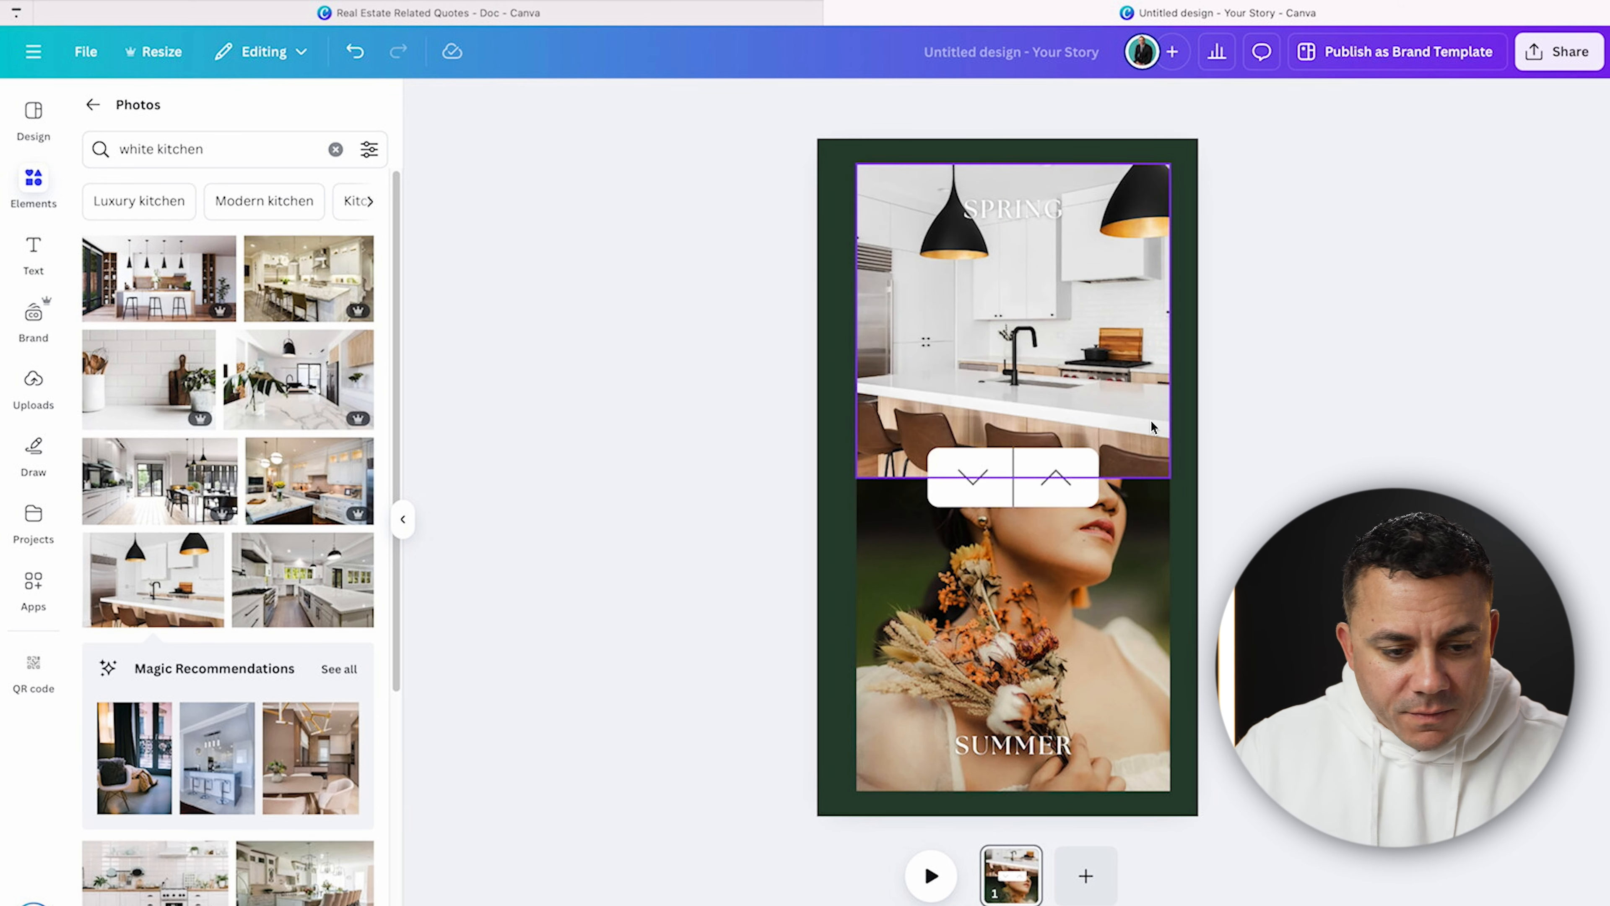
- Search photos for "dark kitchen" and place the one with round pendant lights and a black island in the lower photo frame
{"action": "double_click", "coordinate": [133, 149]}
{"action": "type", "text": "dark"}
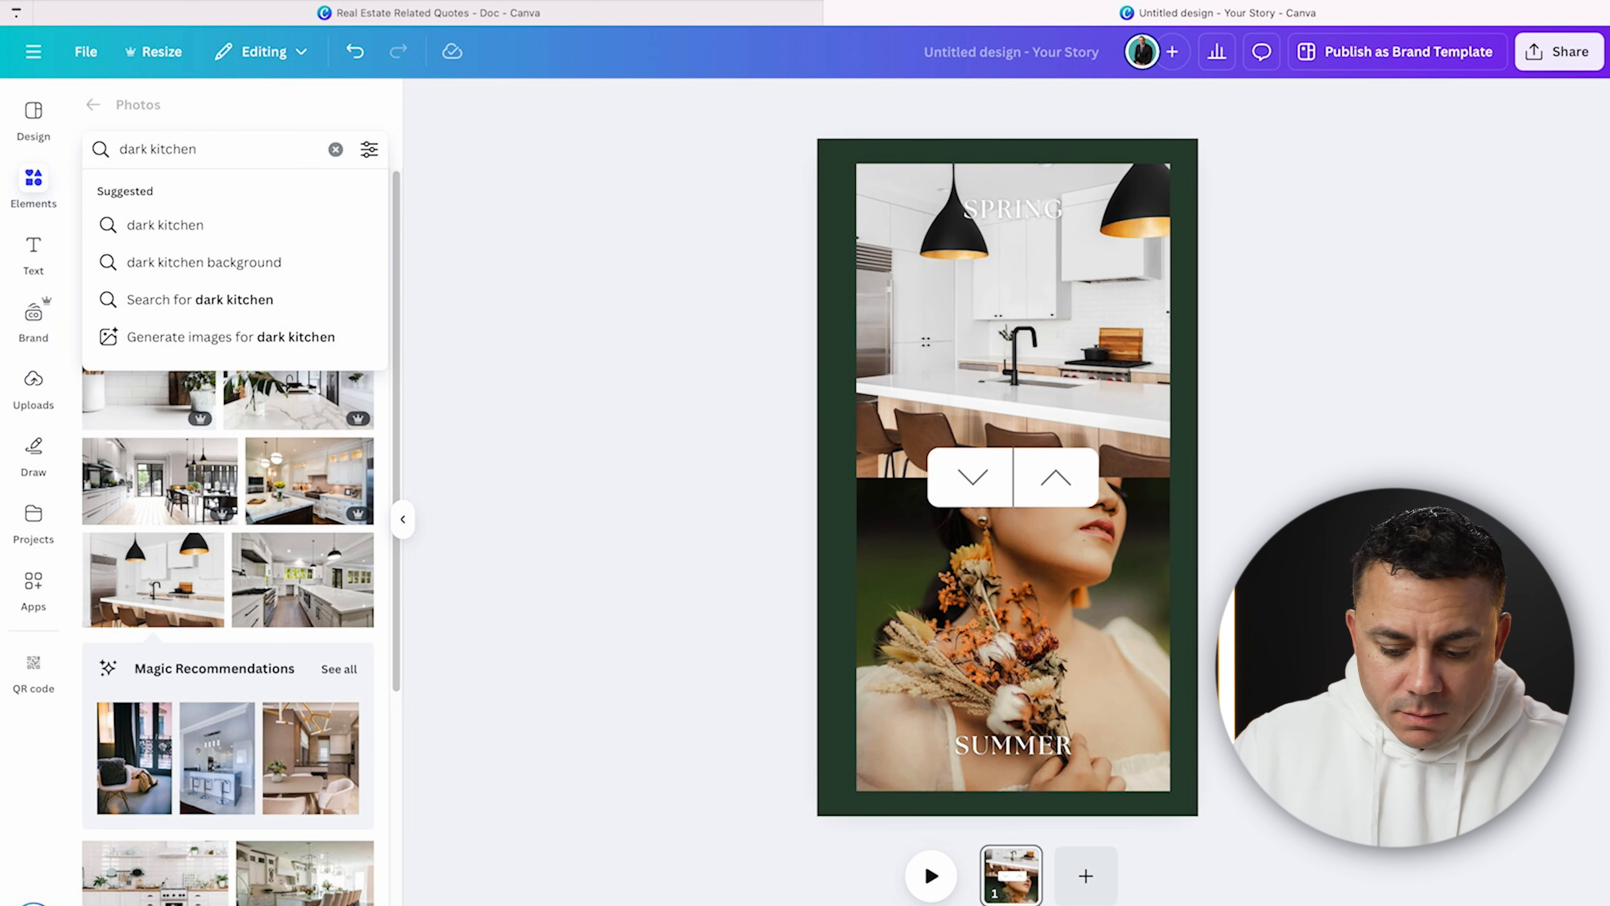
{"action": "key", "text": "Return"}
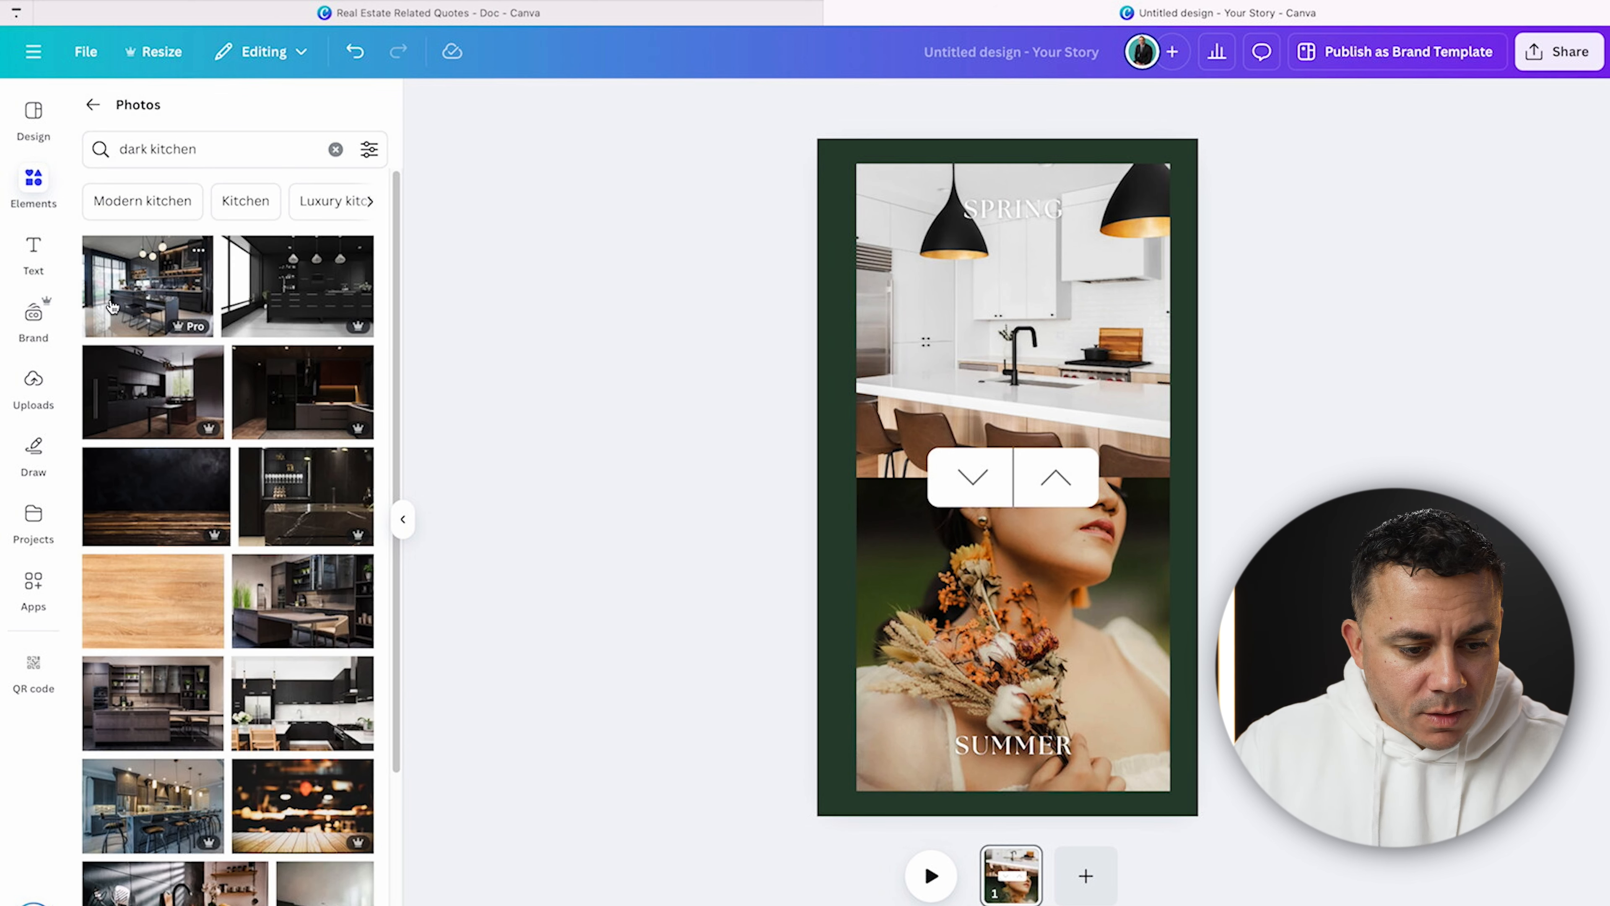
{"action": "left_click_drag", "start_coordinate": [941, 644], "coordinate": [945, 643]}
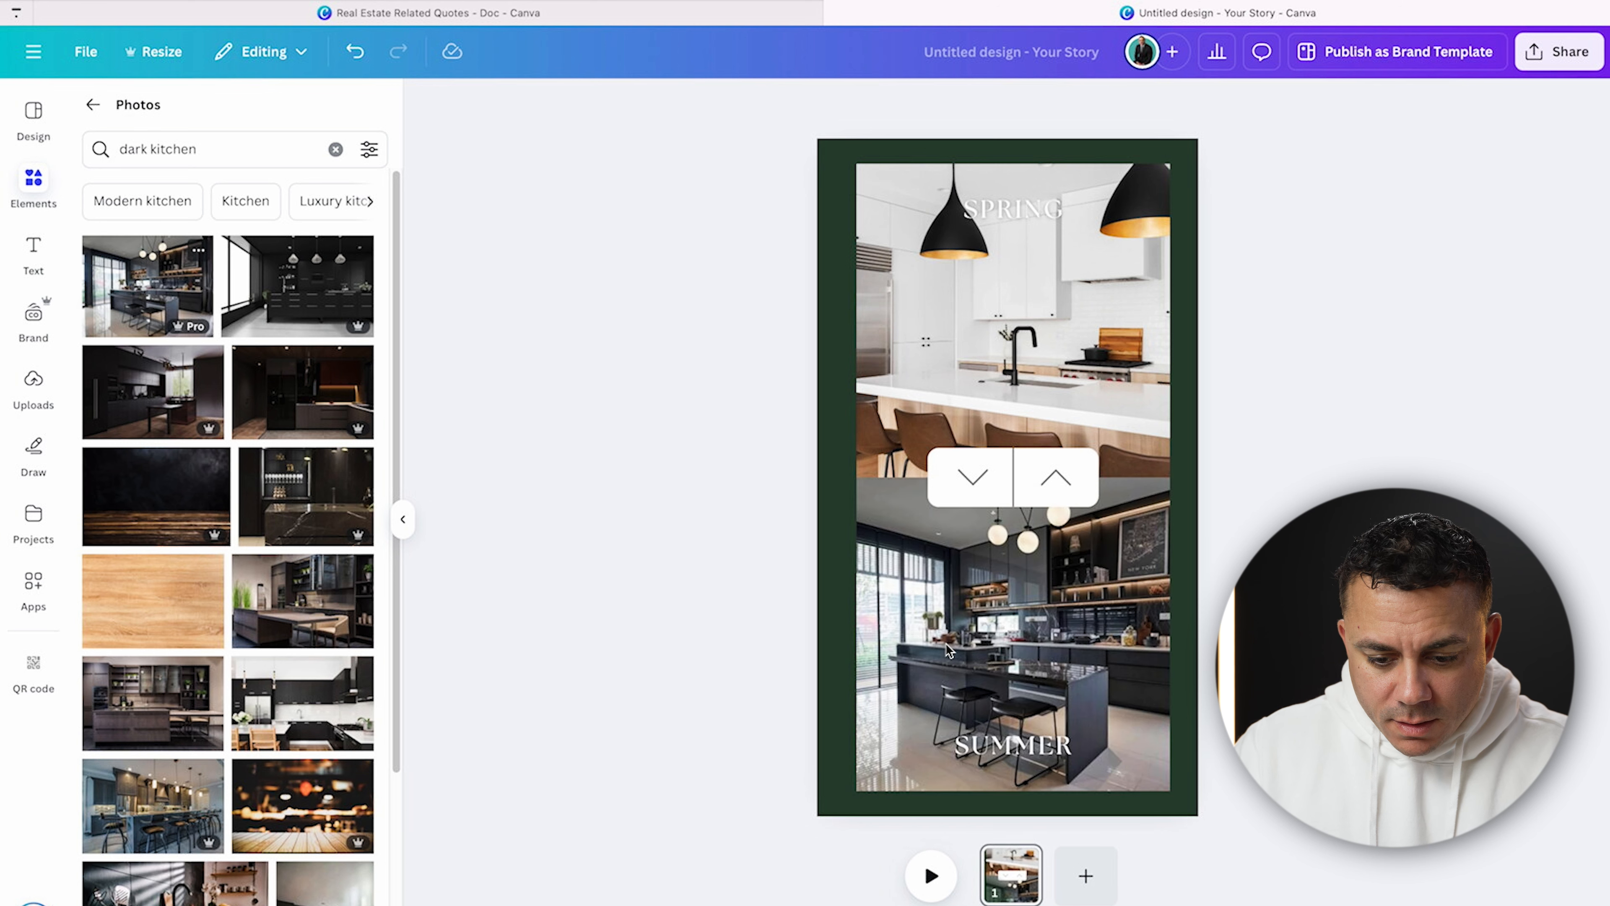
- Remove the white box behind the arrows and shrink both kitchen photos to equally sized squares
{"action": "left_click", "coordinate": [1057, 473]}
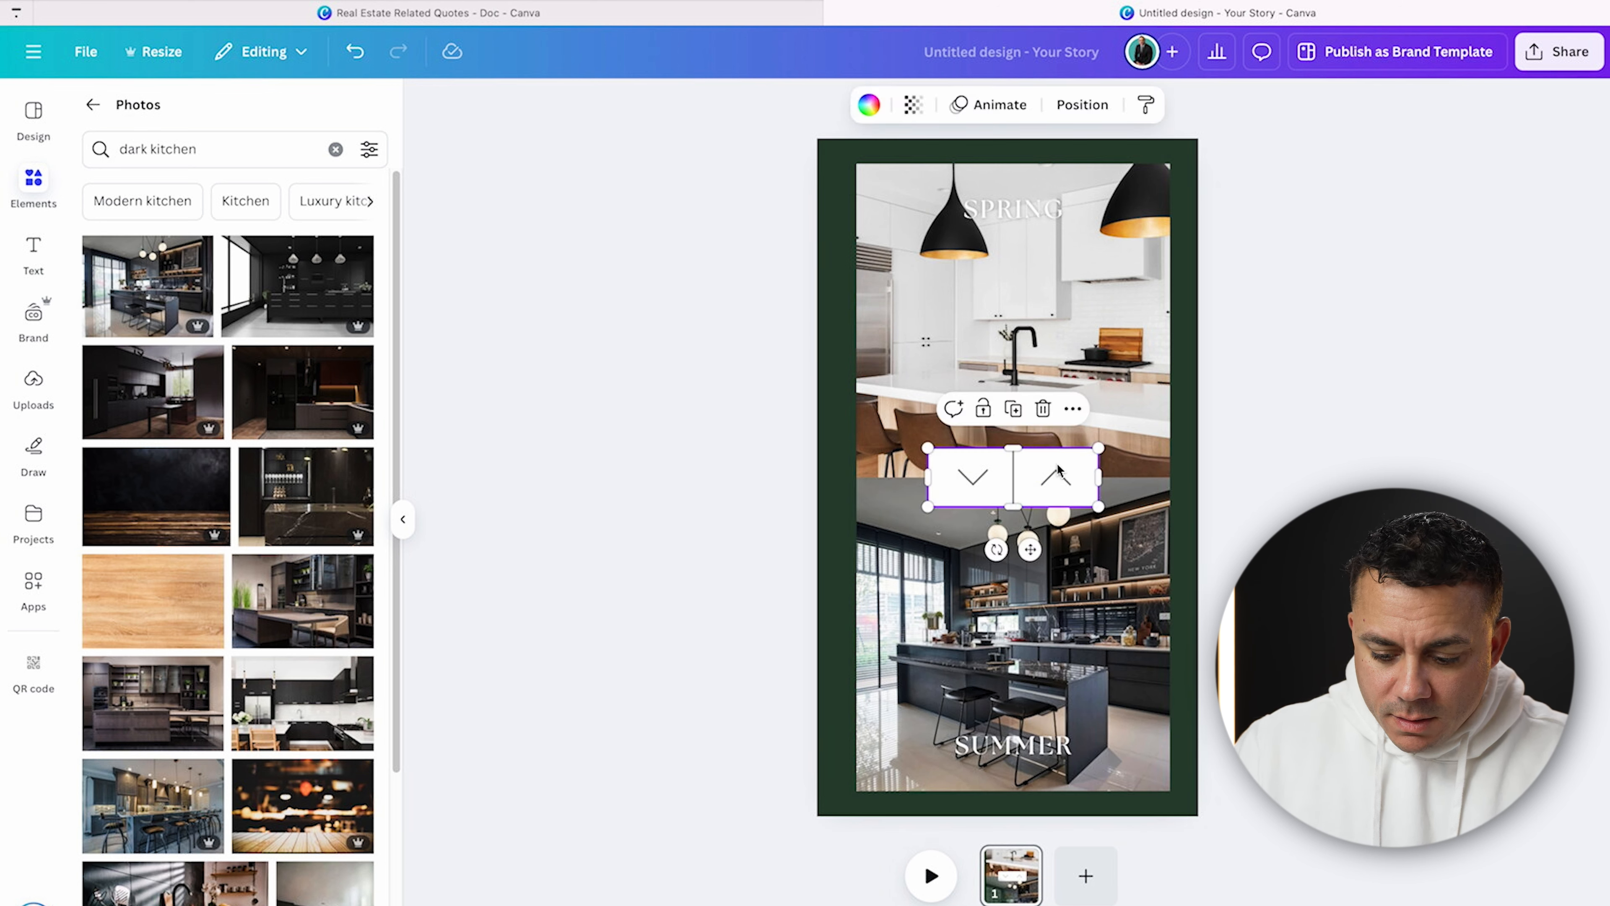
{"action": "key", "text": "super+alt+["}
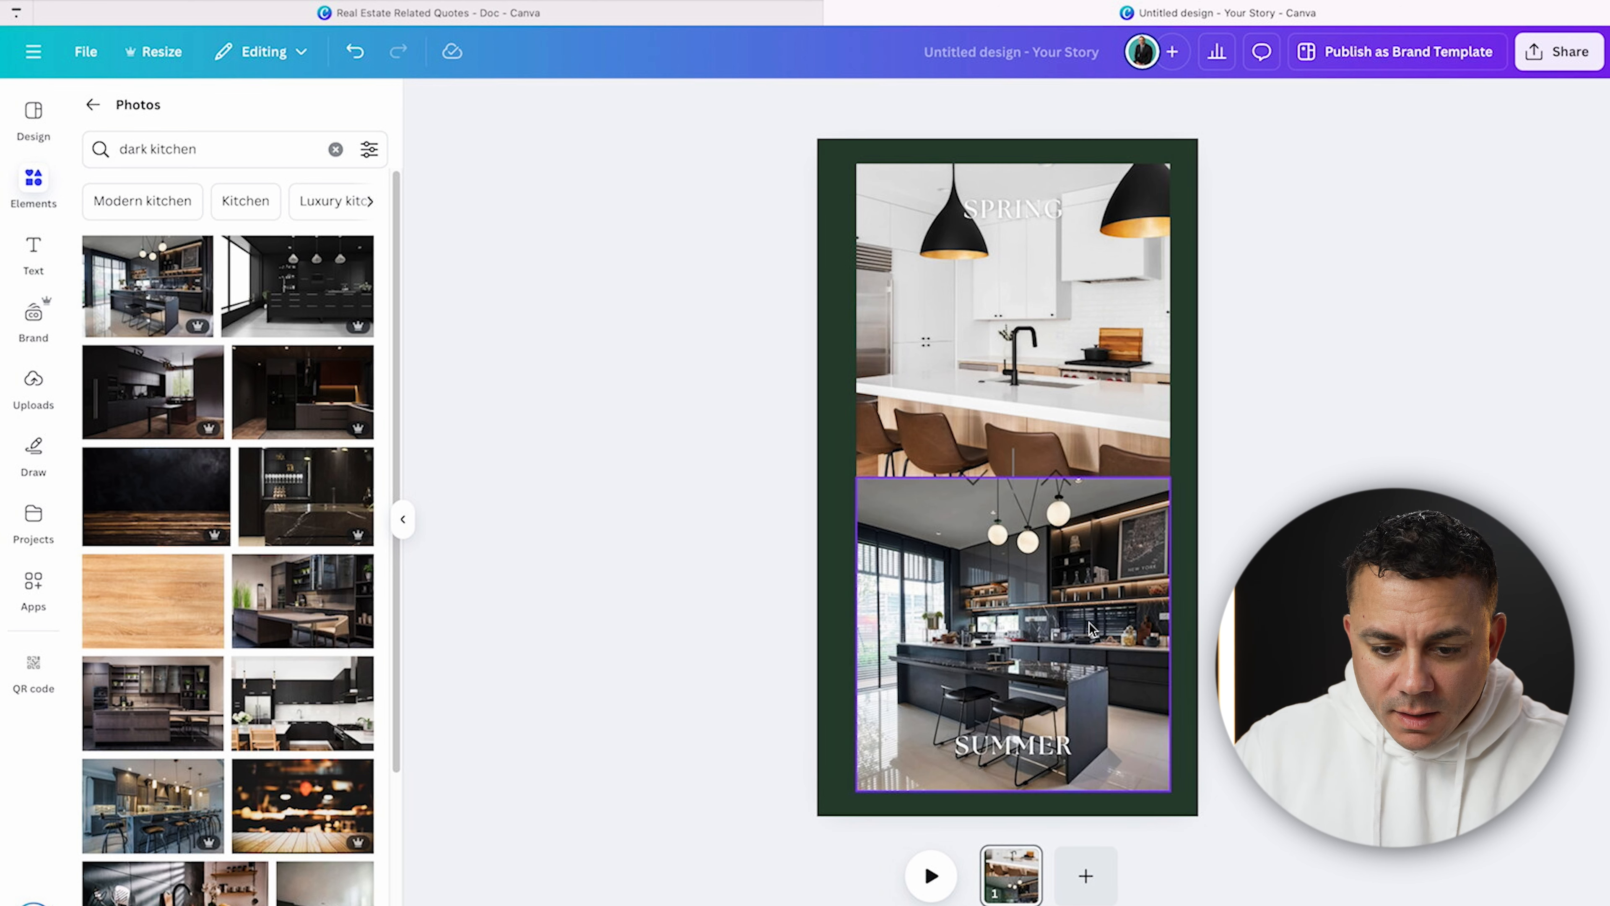
{"action": "left_click", "coordinate": [857, 169]}
{"action": "left_click_drag", "start_coordinate": [855, 165], "coordinate": [902, 210]}
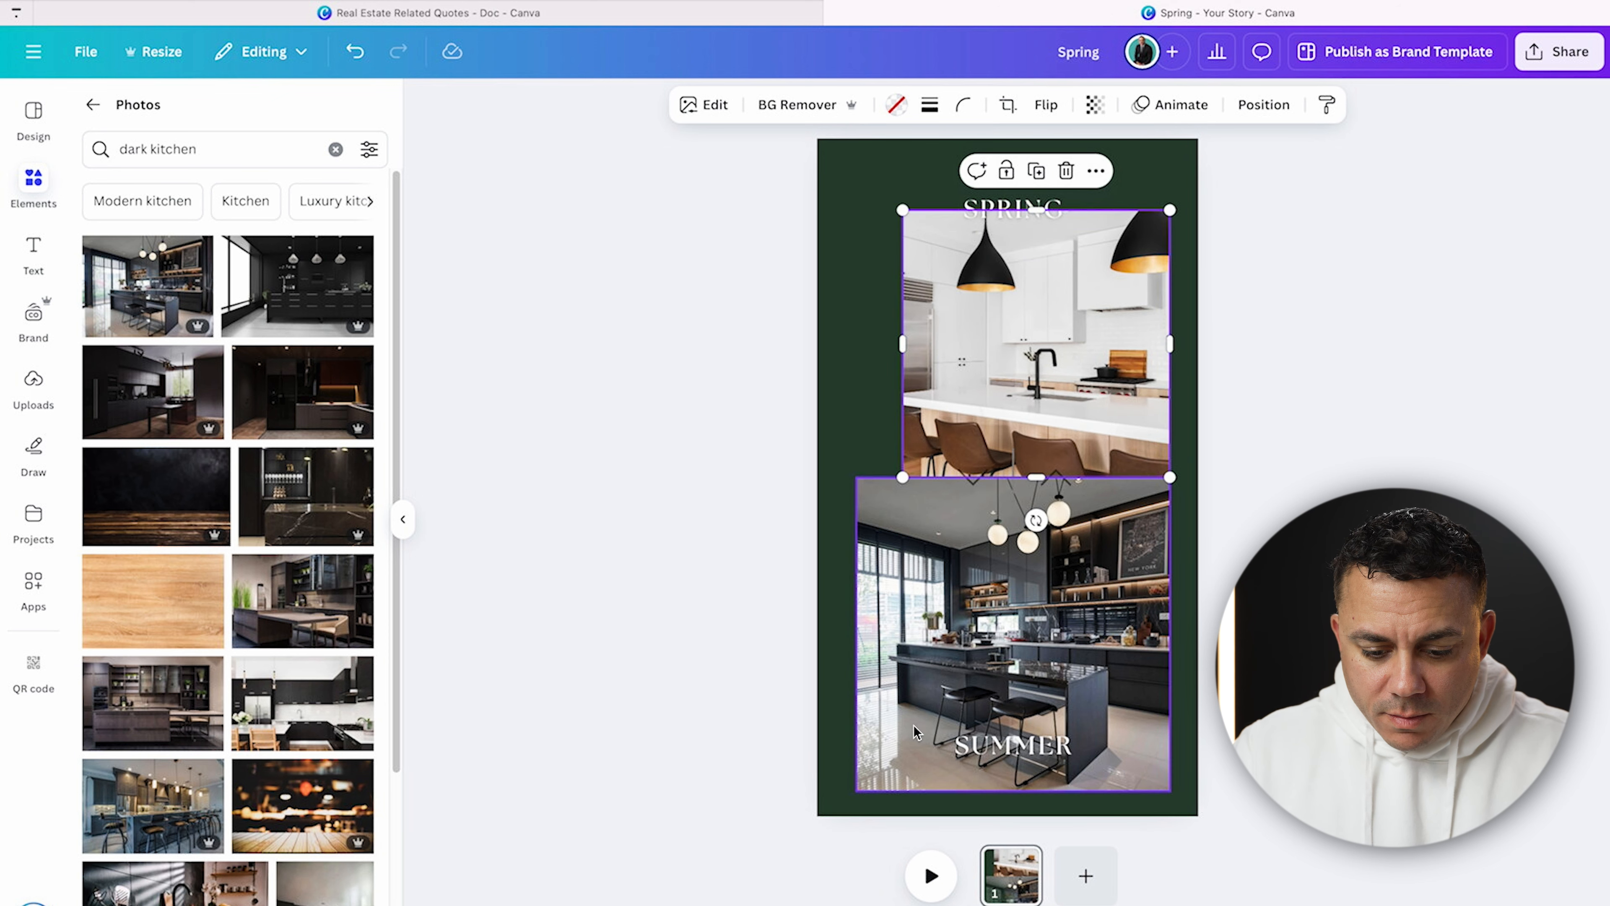
{"action": "left_click", "coordinate": [860, 780]}
{"action": "left_click_drag", "start_coordinate": [863, 793], "coordinate": [913, 752]}
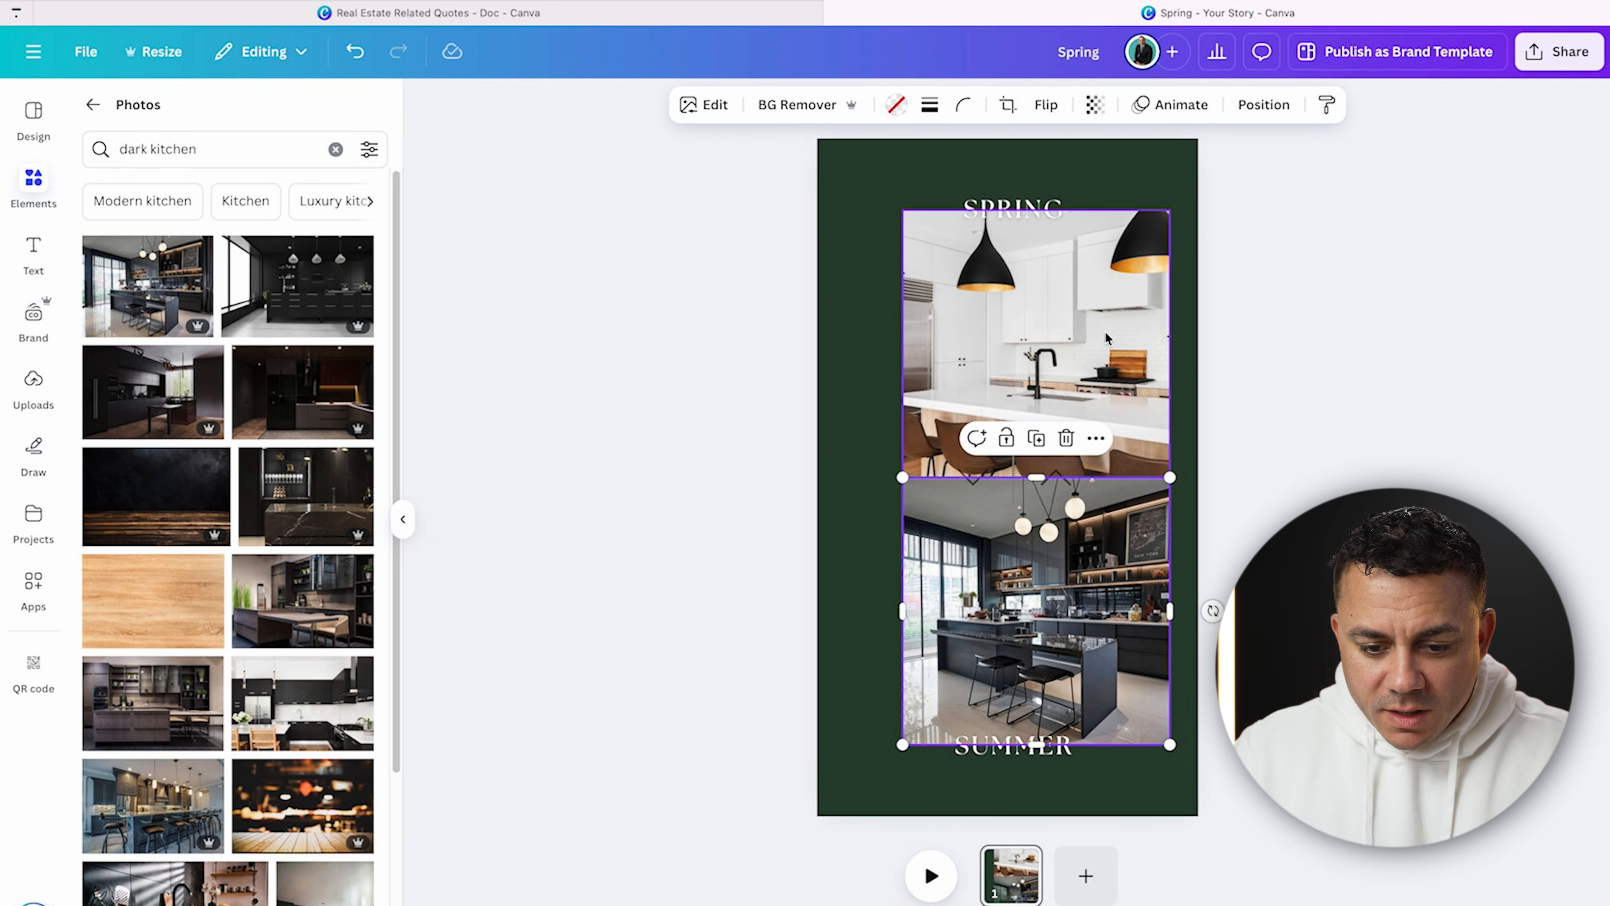
- Move both kitchen photos together to the story's horizontal centre below the heading, and remove the SUMMER text
{"action": "left_click_drag", "start_coordinate": [860, 350], "coordinate": [989, 513]}
{"action": "mouse_move", "coordinate": [1001, 416]}
{"action": "left_mouse_down"}
{"action": "mouse_move", "coordinate": [975, 468]}
{"action": "mouse_move", "coordinate": [960, 441]}
{"action": "mouse_move", "coordinate": [979, 437]}
{"action": "left_mouse_up"}
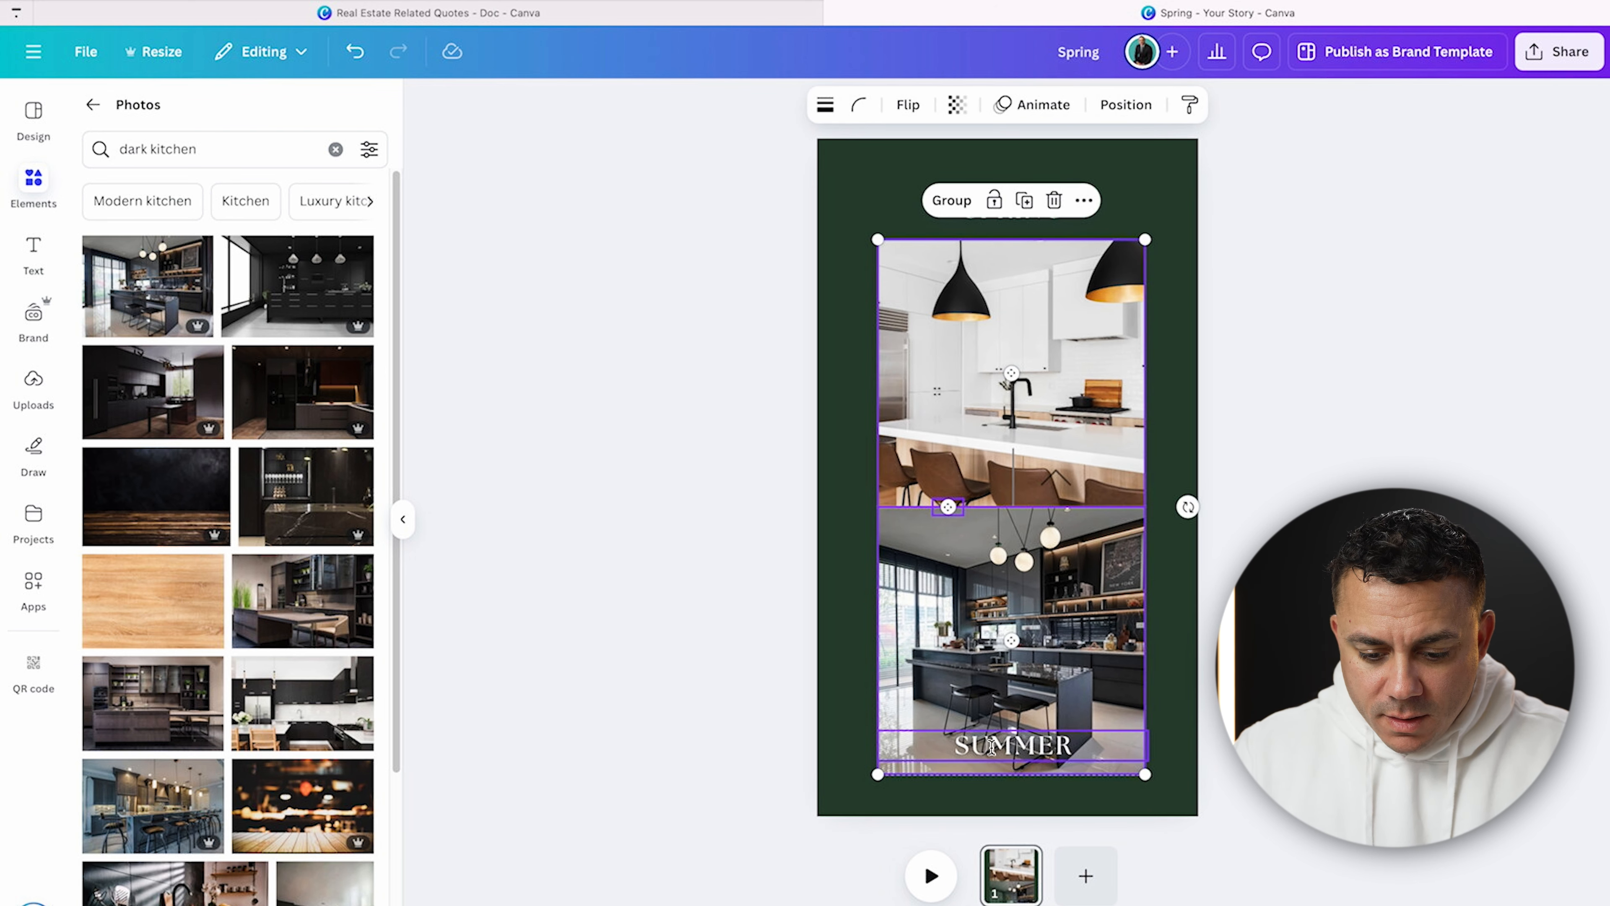
{"action": "left_click", "coordinate": [1004, 744]}
{"action": "left_click", "coordinate": [1057, 692]}
- Replace the SPRING heading with "WHICH ONE?"
{"action": "left_click", "coordinate": [1014, 209]}
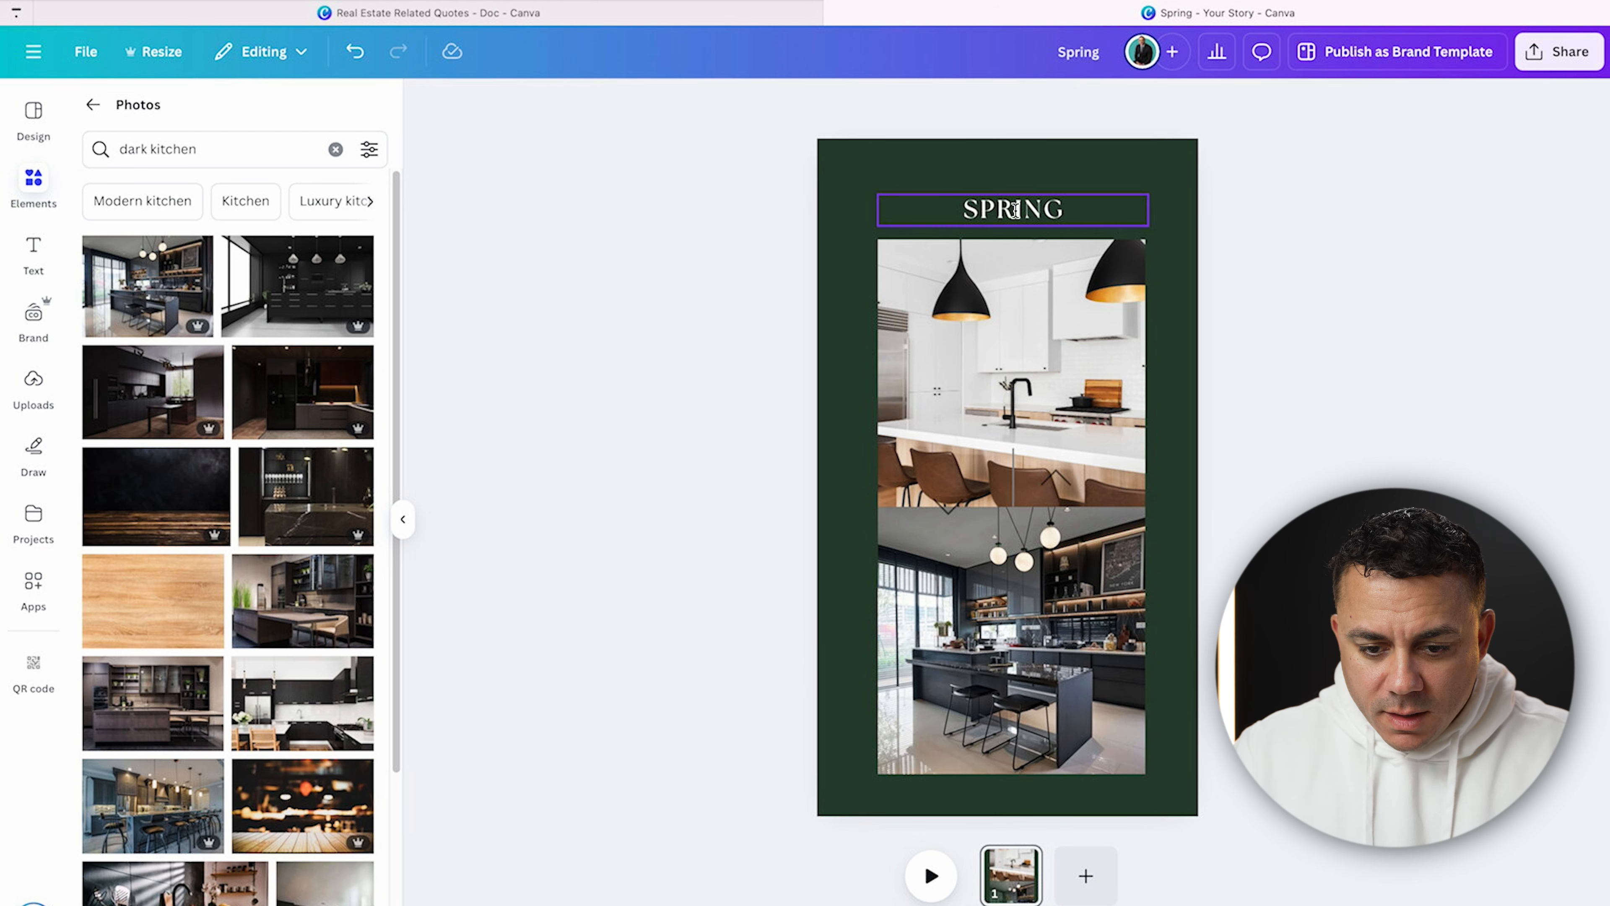
{"action": "double_click", "coordinate": [1014, 209]}
{"action": "type", "text": "WHIC"}
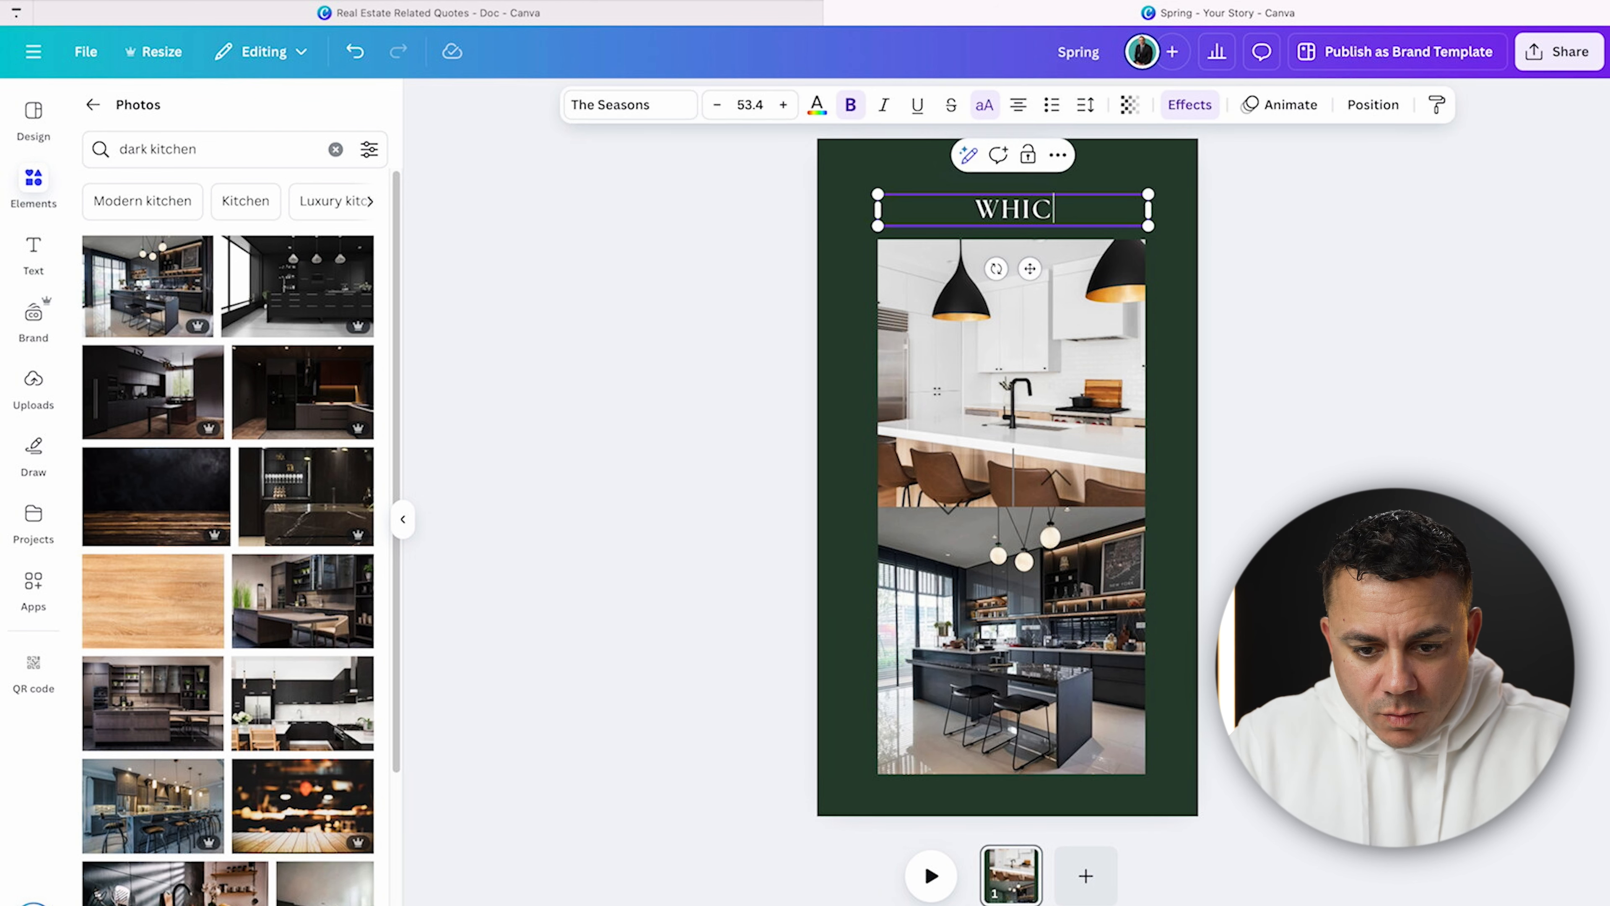
{"action": "type", "text": "H ONE?"}
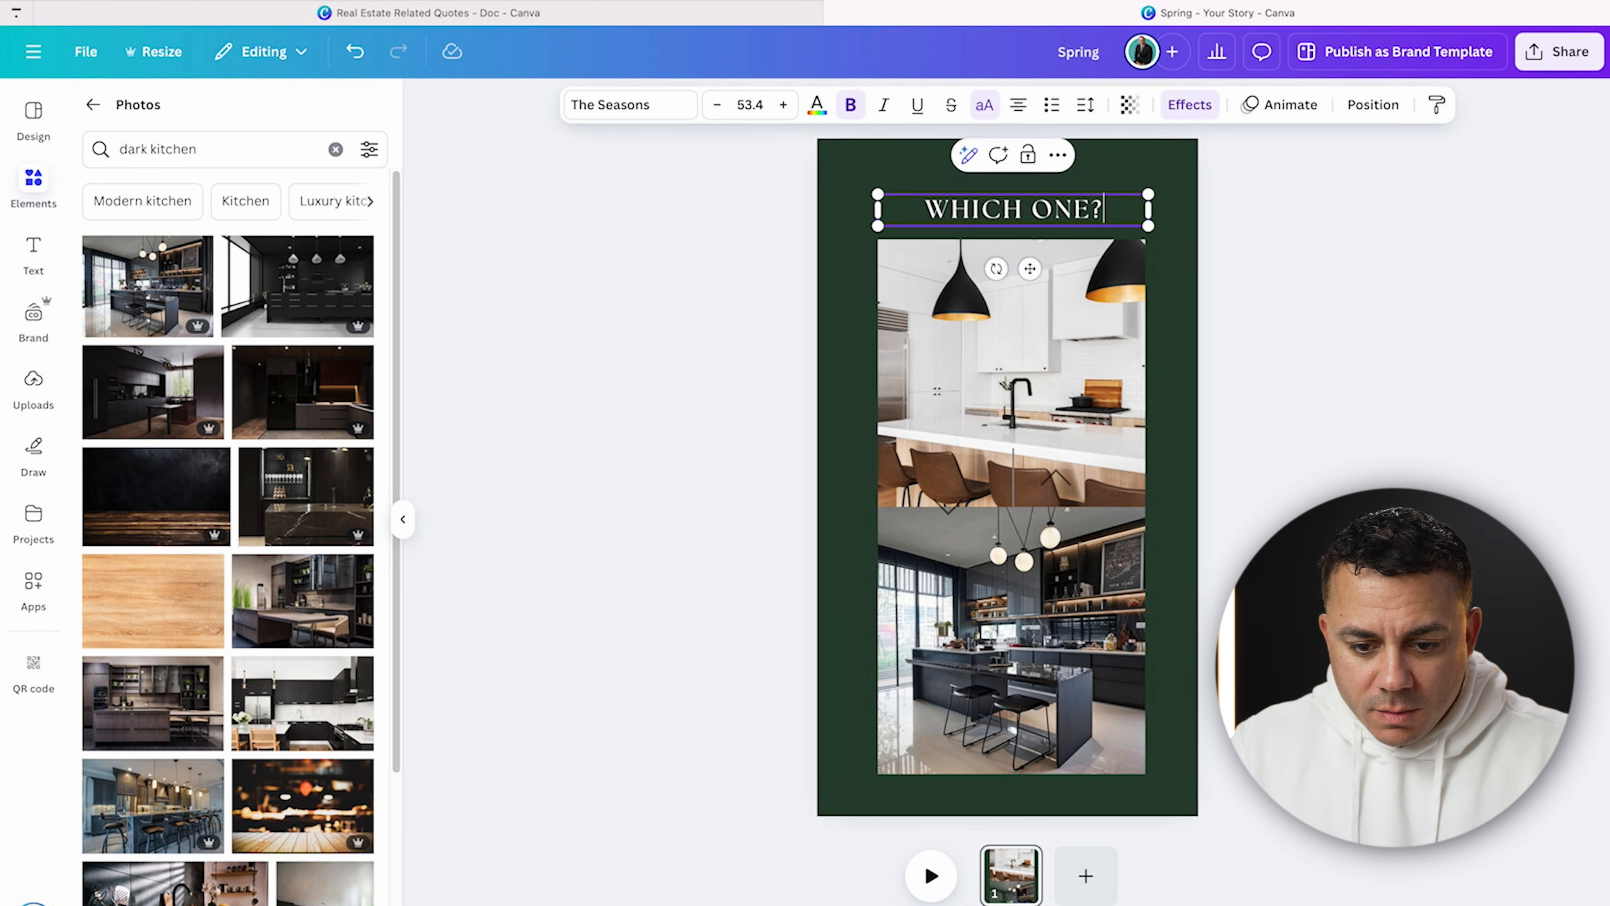
- Slightly enlarge both kitchen photos together by their opposite corners
{"action": "left_click_drag", "start_coordinate": [853, 381], "coordinate": [926, 542]}
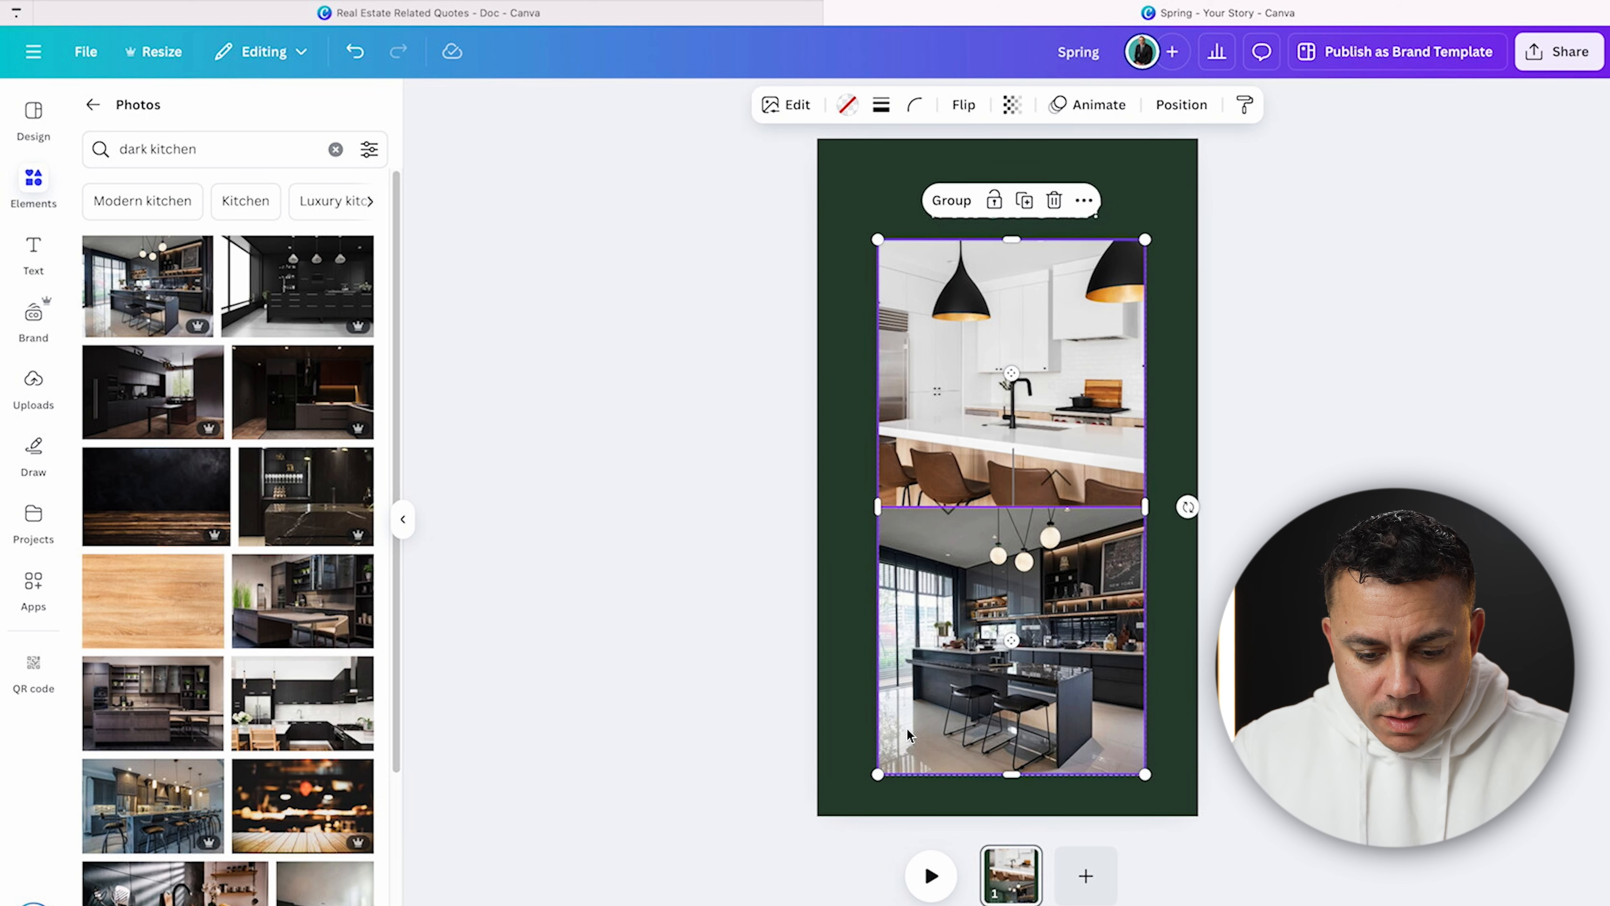
{"action": "left_click_drag", "start_coordinate": [877, 774], "coordinate": [870, 788]}
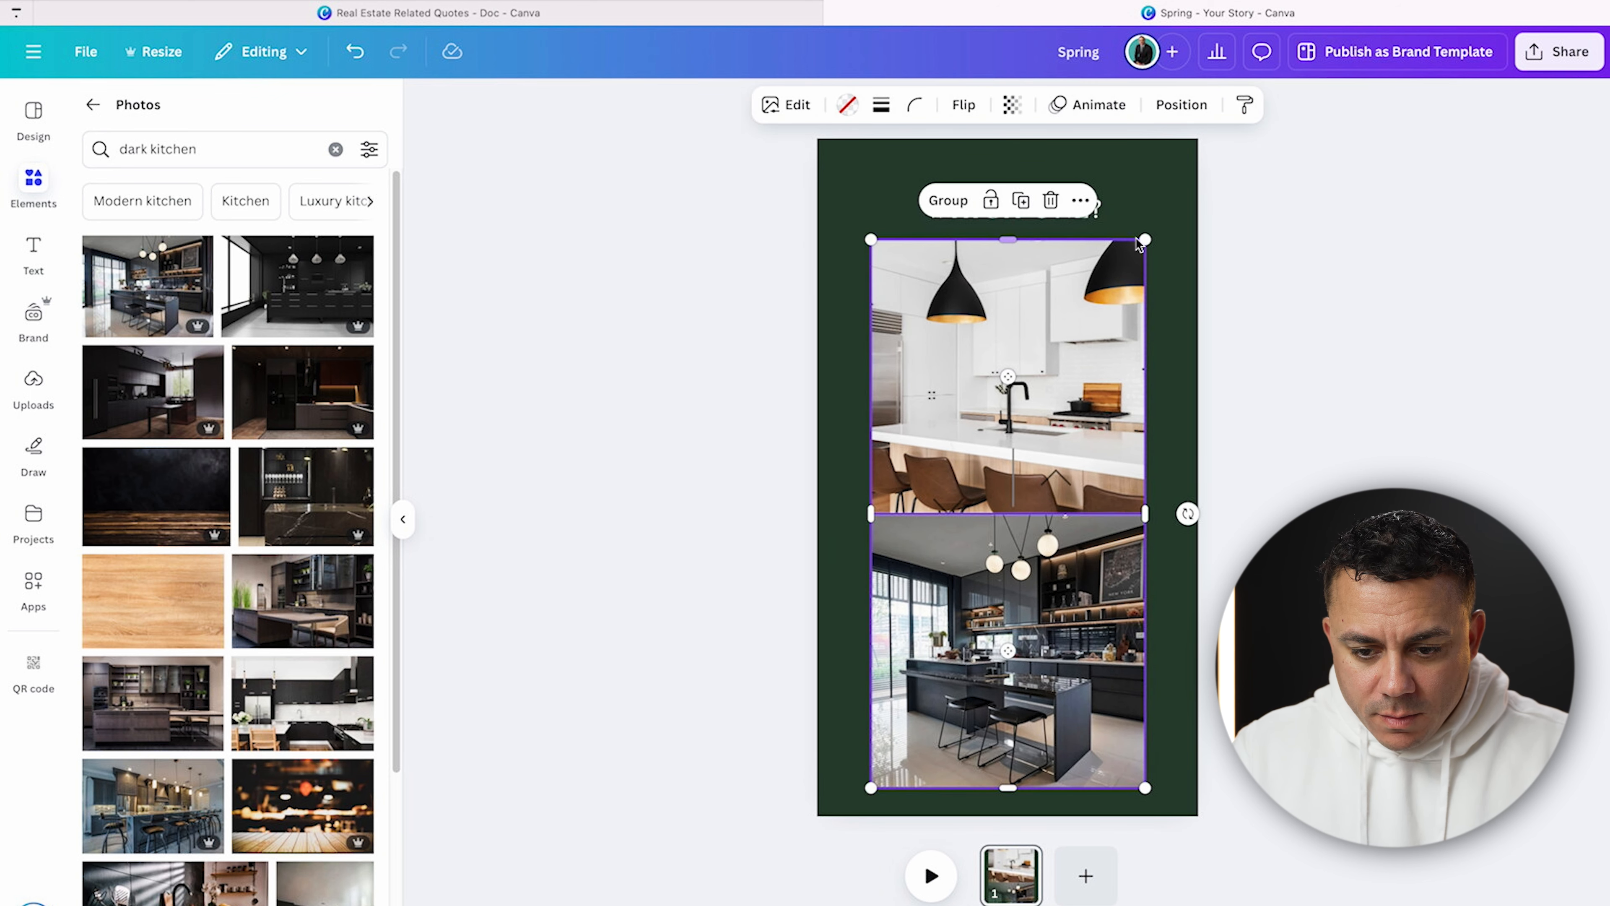
{"action": "left_click_drag", "start_coordinate": [1147, 235], "coordinate": [1154, 225]}
- Move the "WHICH ONE?" heading near the story's upper edge and spread the two kitchen photos apart with a gap between them
{"action": "left_click", "coordinate": [1058, 181]}
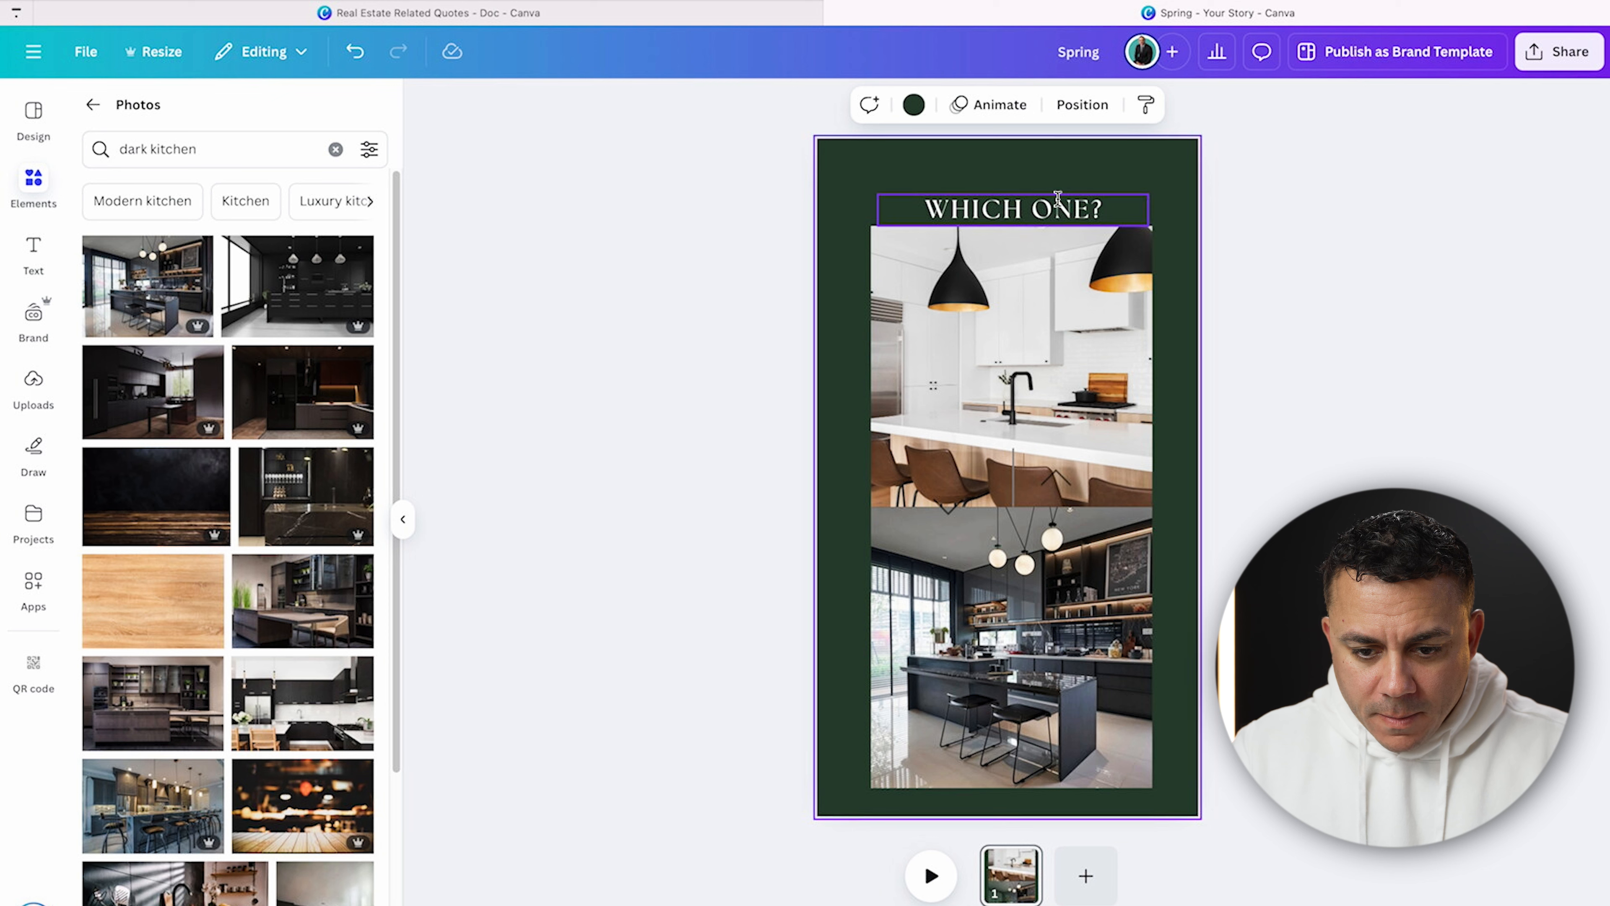
{"action": "left_click_drag", "start_coordinate": [1058, 177], "coordinate": [1058, 165]}
{"action": "left_click_drag", "start_coordinate": [1040, 287], "coordinate": [1041, 267]}
{"action": "left_click_drag", "start_coordinate": [1041, 669], "coordinate": [1036, 680]}
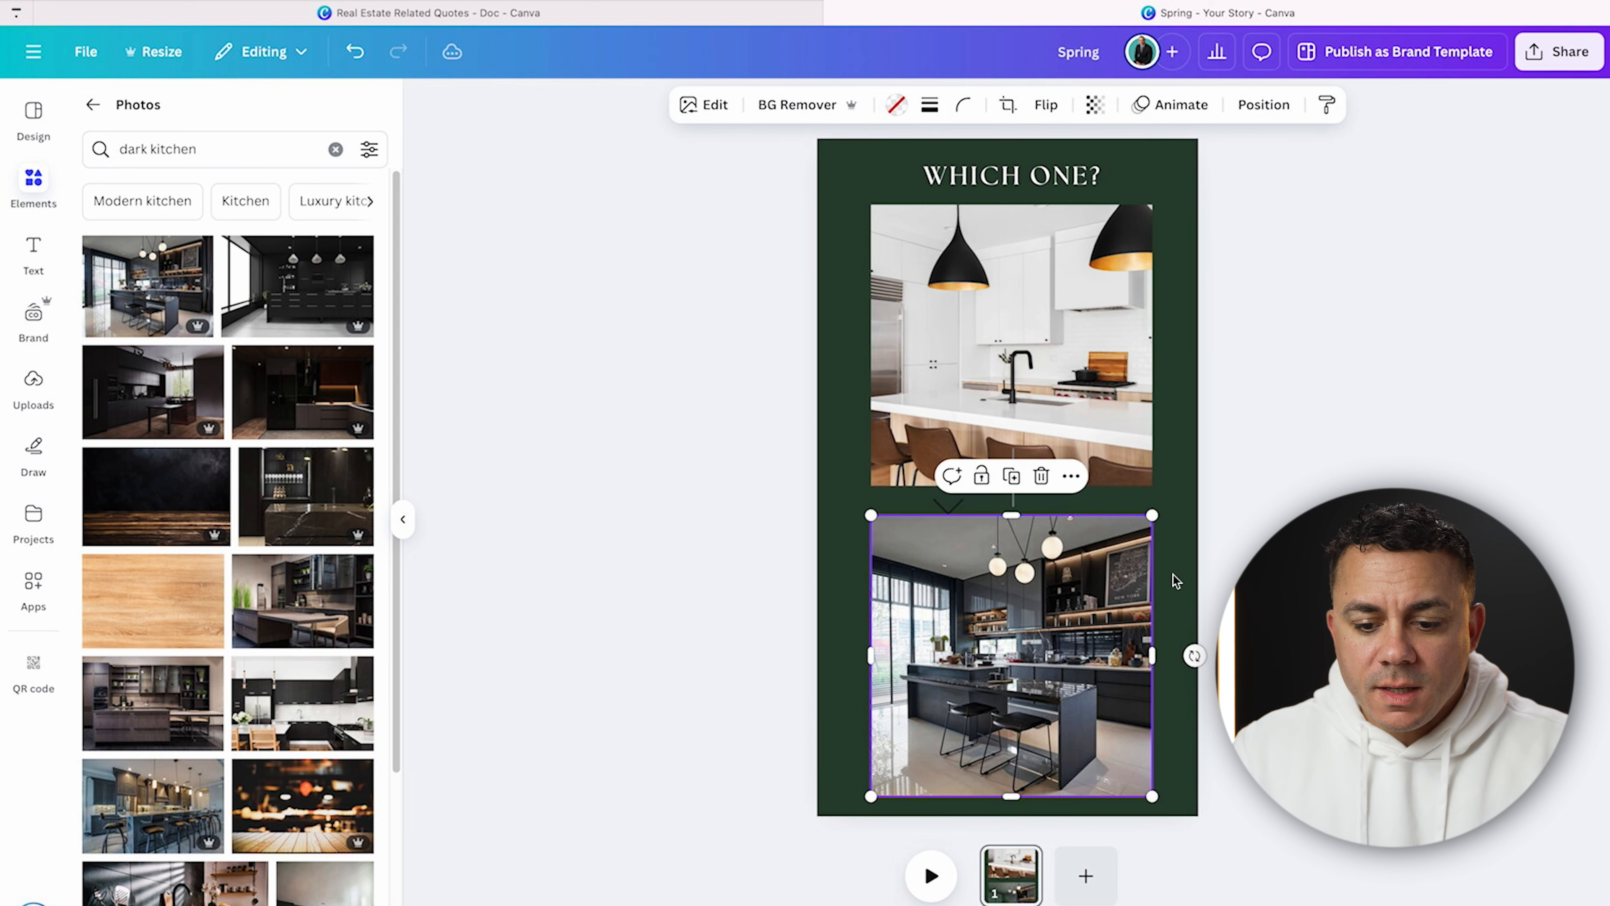
- Remove the leftover arrow and divider line between the two kitchen photos
{"action": "left_click", "coordinate": [1170, 370]}
{"action": "left_click_drag", "start_coordinate": [956, 506], "coordinate": [957, 507]}
{"action": "key", "text": "Escape"}
{"action": "left_click", "coordinate": [1014, 496]}
{"action": "key", "text": "Escape"}
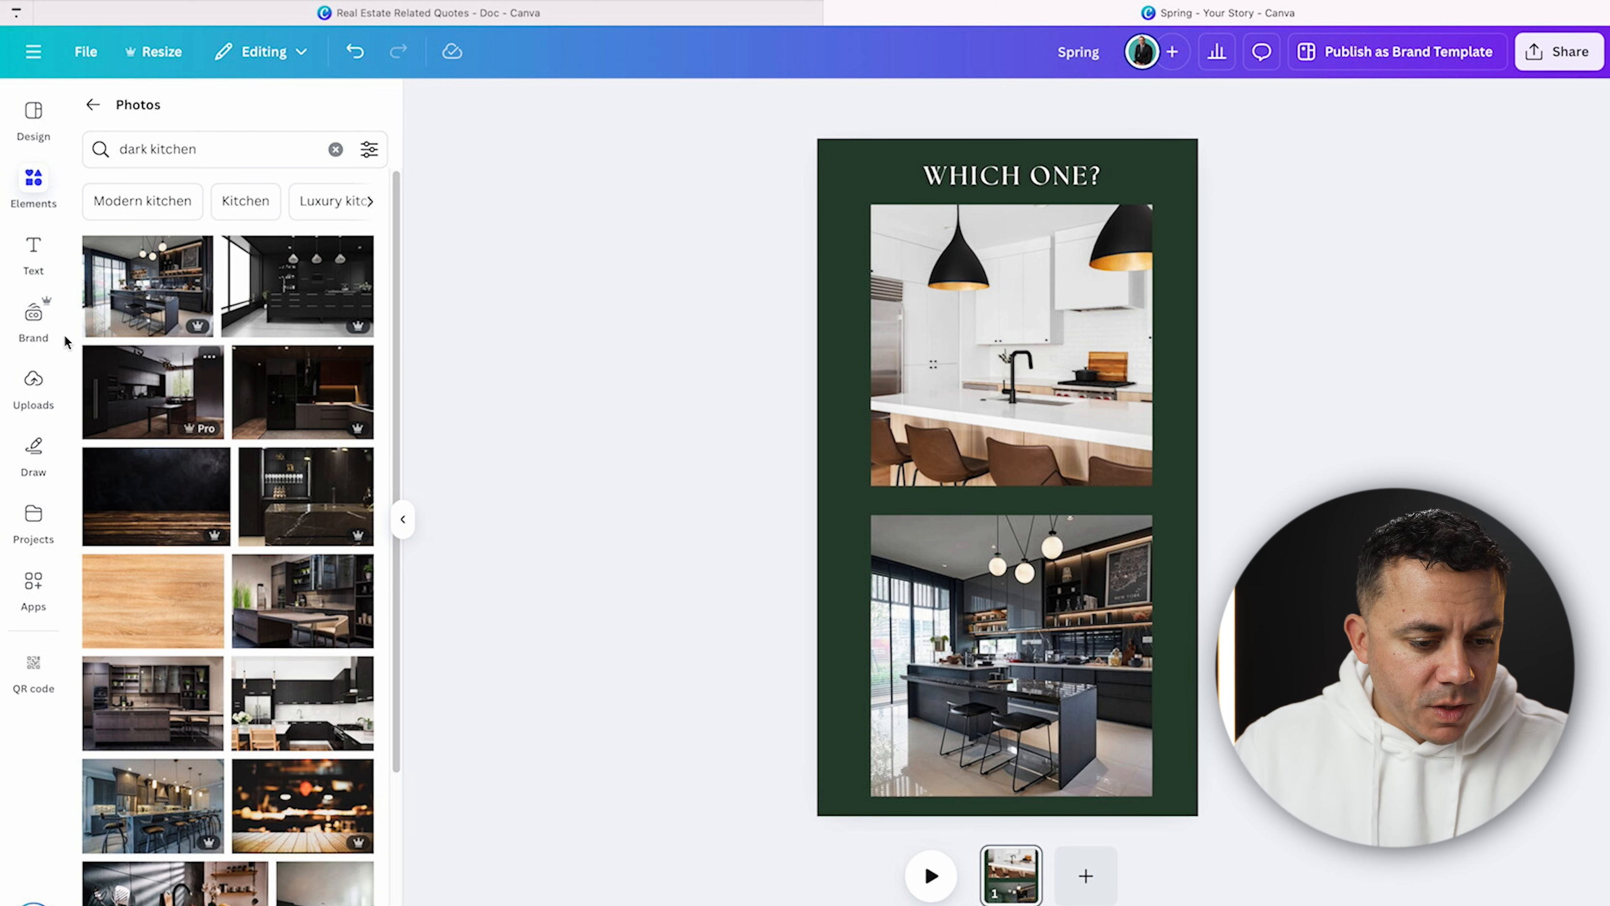
- Apply the brand kit's colour palette to the story and shuffle it to a black background with a grey heading
{"action": "left_click", "coordinate": [34, 315]}
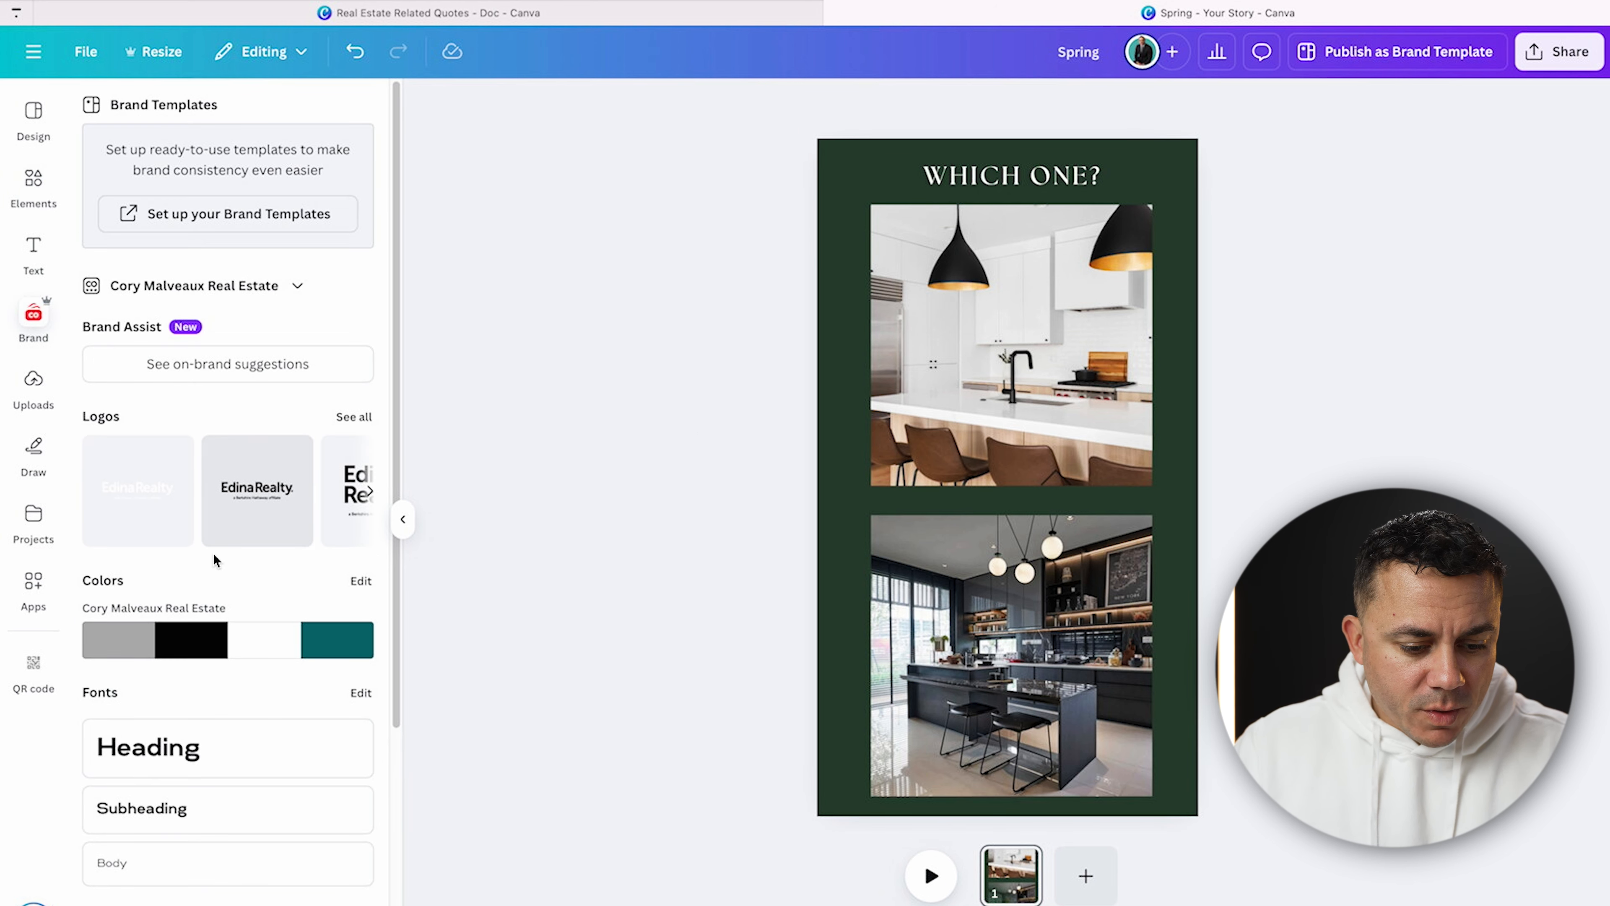
{"action": "left_click", "coordinate": [216, 650]}
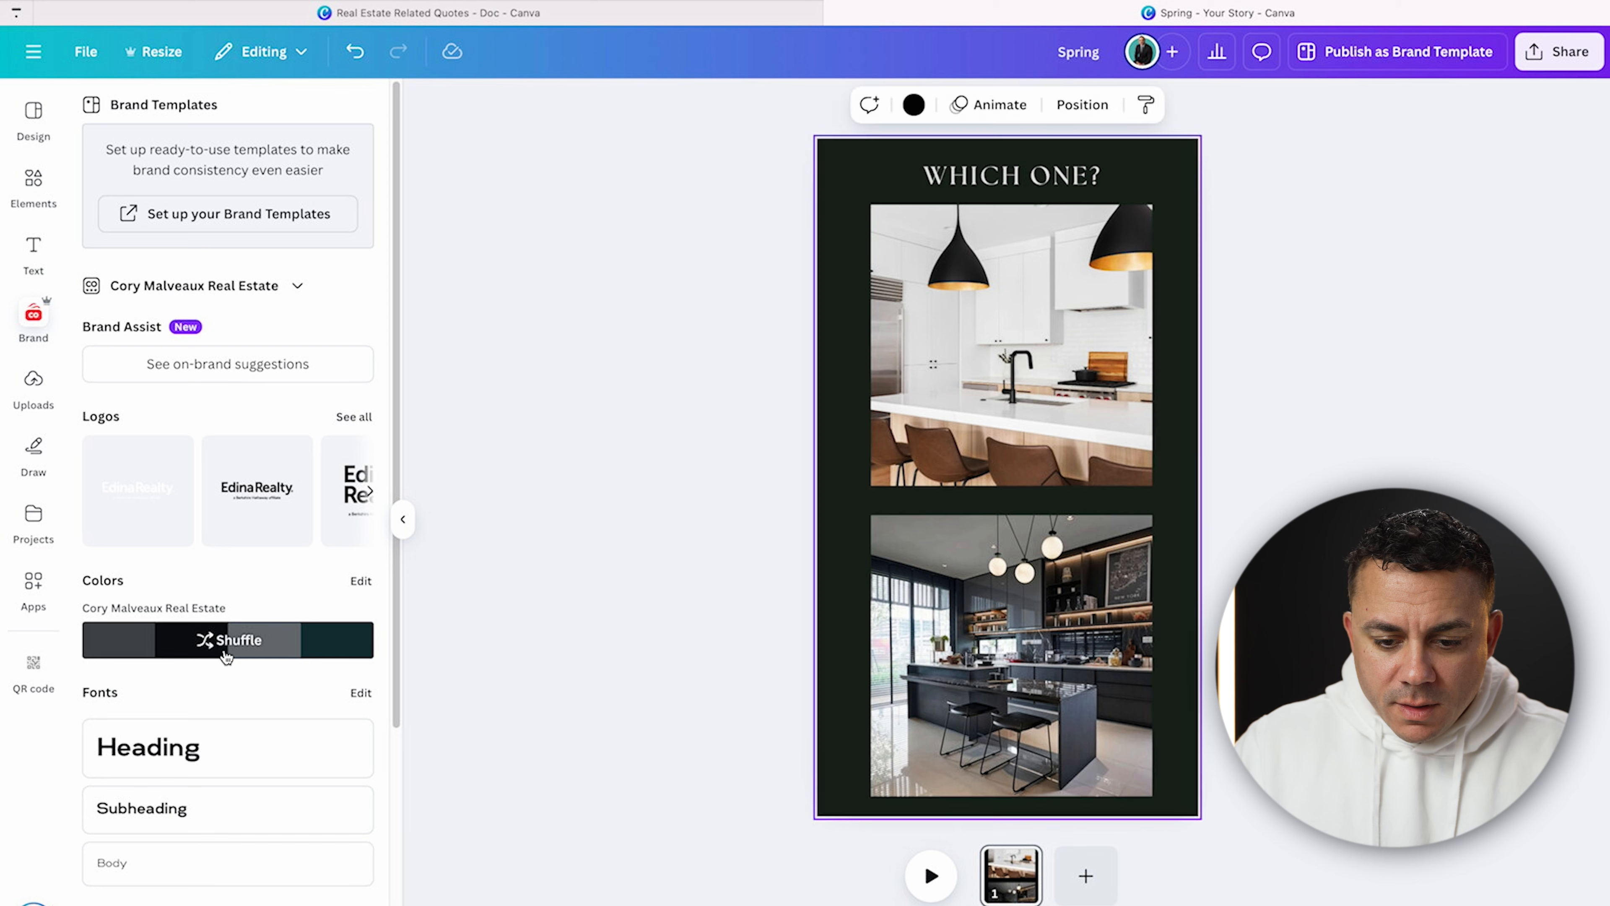
{"action": "left_click", "coordinate": [204, 638]}
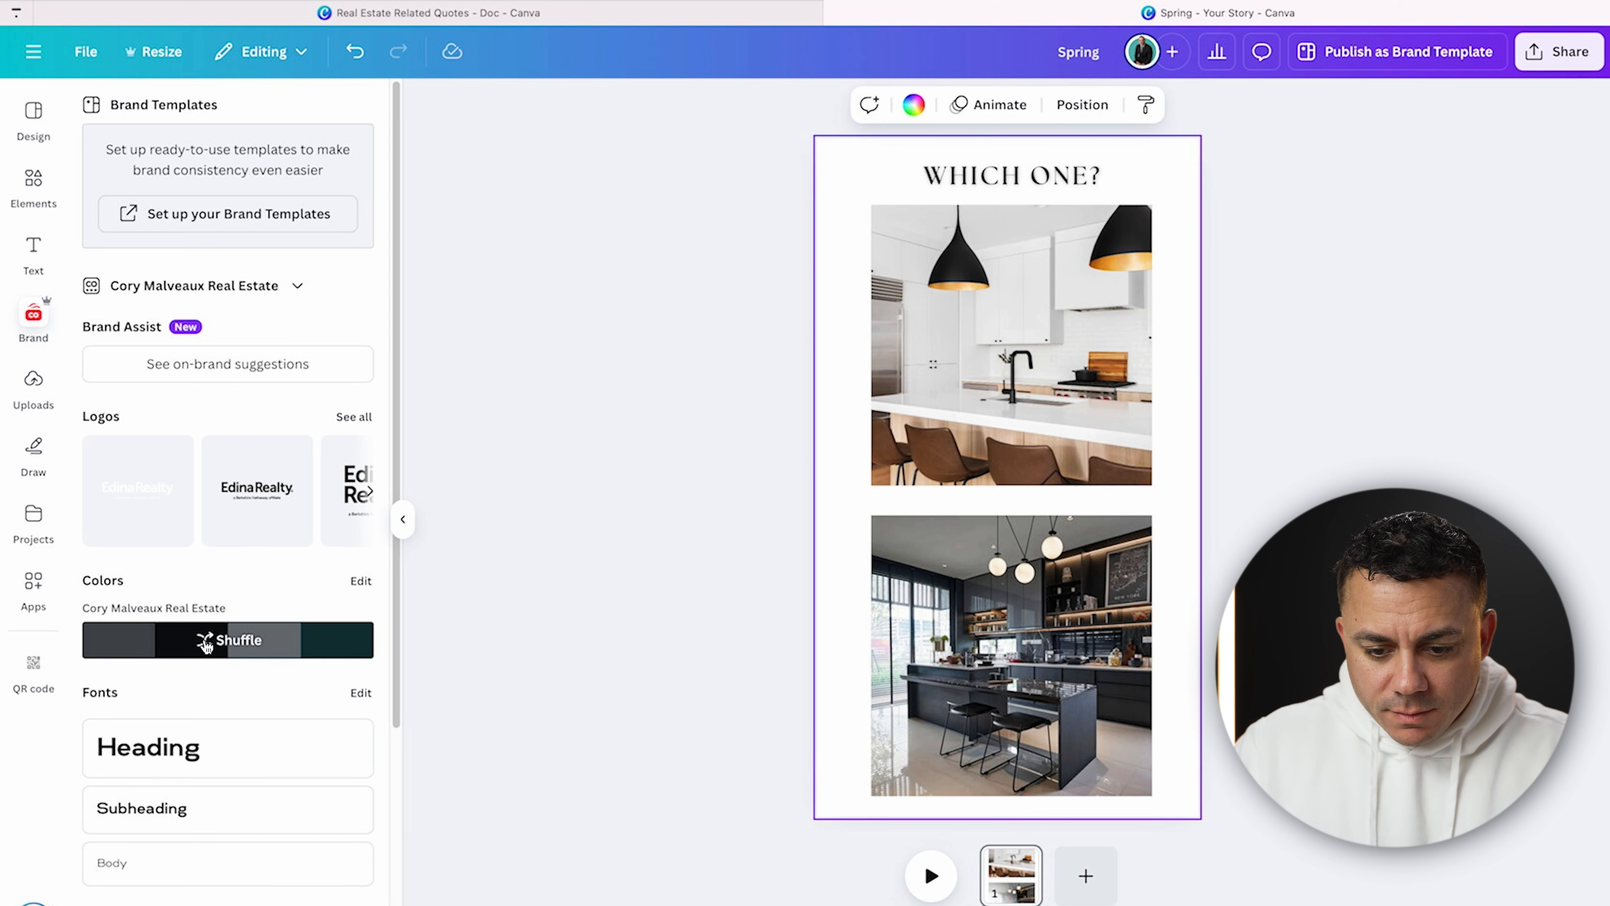
{"action": "left_click", "coordinate": [205, 642]}
{"action": "left_click", "coordinate": [204, 642]}
- Add the uploaded portrait of the seated man in a suit to the story and remove its background
{"action": "left_click", "coordinate": [34, 387]}
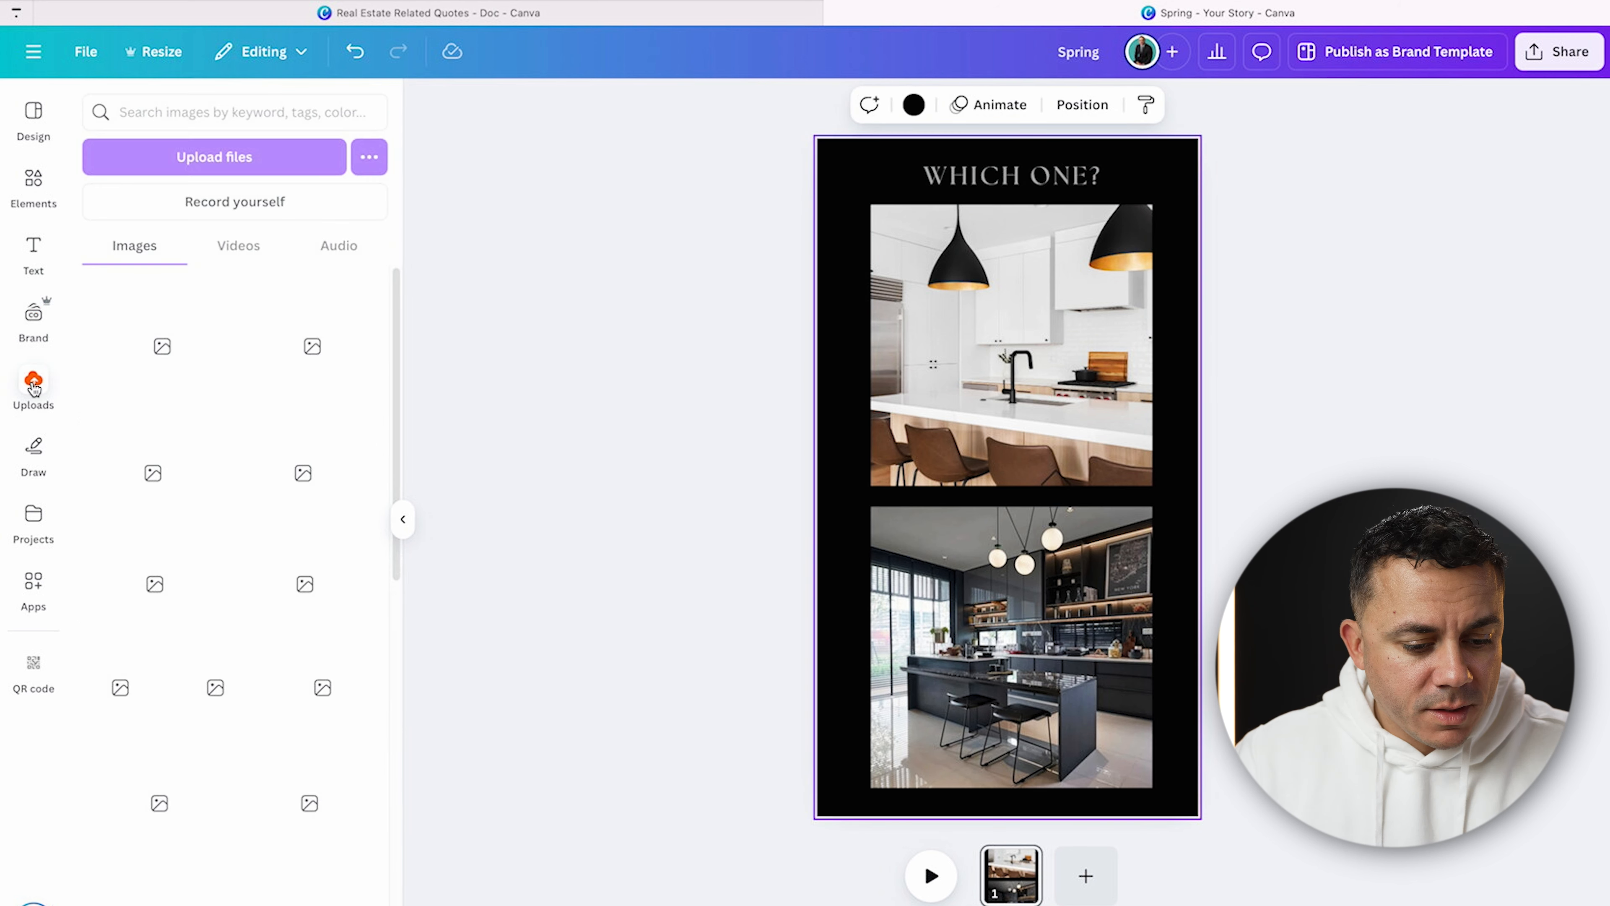
{"action": "scroll", "coordinate": [342, 736], "scroll_direction": "down", "scroll_amount": 3}
{"action": "scroll", "coordinate": [342, 736], "scroll_direction": "down", "scroll_amount": 3}
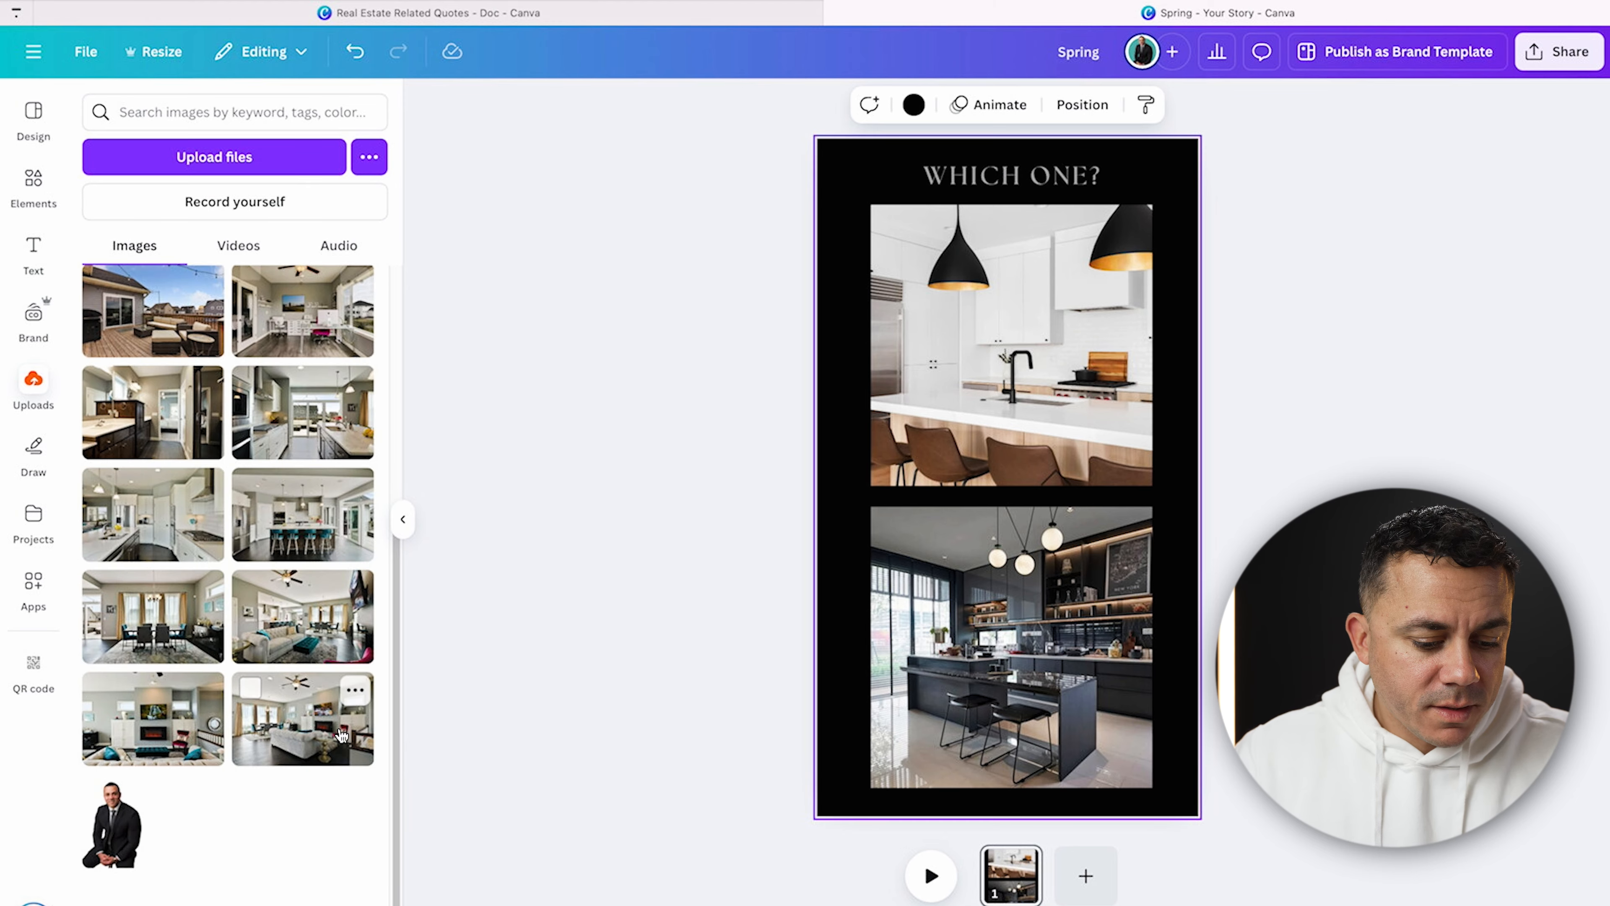
{"action": "left_click", "coordinate": [113, 824]}
{"action": "left_click", "coordinate": [814, 104]}
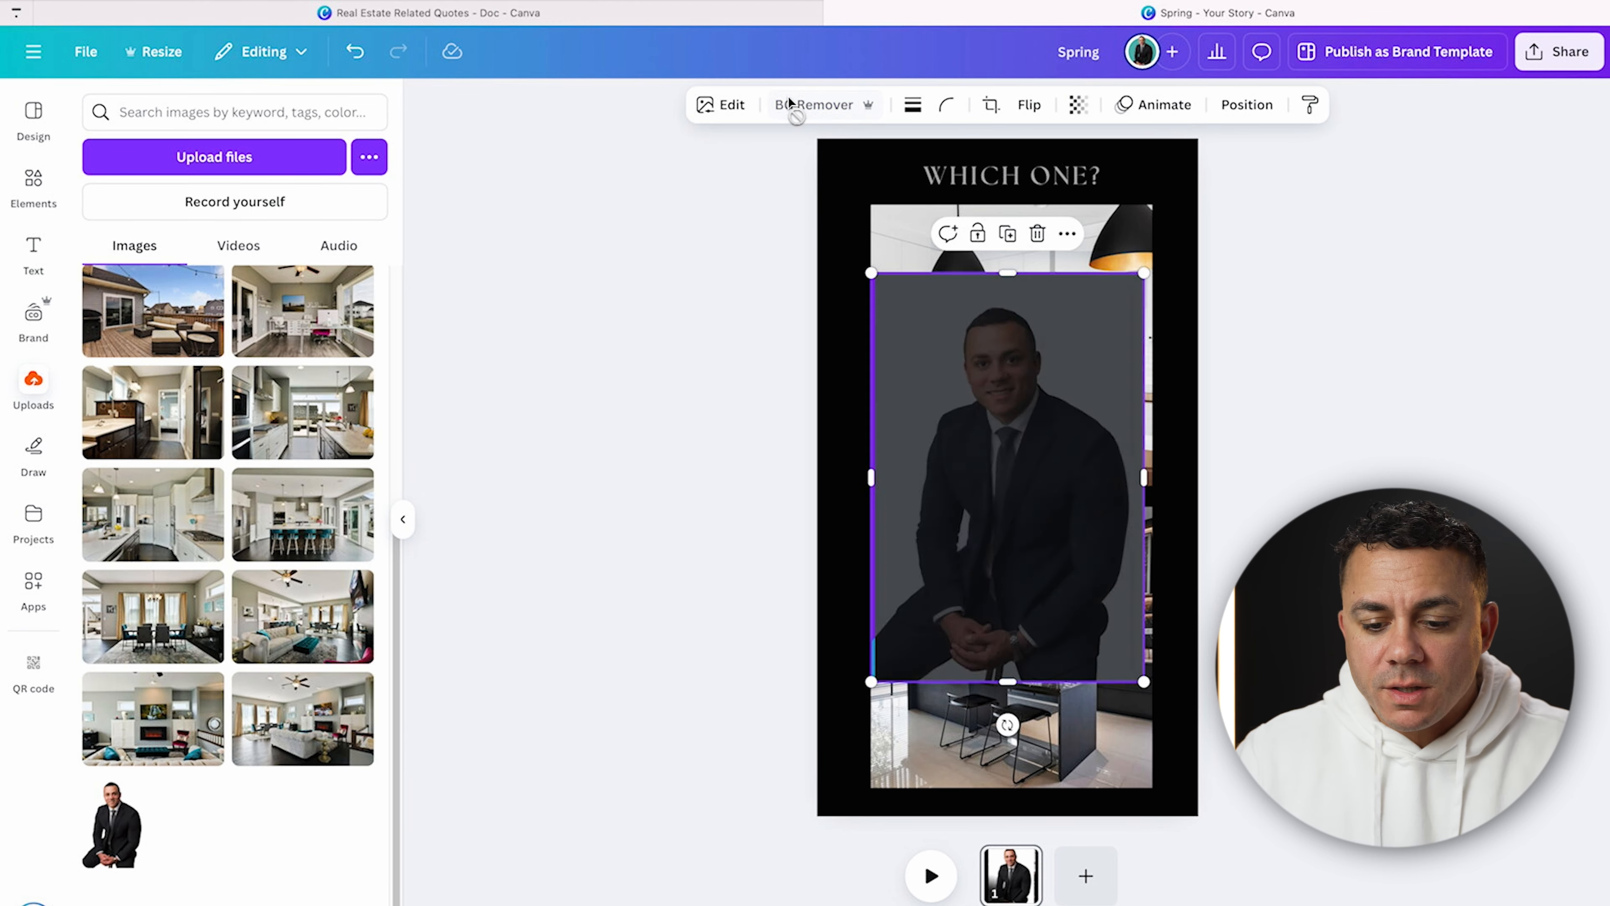
- Shrink the portrait and place it in the story's lower-left corner, overlapping the dark kitchen photo
{"action": "left_click_drag", "start_coordinate": [1008, 475], "coordinate": [846, 545]}
{"action": "left_click_drag", "start_coordinate": [708, 342], "coordinate": [830, 475]}
{"action": "left_click_drag", "start_coordinate": [868, 607], "coordinate": [849, 716]}
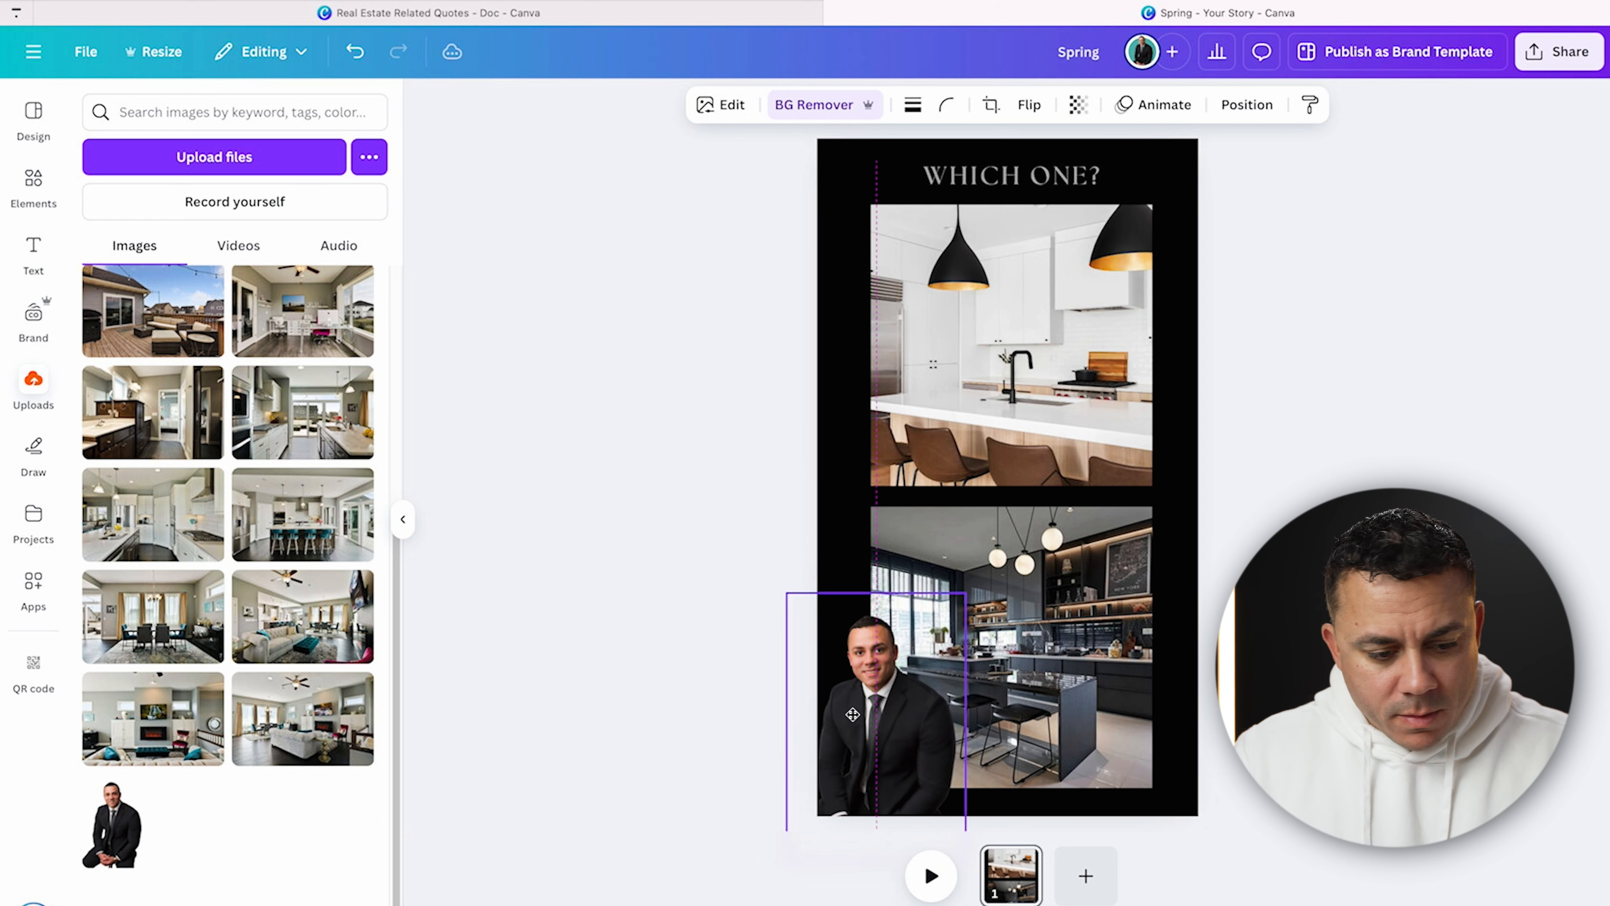
- Shuffle the brand colours to a white story background with a dark heading
{"action": "left_click", "coordinate": [30, 322]}
{"action": "left_click", "coordinate": [212, 638]}
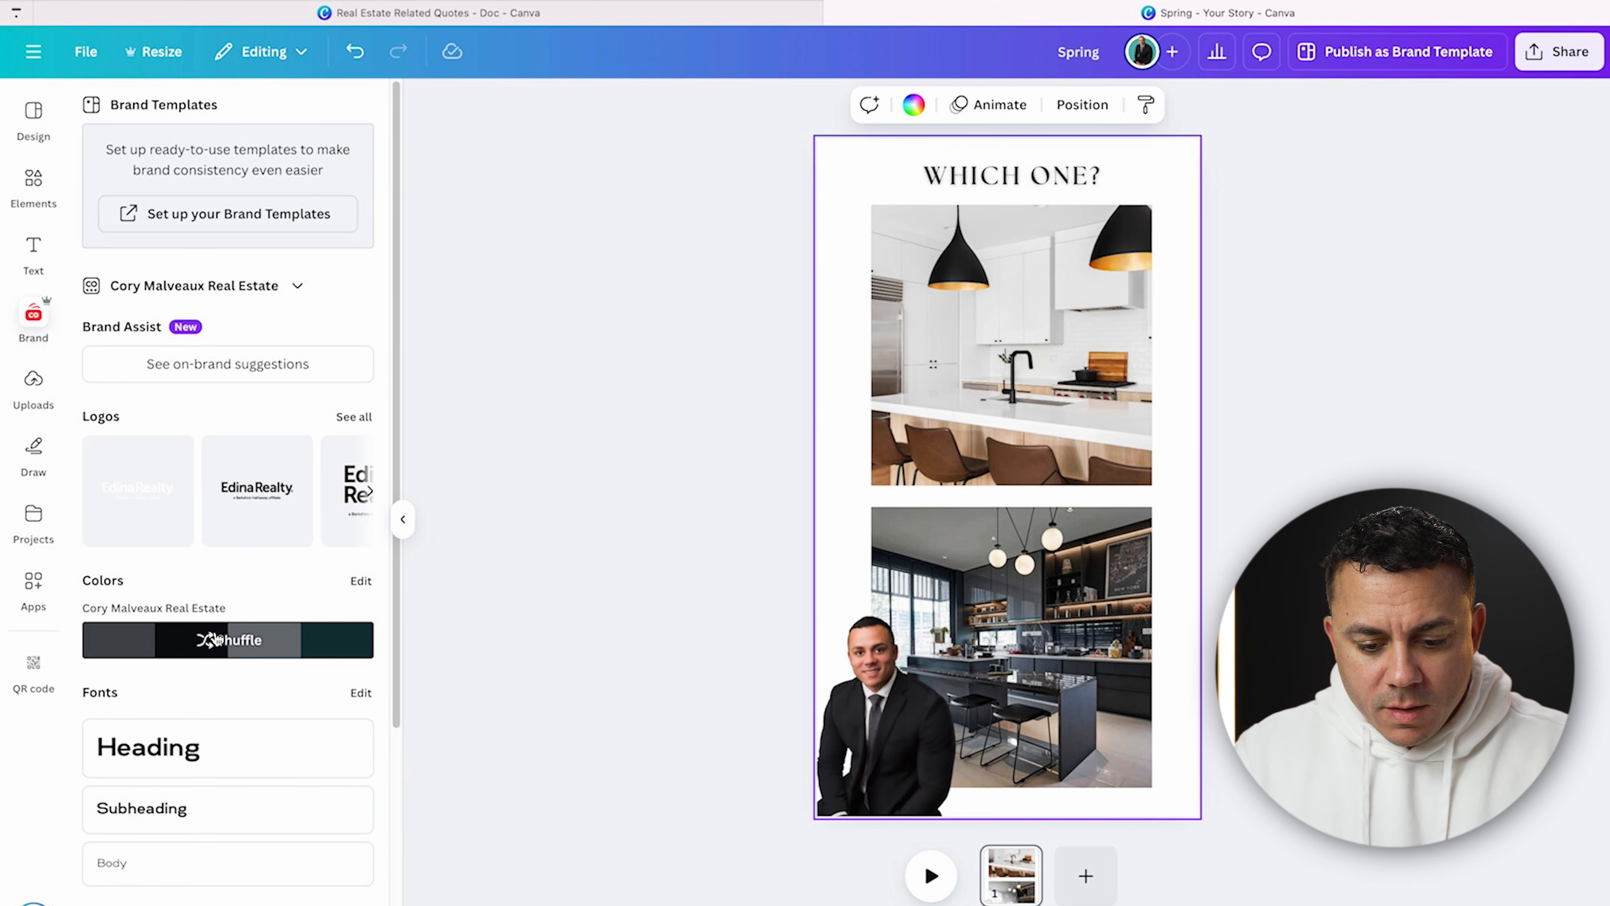
{"action": "left_click", "coordinate": [1106, 360]}
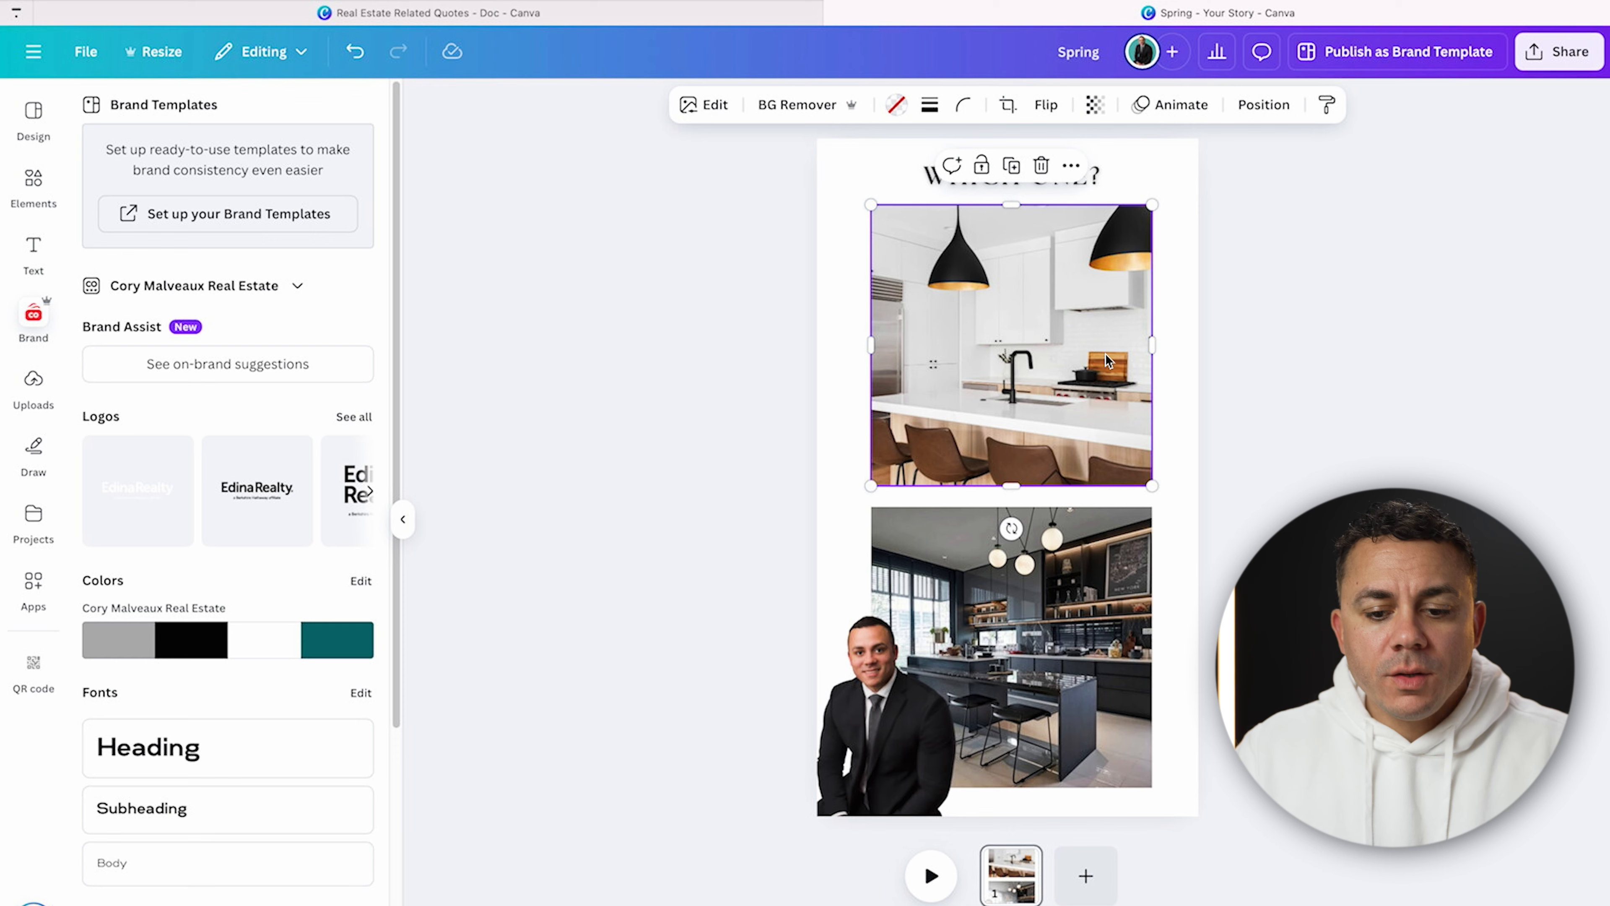
{"action": "left_click", "coordinate": [1054, 202]}
- Search photos for "textured background" and add the white crumpled paper image to the story
{"action": "left_click", "coordinate": [33, 185]}
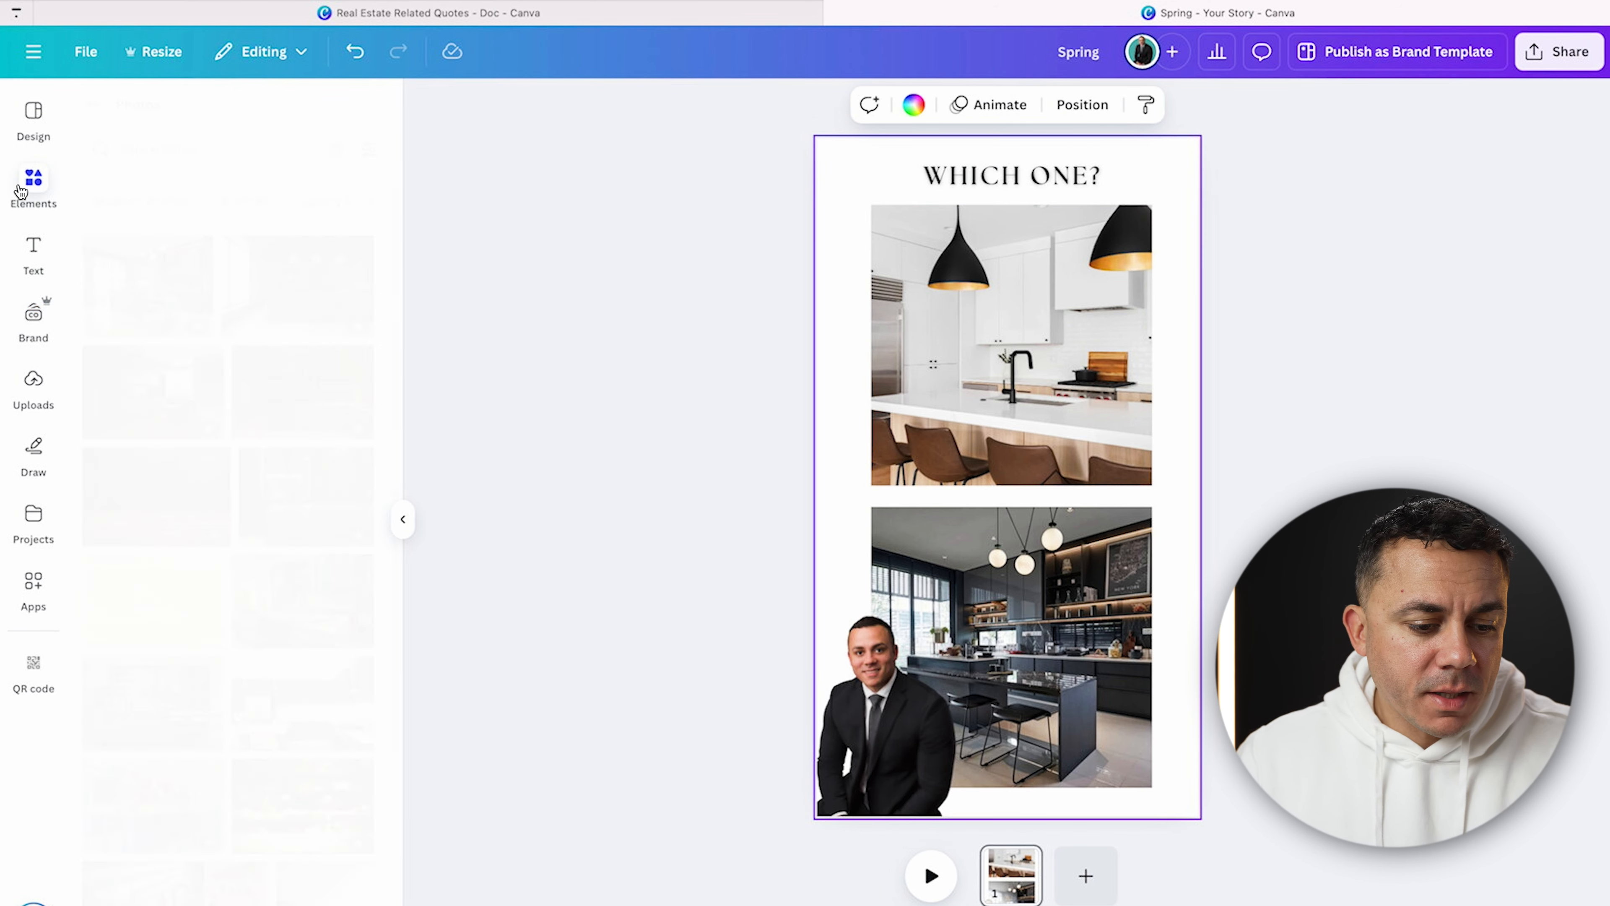
{"action": "left_click", "coordinate": [155, 150]}
{"action": "triple_click", "coordinate": [156, 151]}
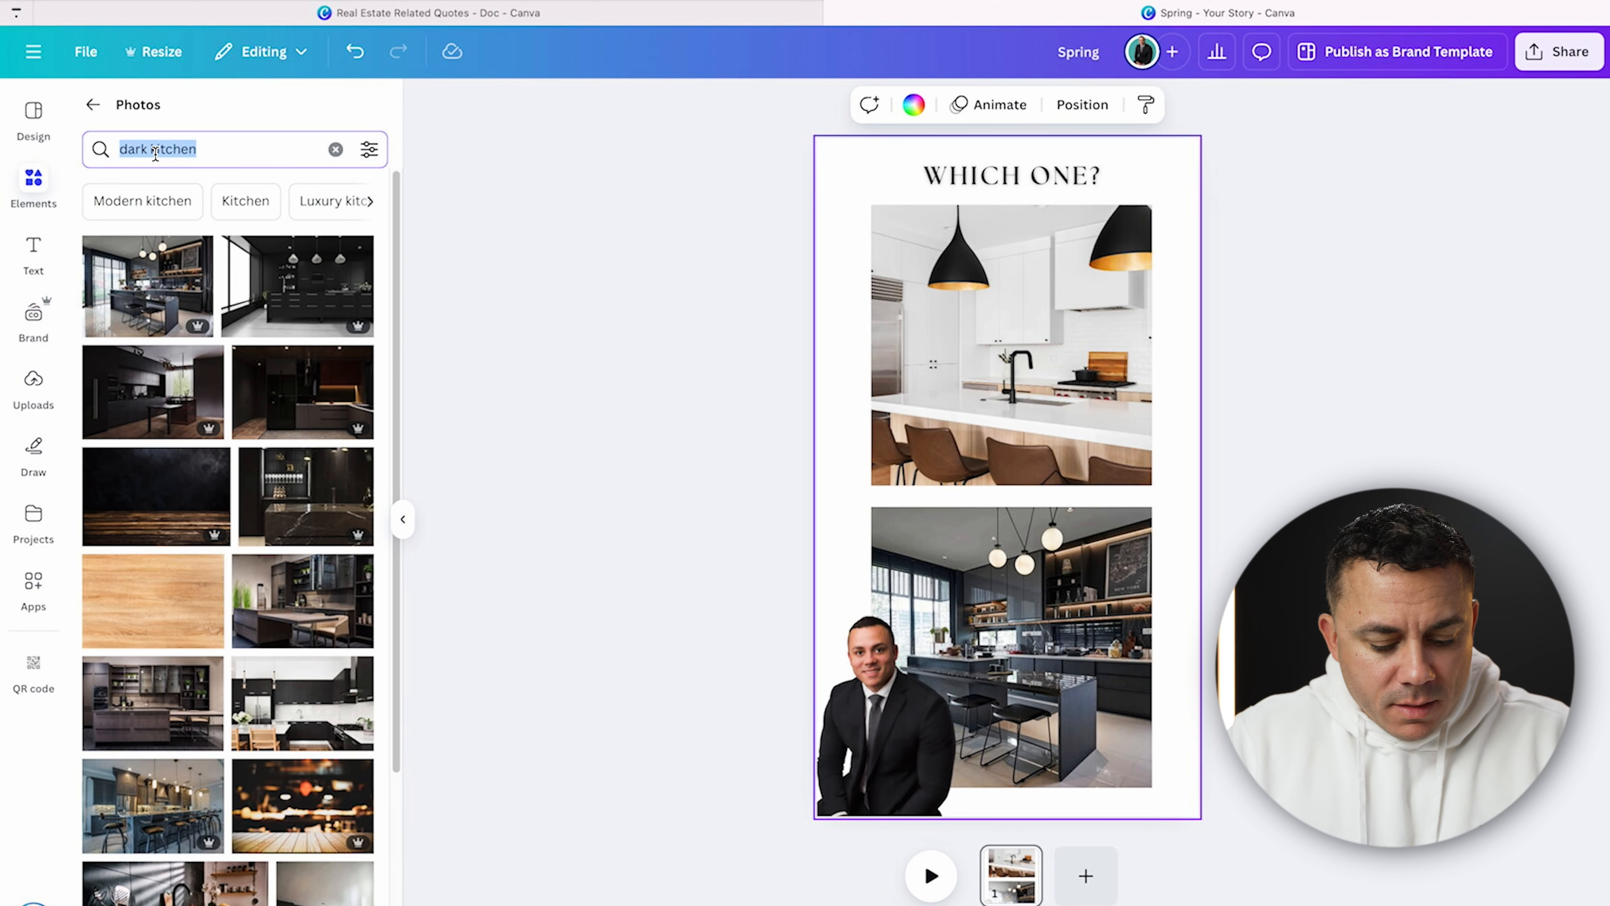
{"action": "type", "text": "textured "}
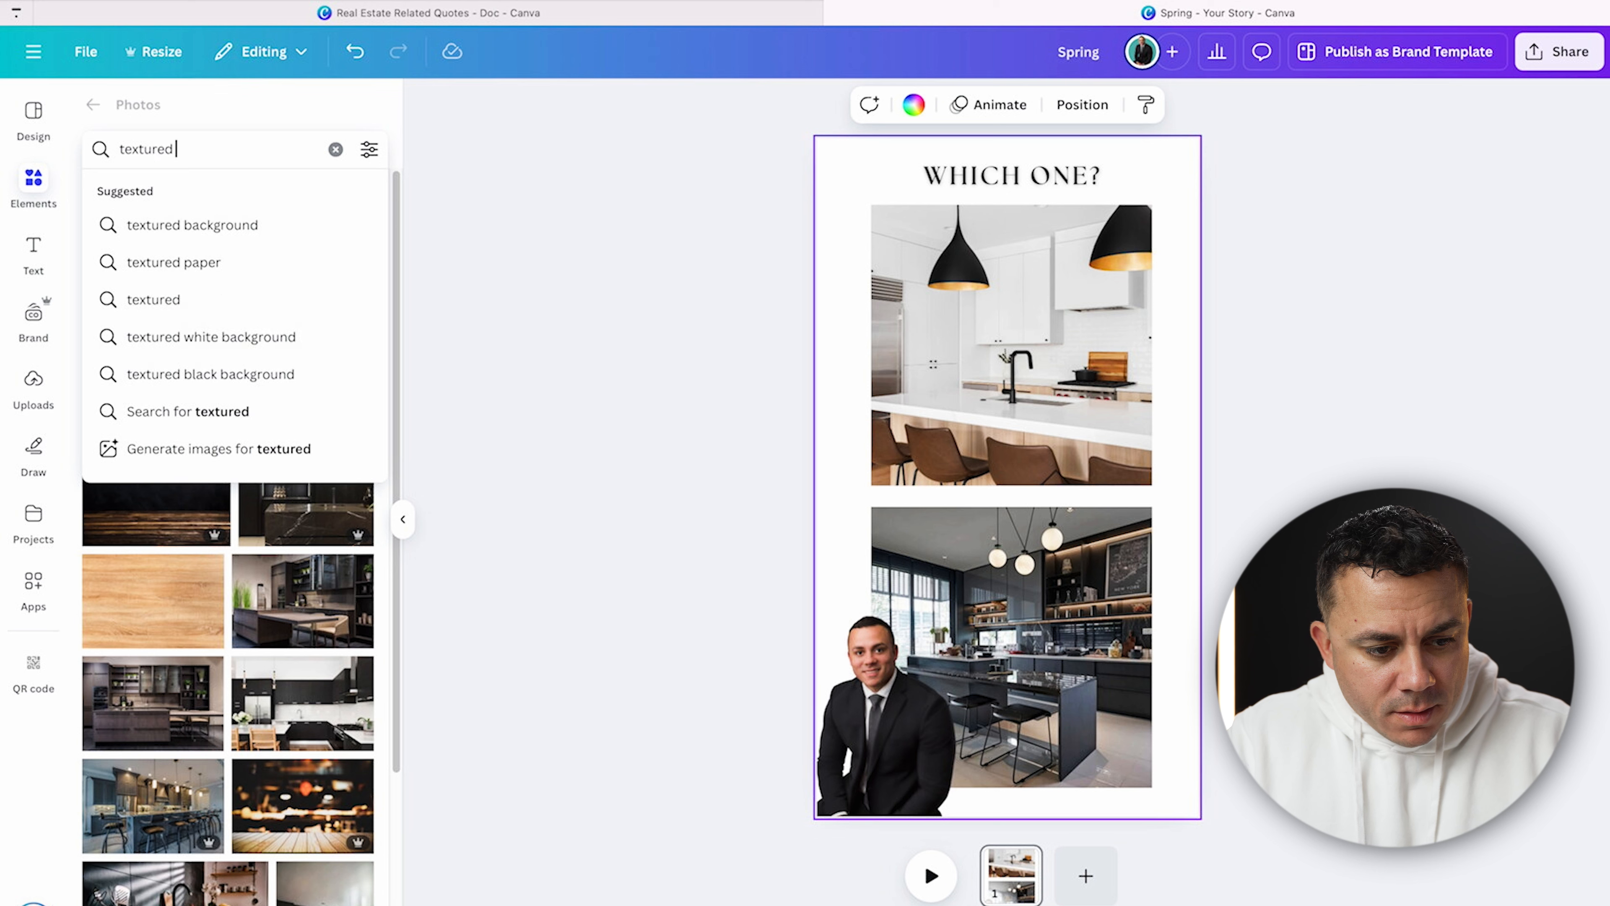
{"action": "type", "text": "backgr"}
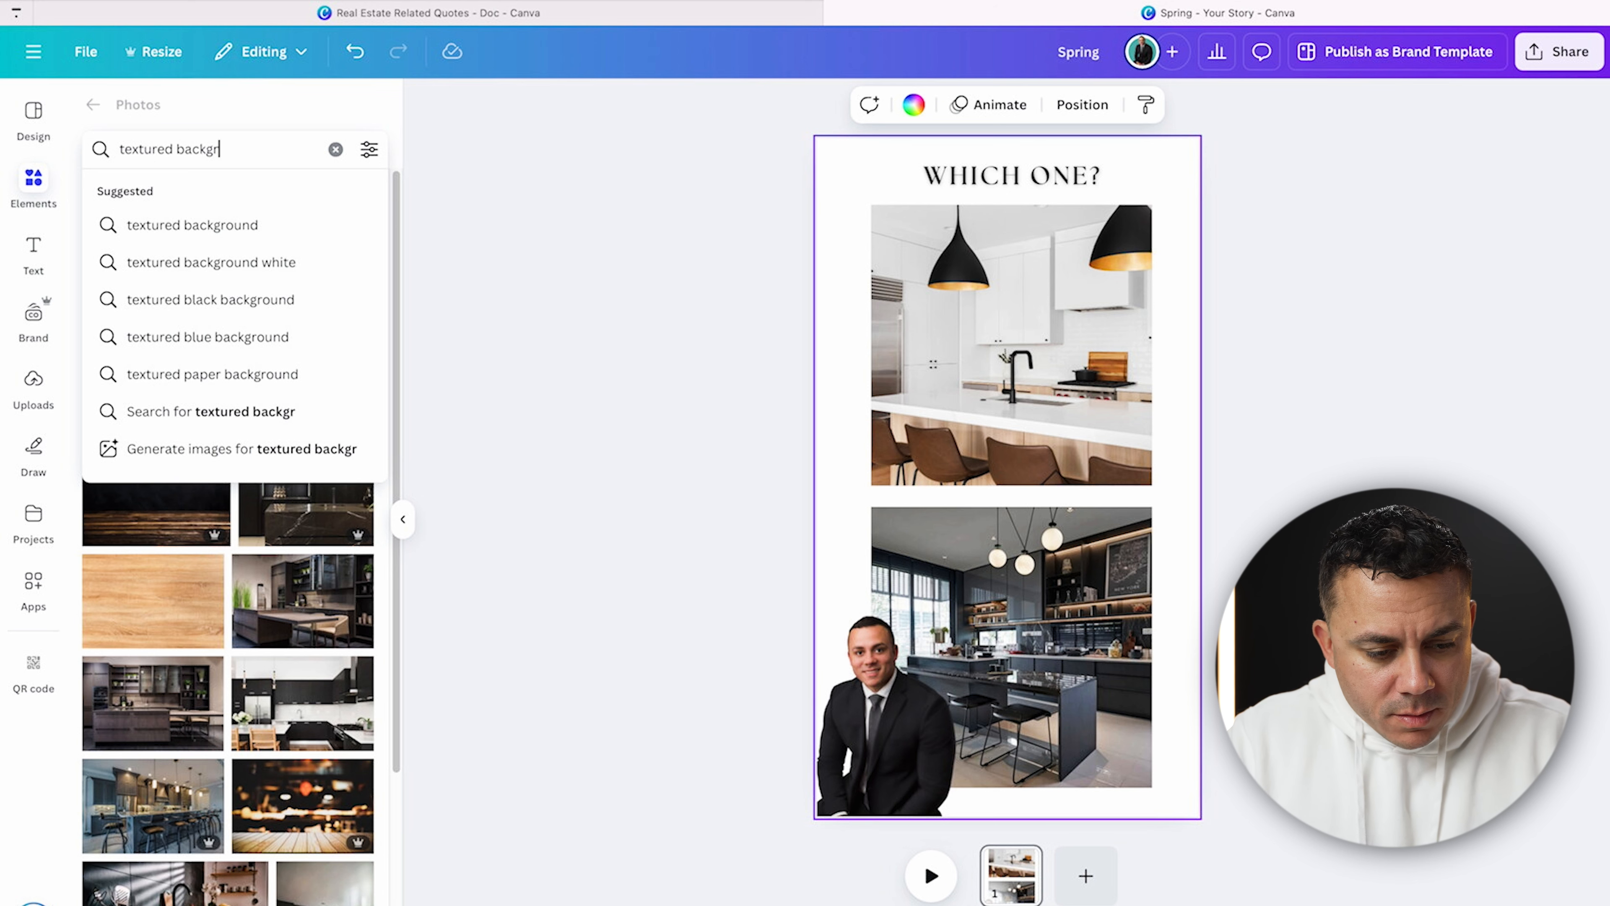
{"action": "type", "text": "ound"}
{"action": "key", "text": "Return"}
{"action": "left_click", "coordinate": [151, 389]}
- Set the crumpled paper image as the story's background from its layer options
{"action": "left_click", "coordinate": [1247, 104]}
{"action": "left_click", "coordinate": [313, 149]}
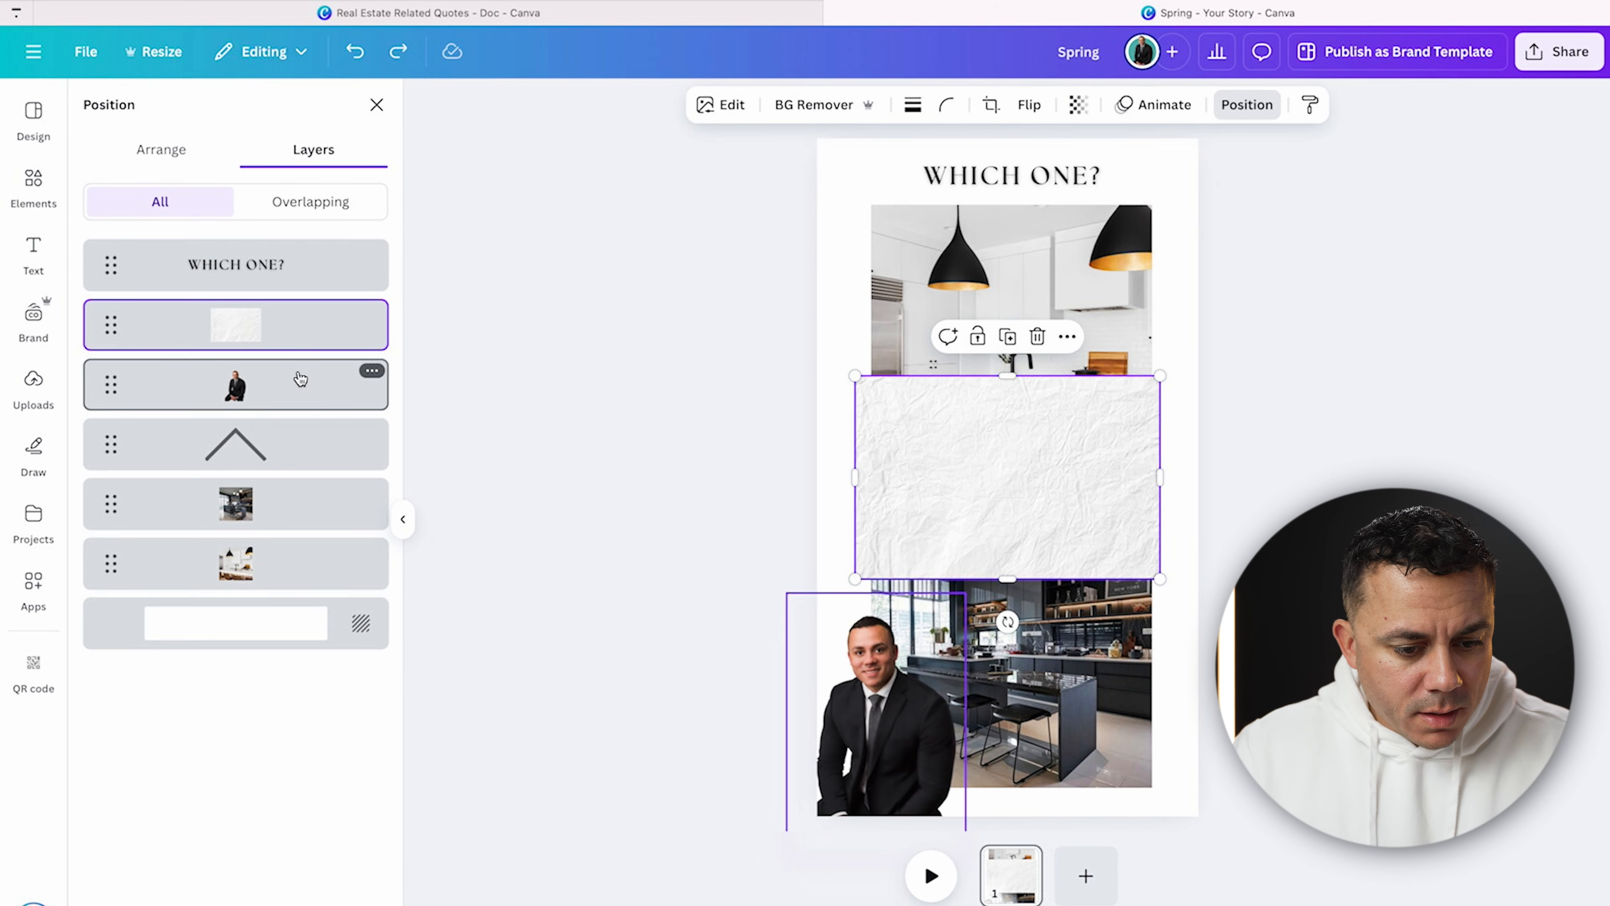
{"action": "left_click", "coordinate": [371, 311]}
{"action": "mouse_move", "coordinate": [434, 547]}
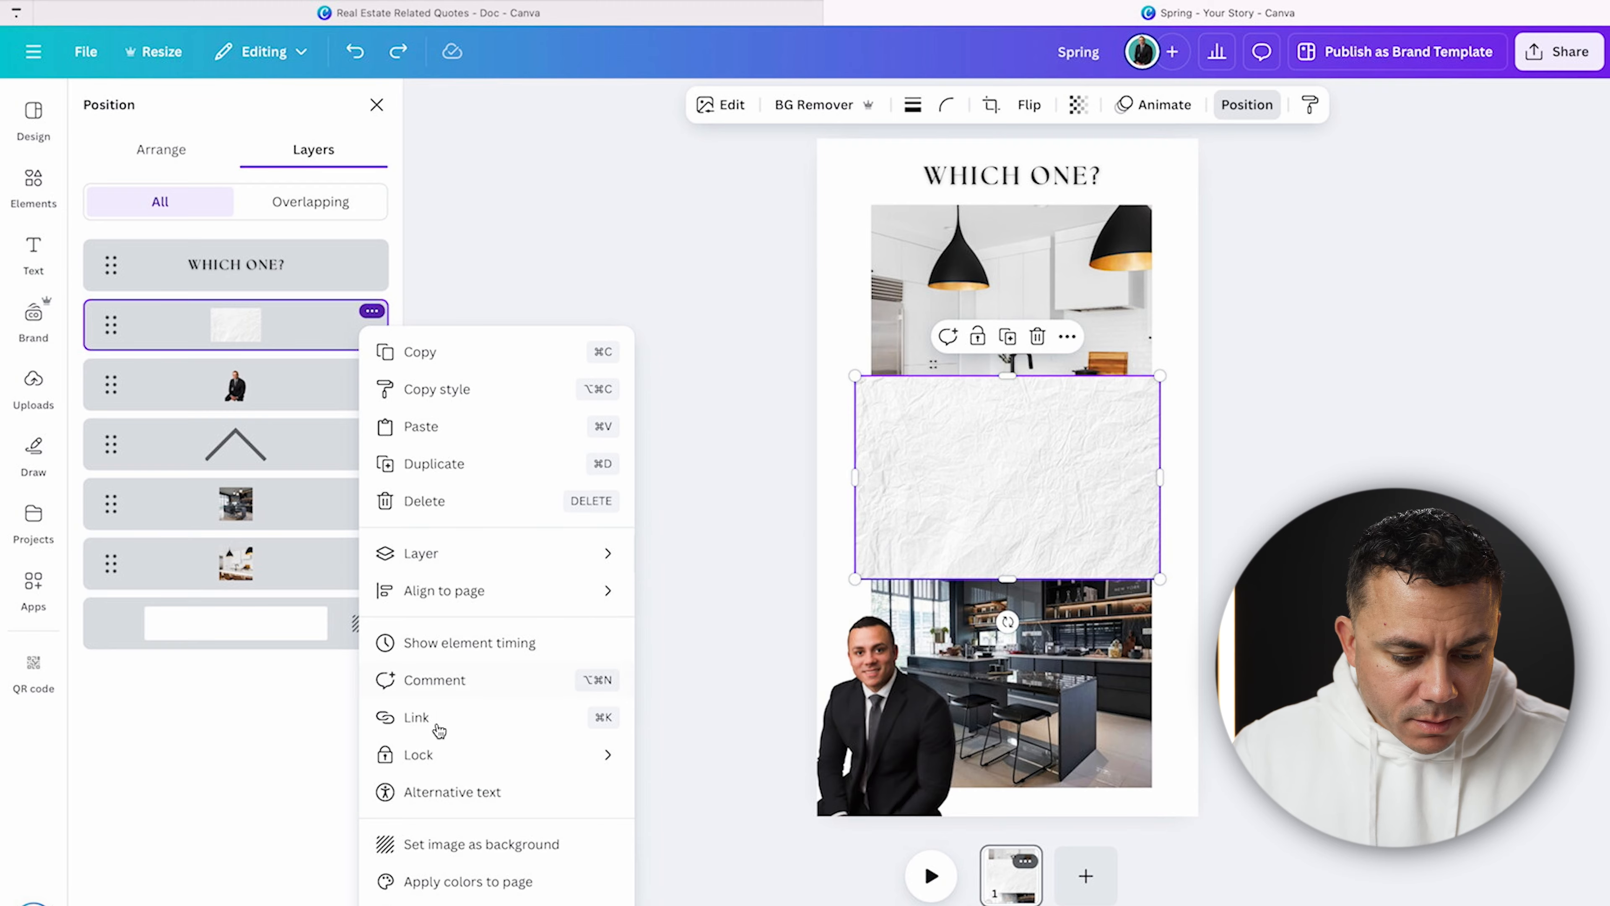
{"action": "left_click", "coordinate": [443, 847]}
{"action": "left_click", "coordinate": [1485, 206]}
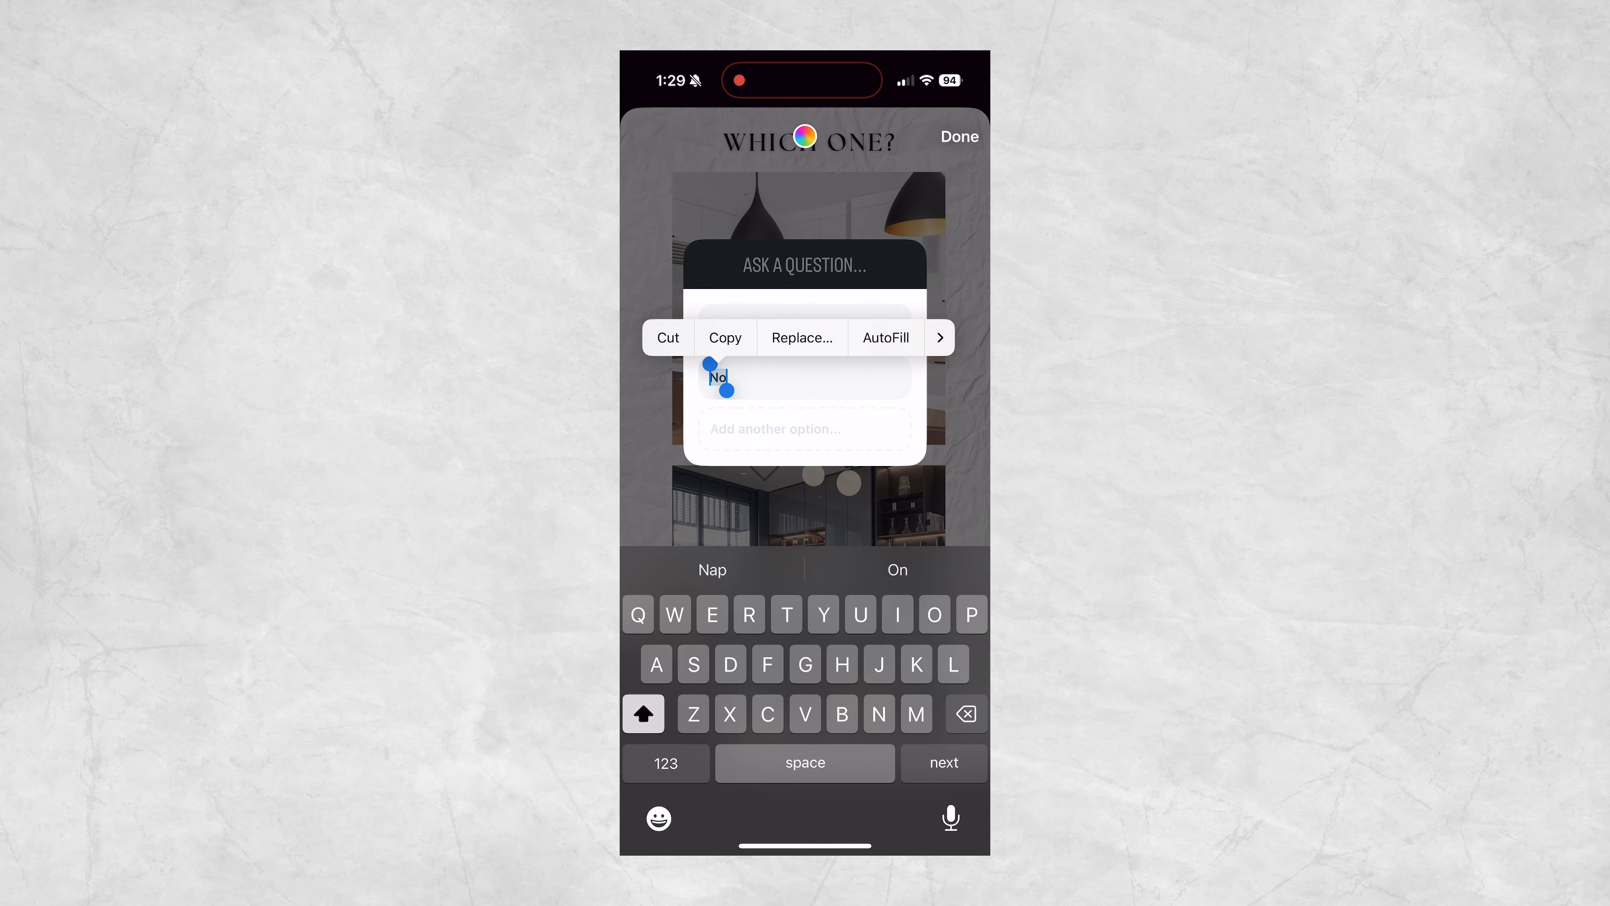
- In the Instagram story's poll, set the second option to "Dark" and place the poll sticker between the two kitchen photos
{"action": "type", "text": "Dark"}
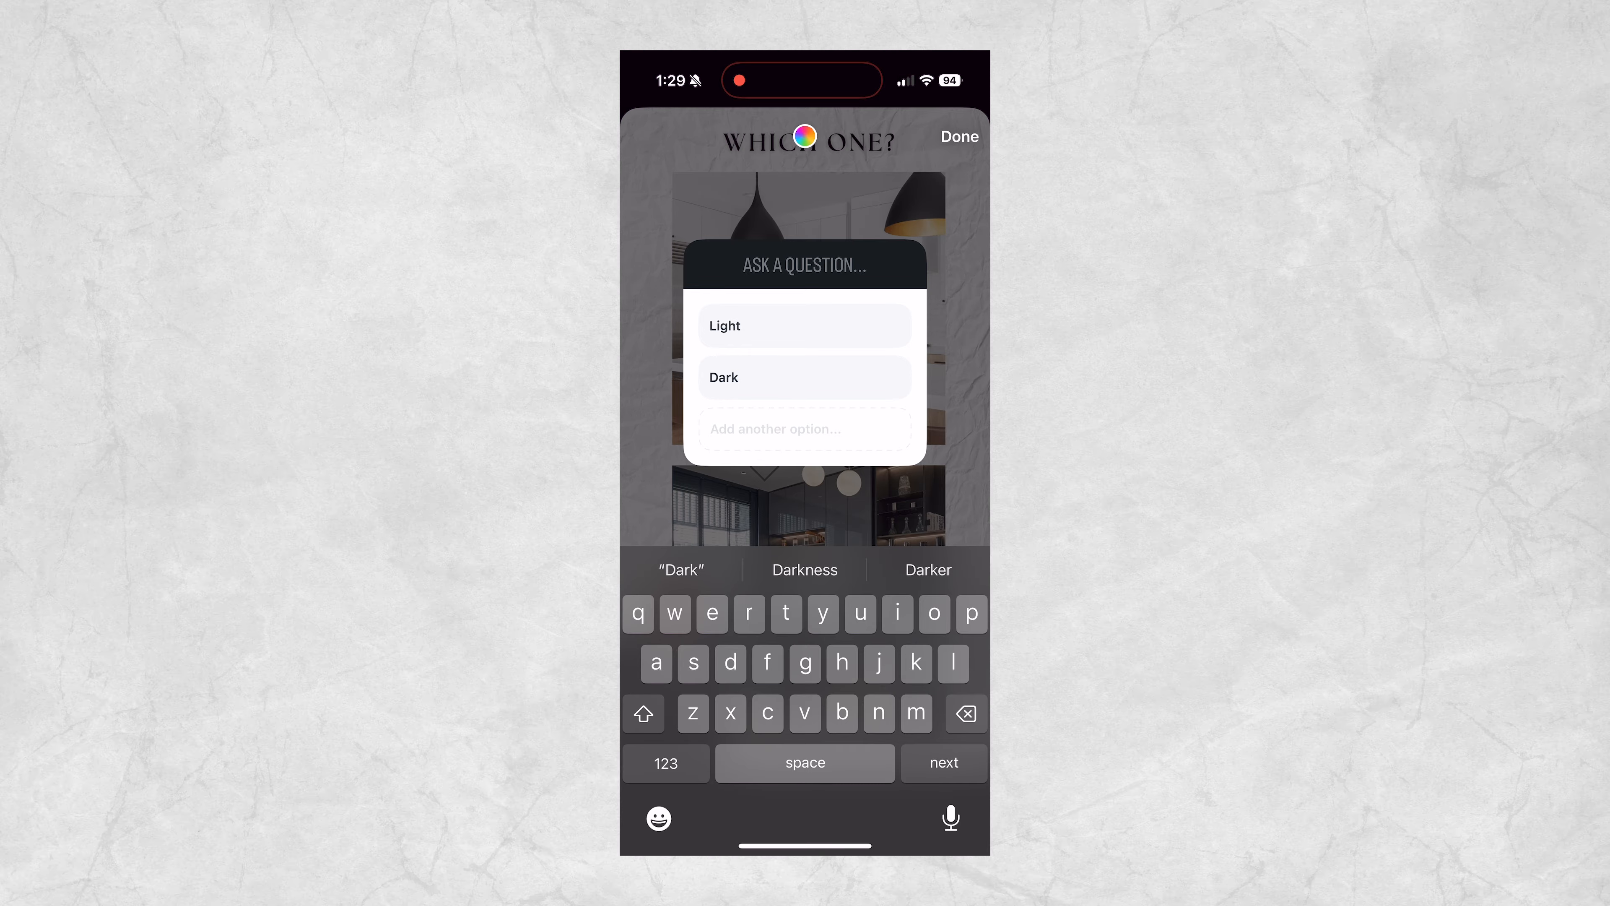
{"action": "left_click", "coordinate": [959, 136]}
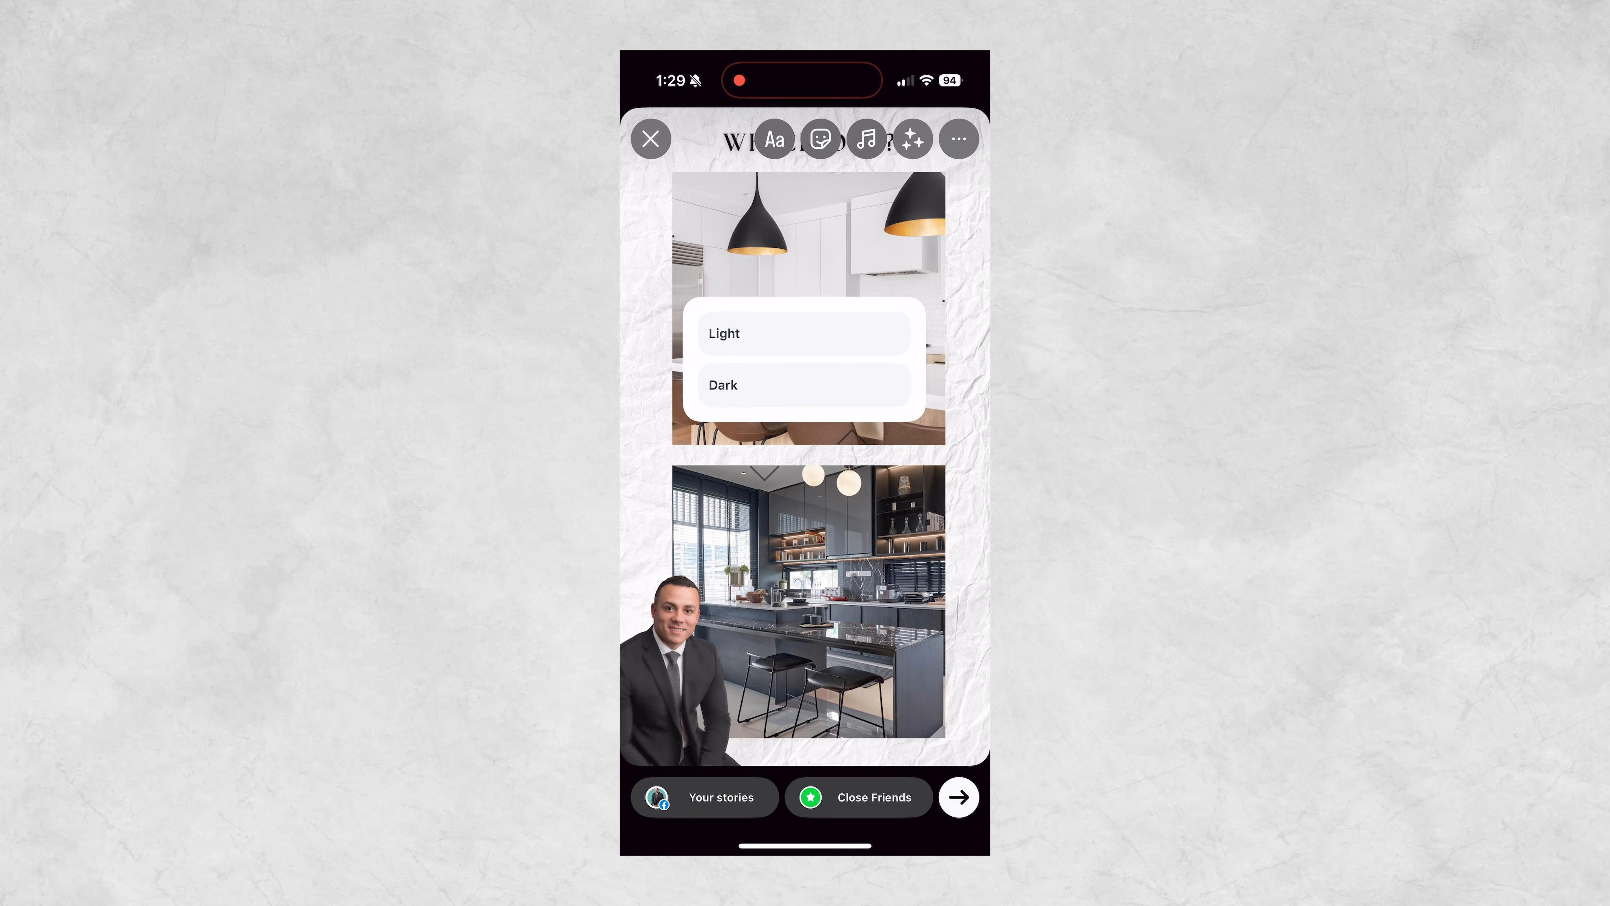
{"action": "left_click_drag", "start_coordinate": [804, 358], "coordinate": [807, 460]}
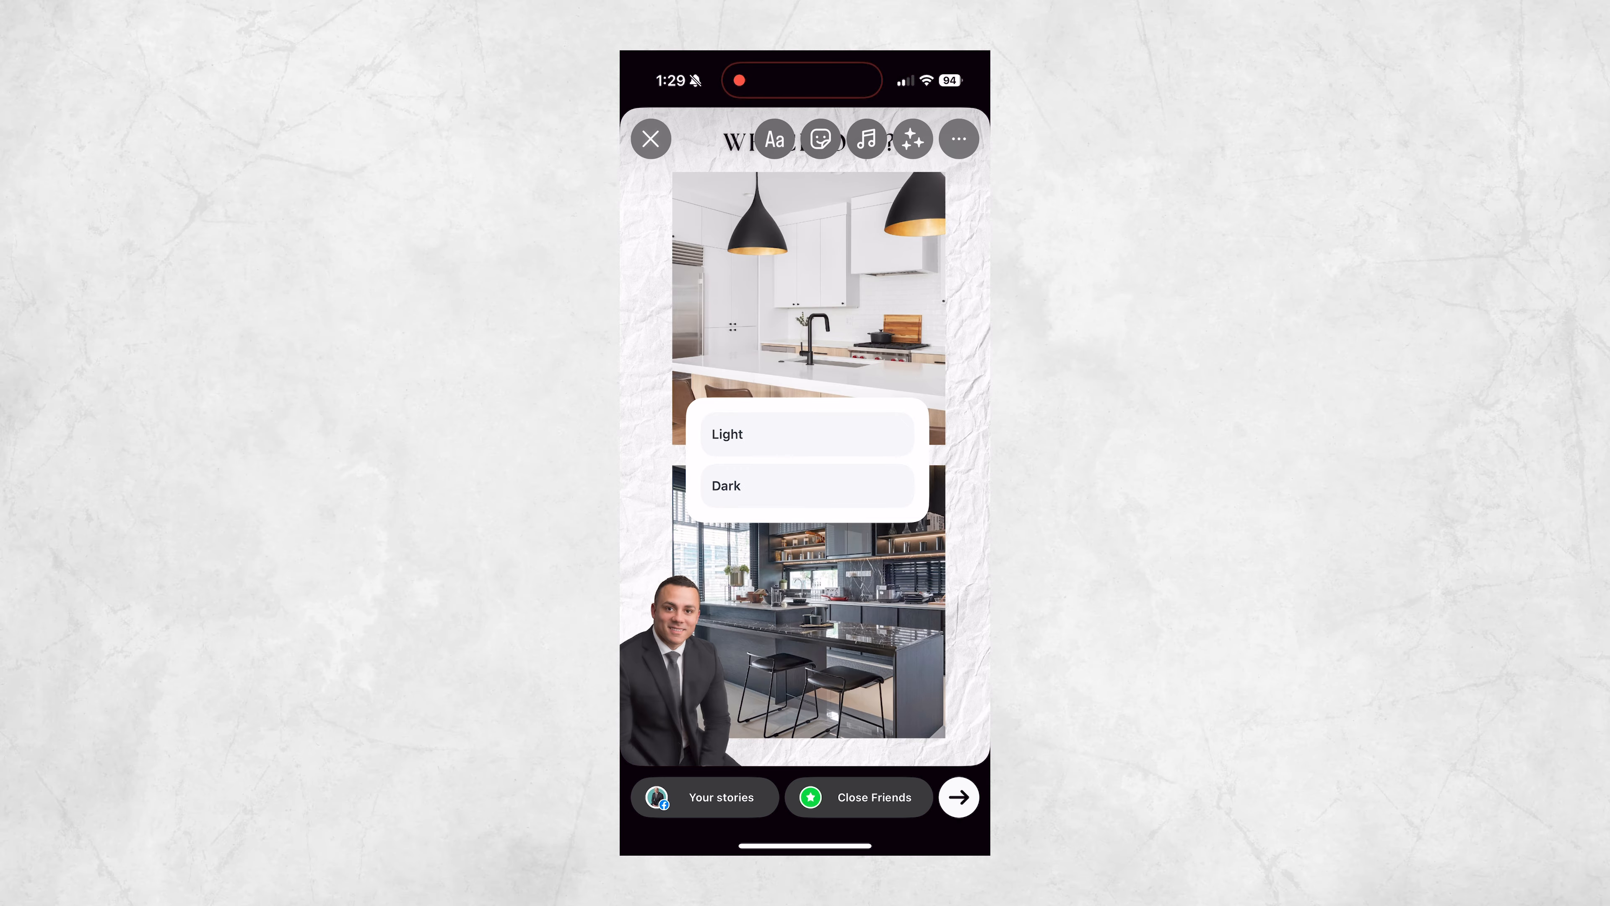